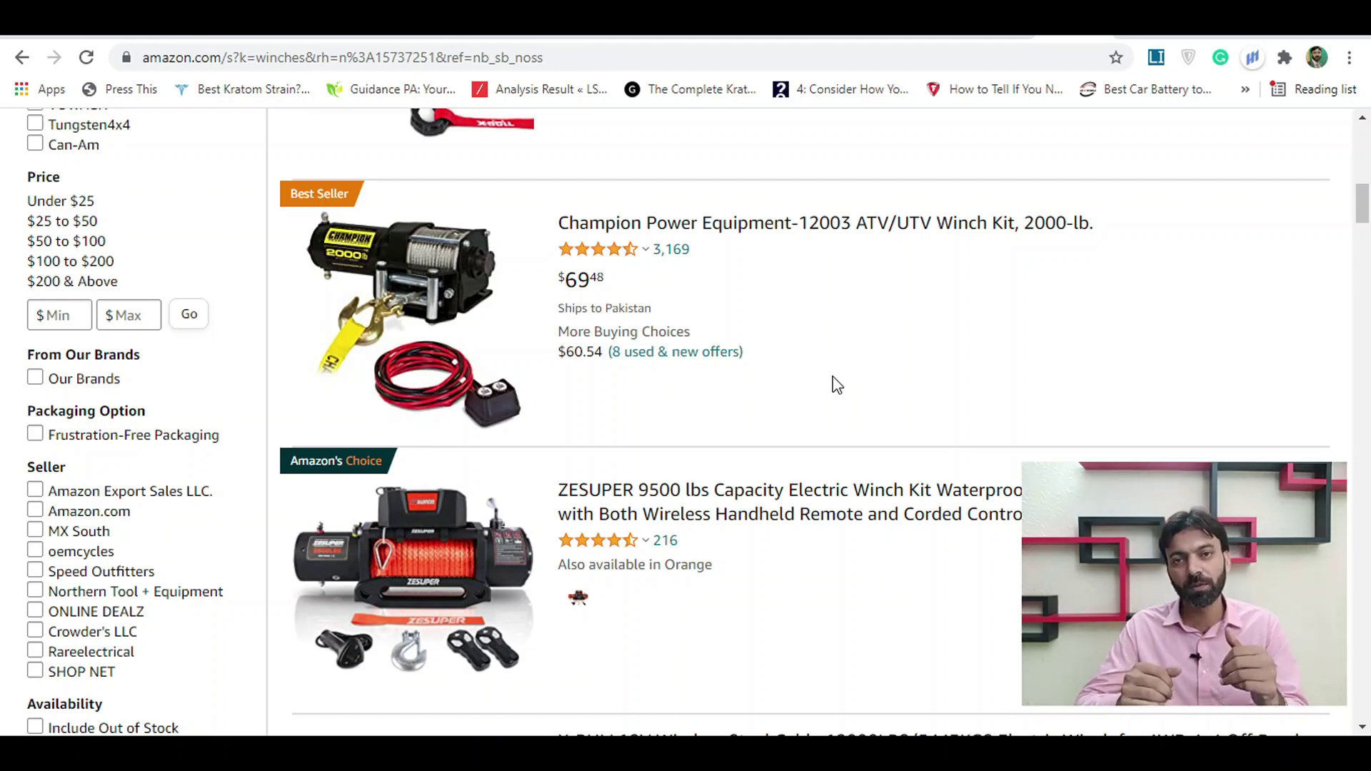
Review the Amazon winch listings and the category, Traffic and Sales %age columns of the Niche Research spreadsheet.
scroll(1077, 397, down, 5)
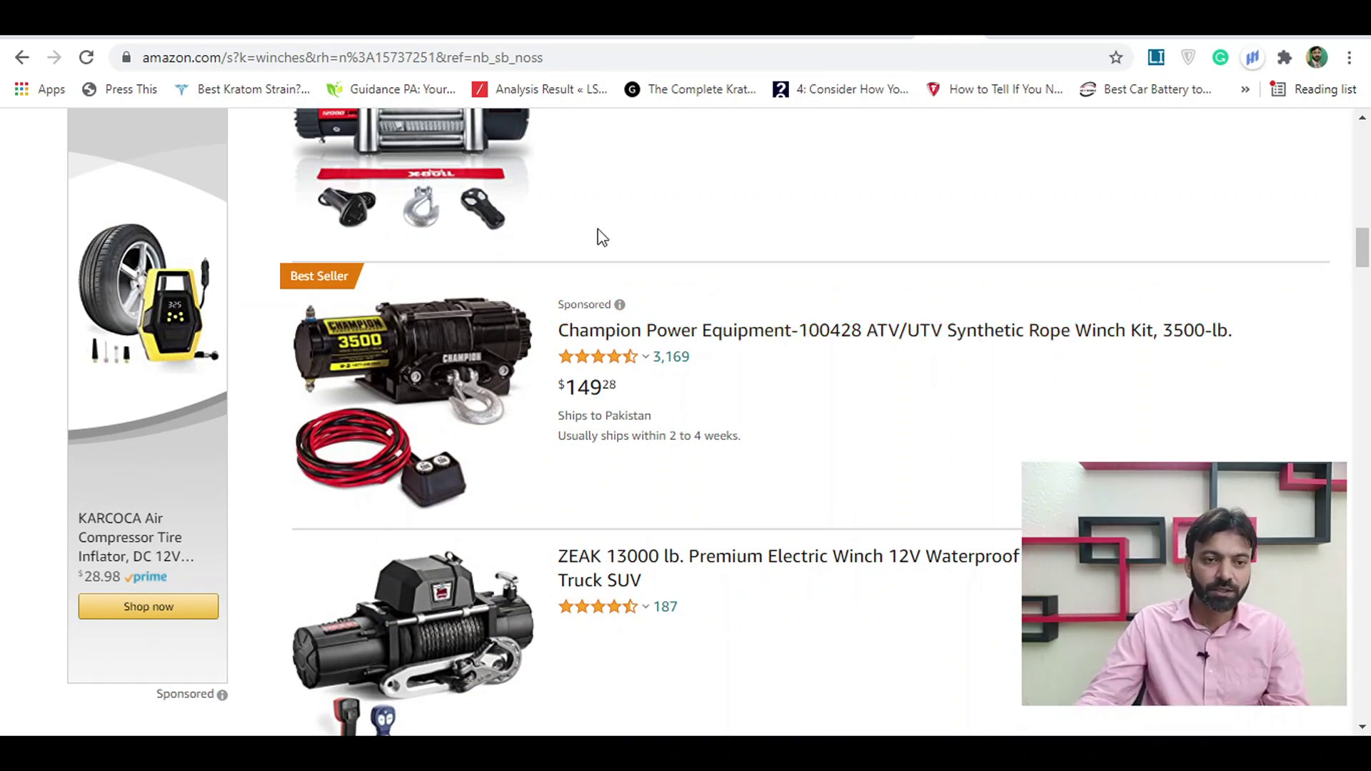
click(500, 21)
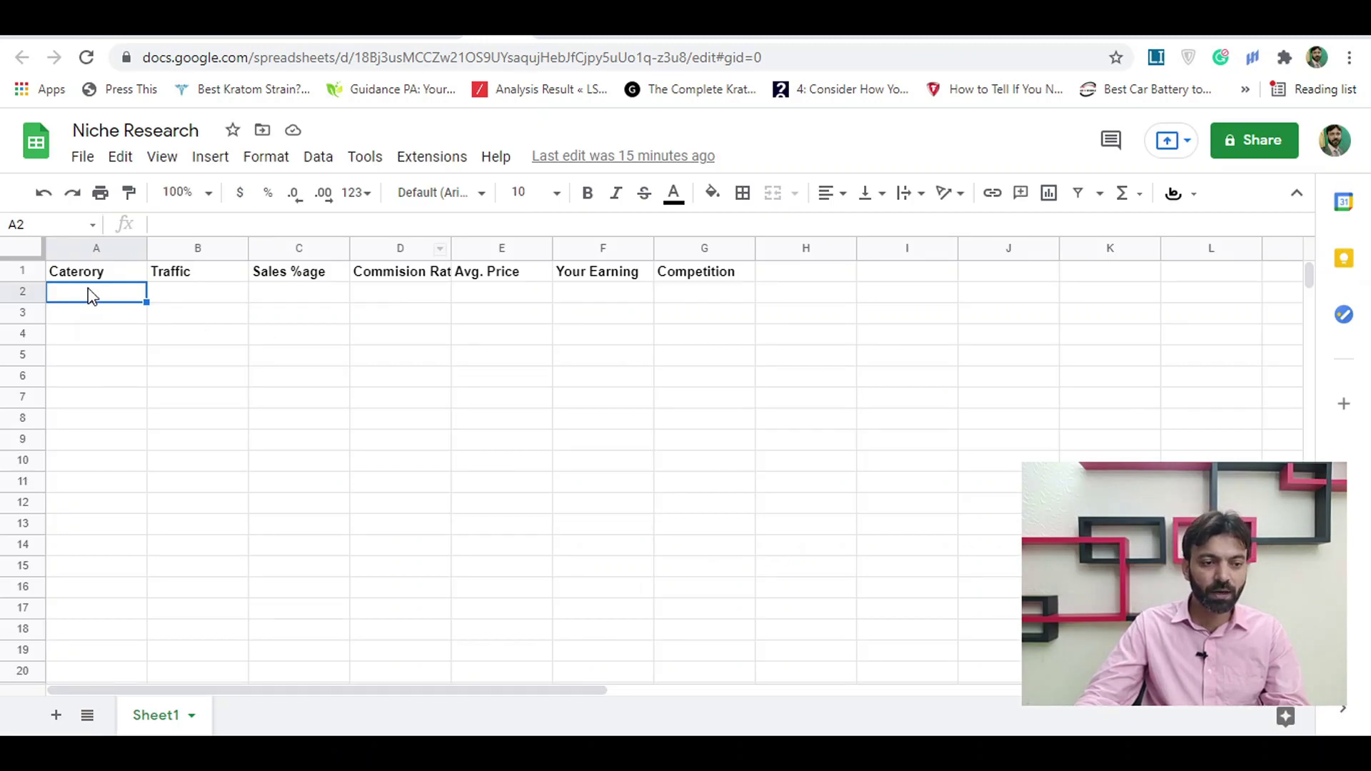
click(98, 275)
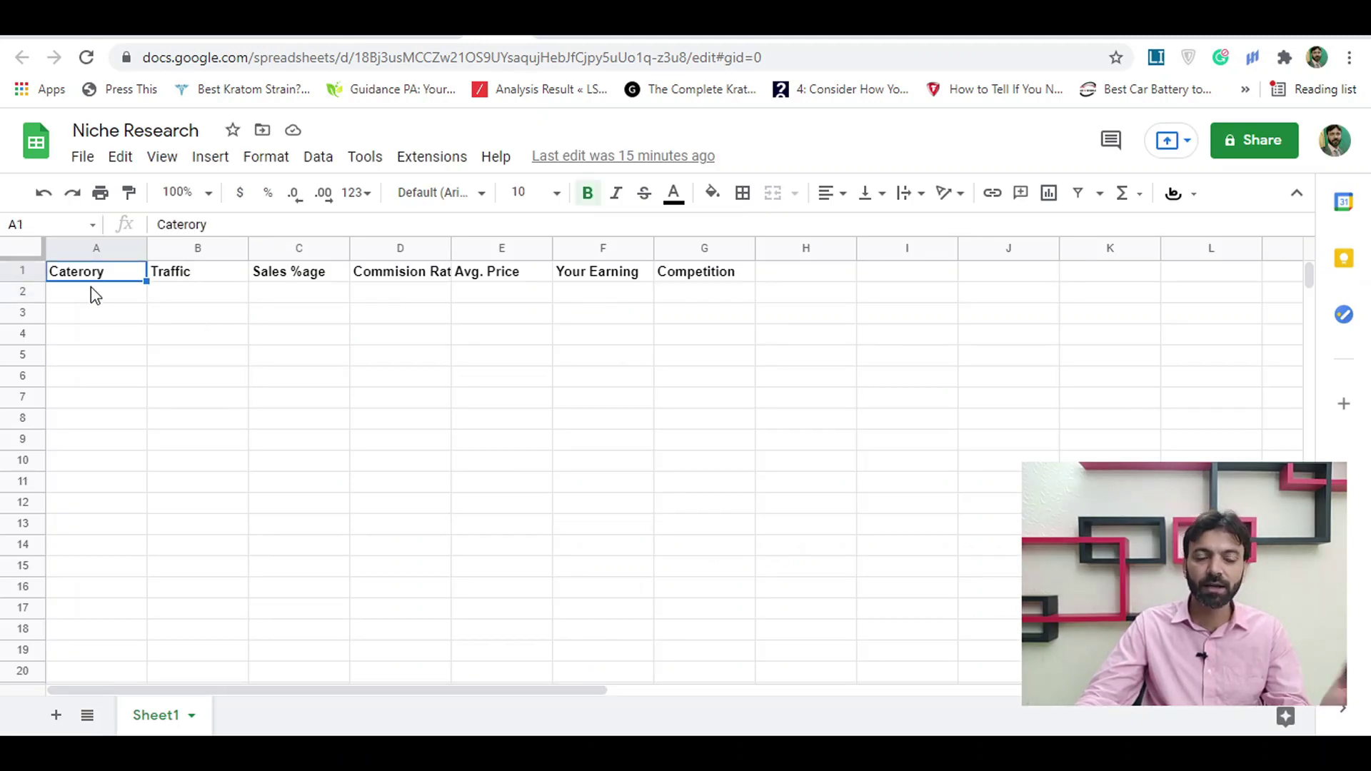
click(93, 301)
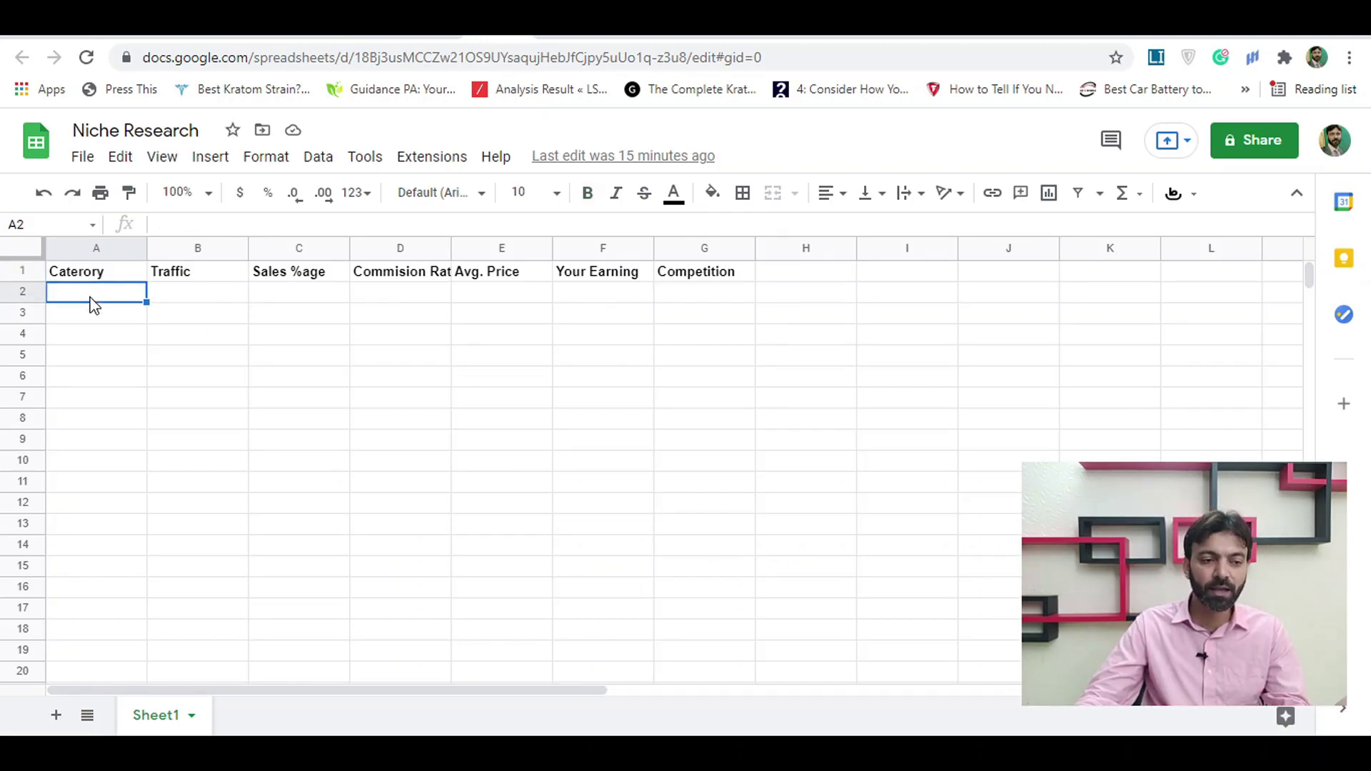
click(190, 299)
click(283, 278)
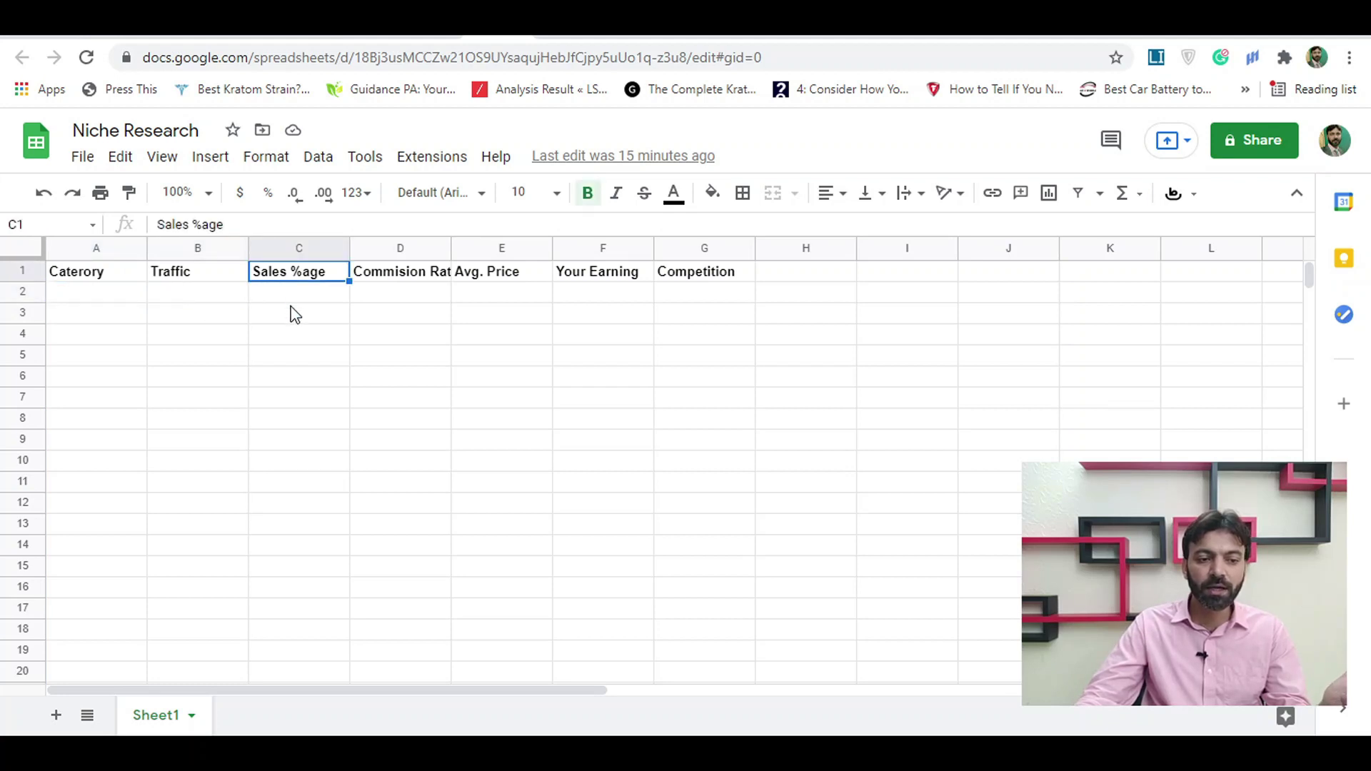
click(295, 315)
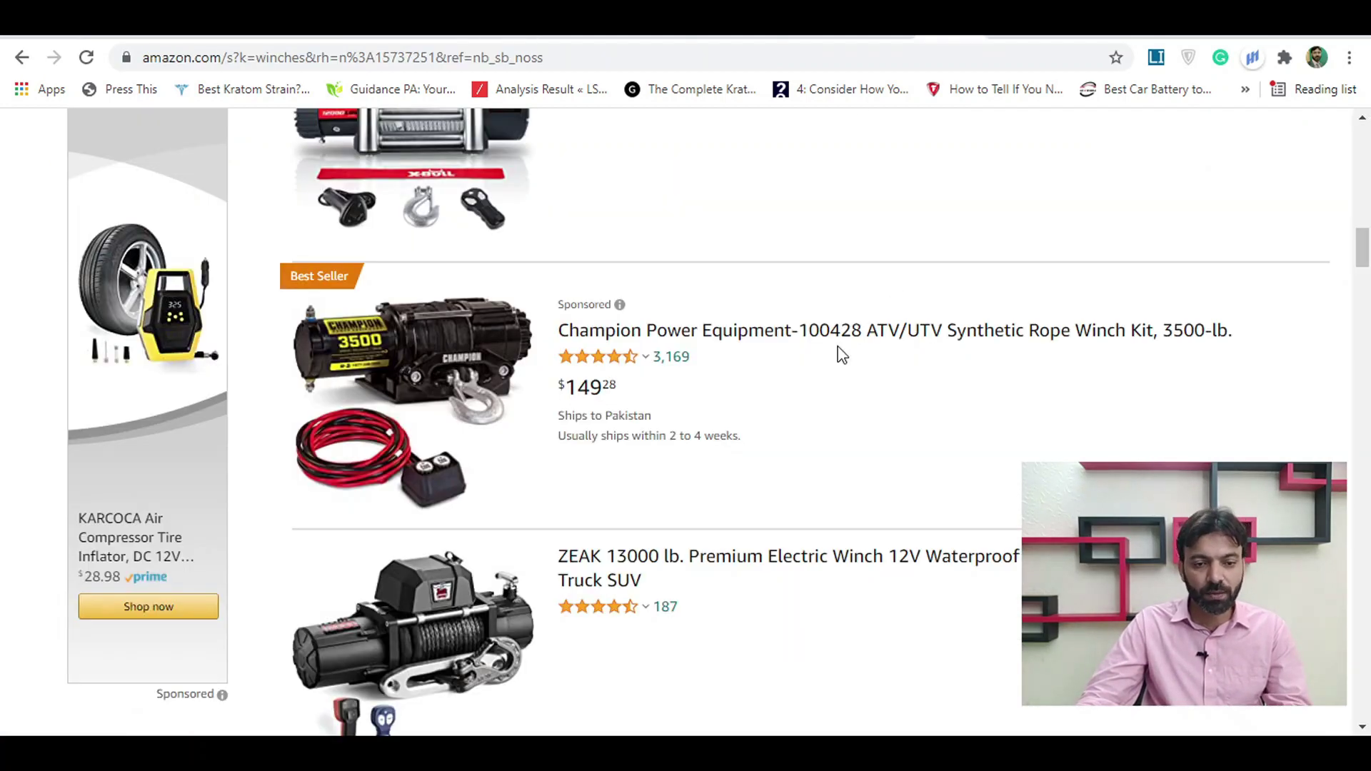
scroll(838, 352, up, 10)
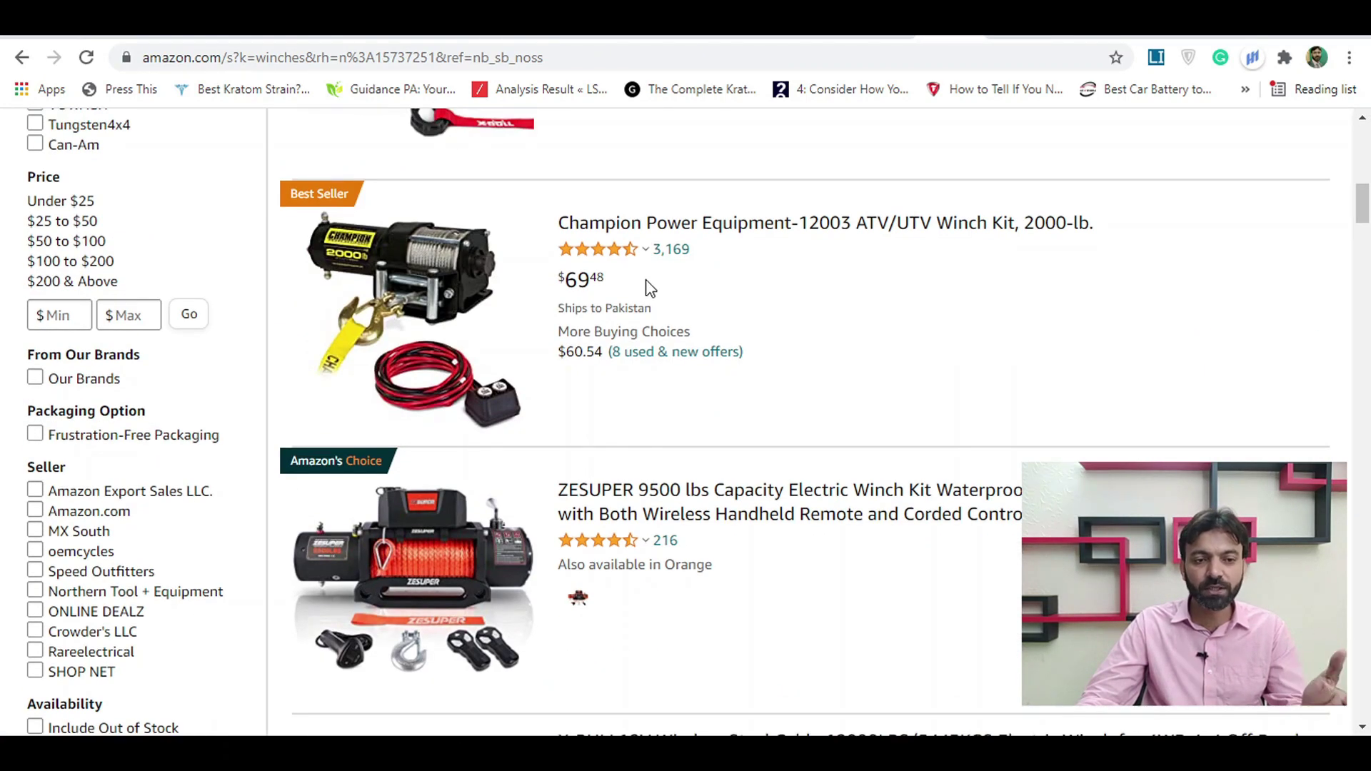
scroll(647, 286, up, 6)
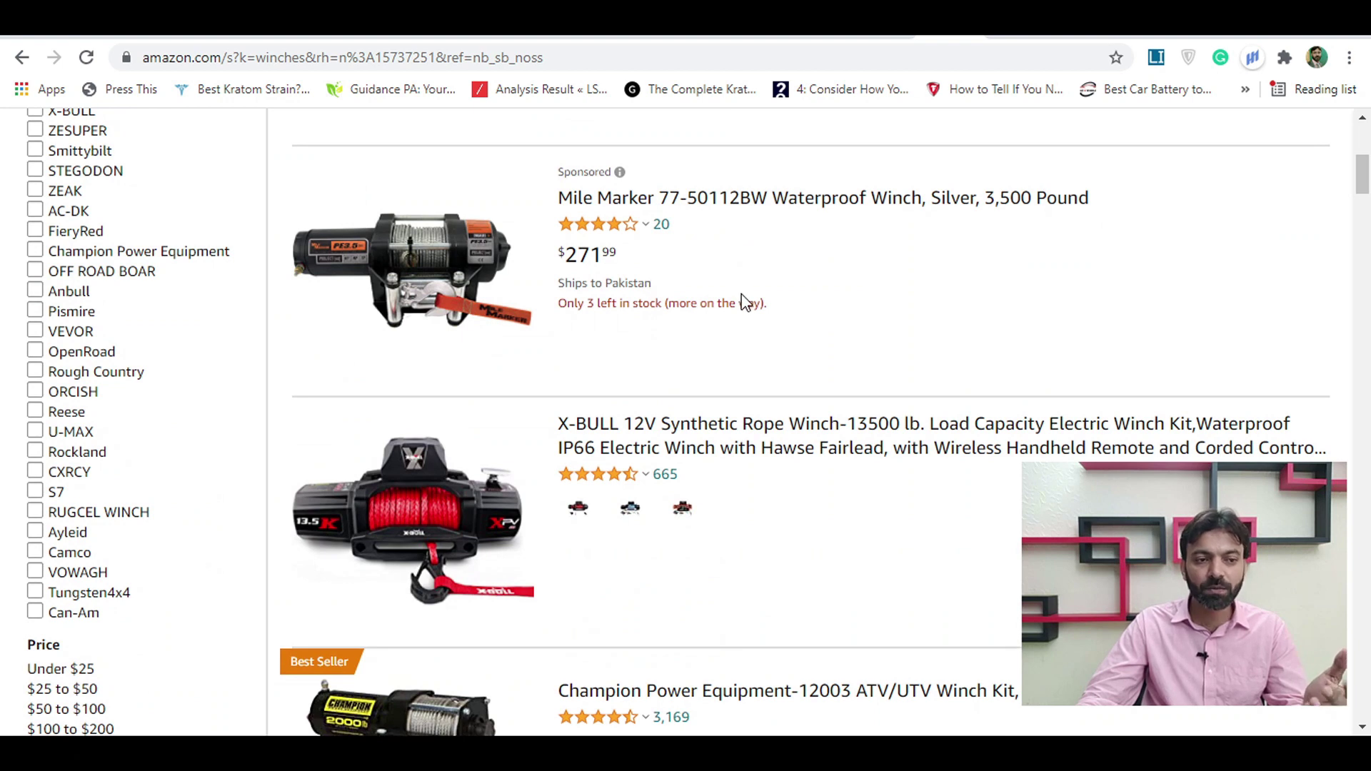
Search Google for "best winches for jeeps" in a new browser tab.
click(1120, 37)
click(881, 57)
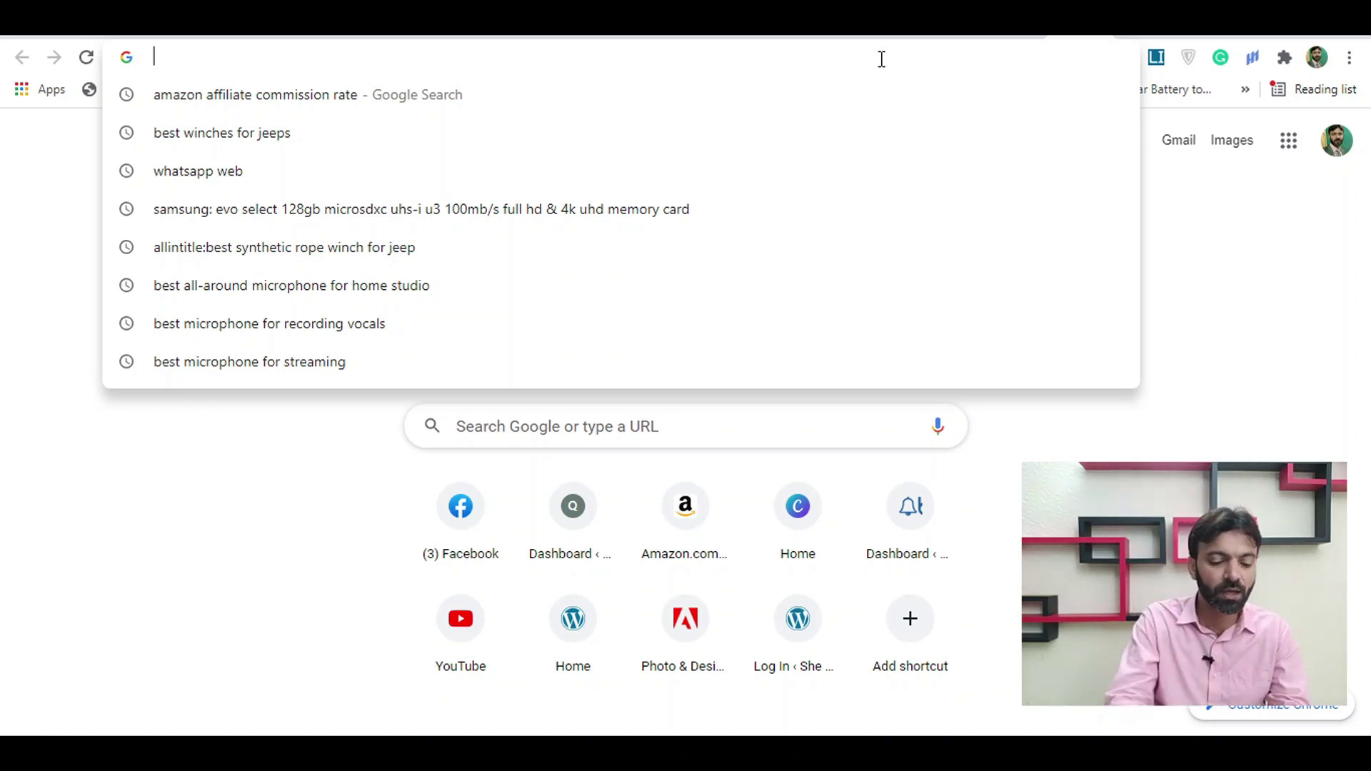
text(best)
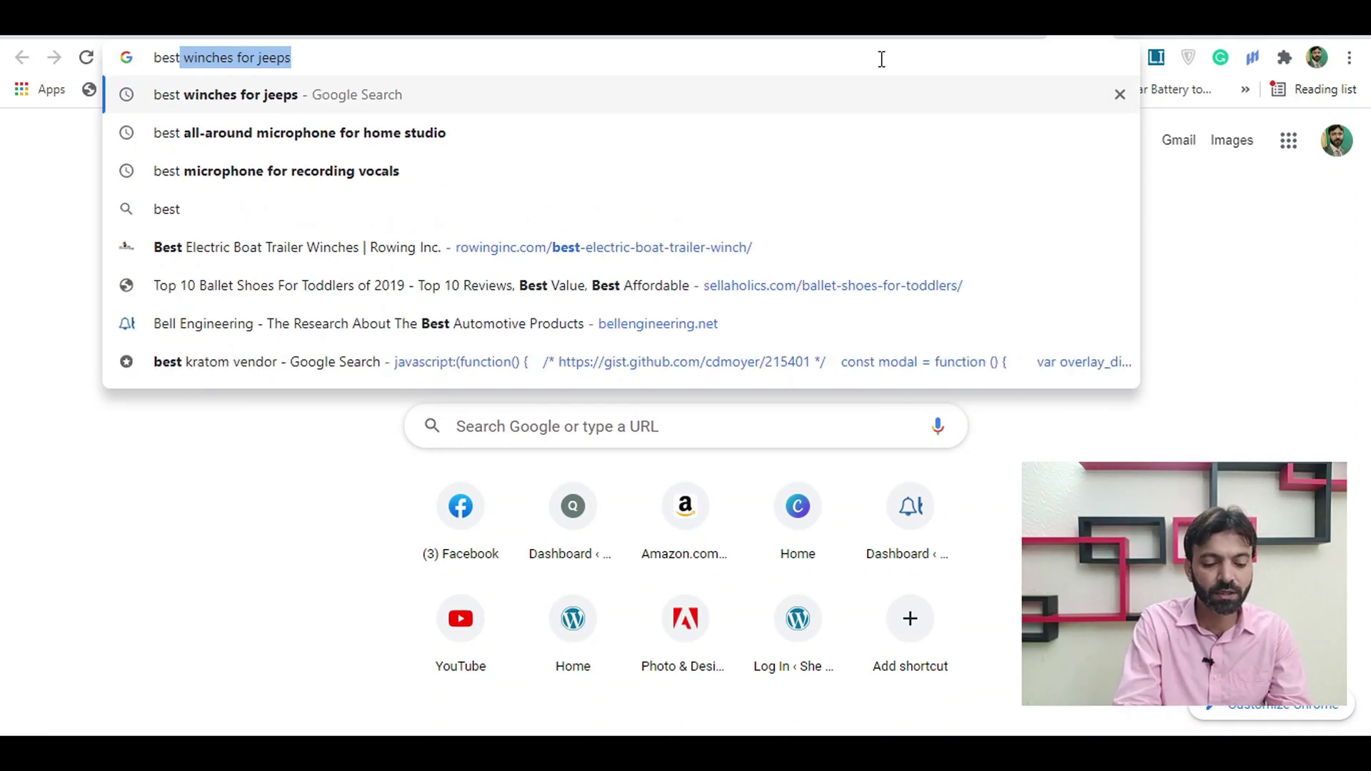
text( winches)
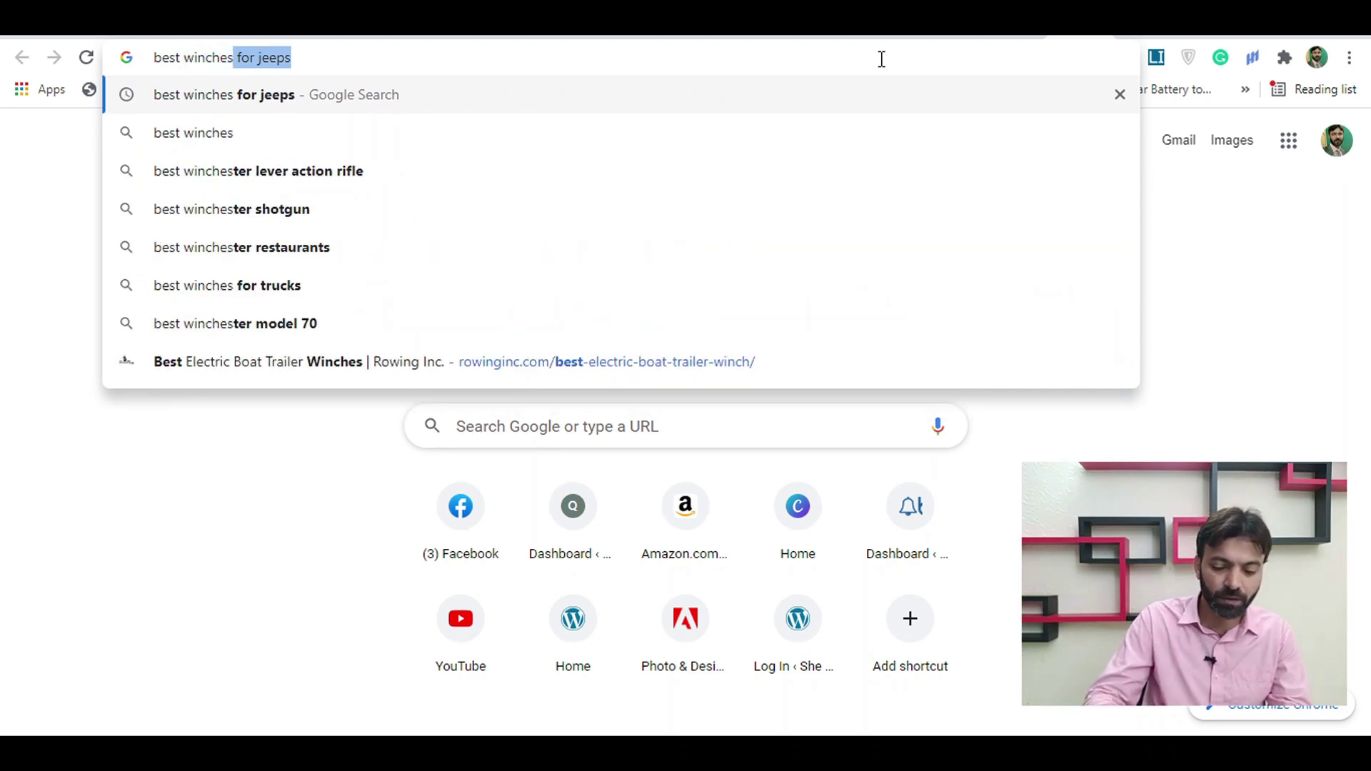
key(Return)
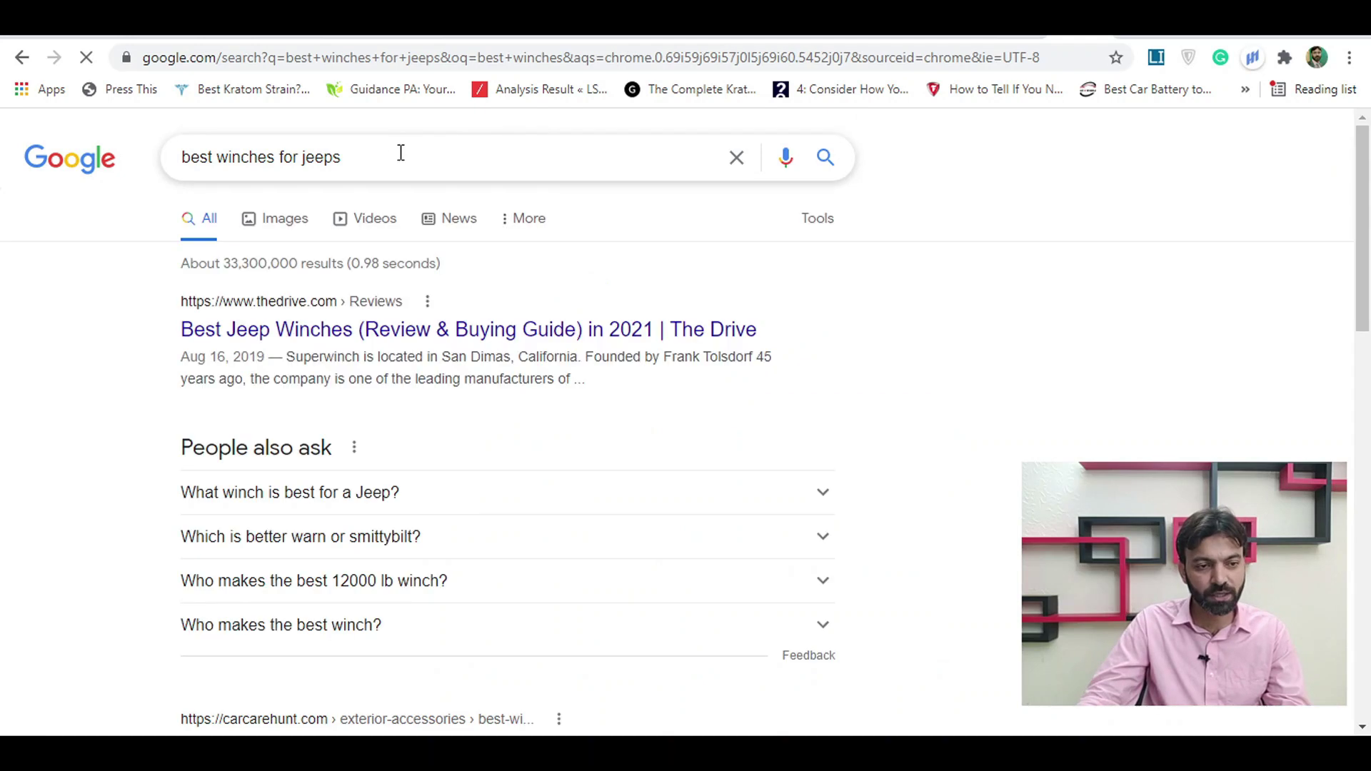
Look through the search results and copy the link address of OffRoadAussie's "7 Best Winches for Jeep JL" article.
scroll(413, 163, down, 3)
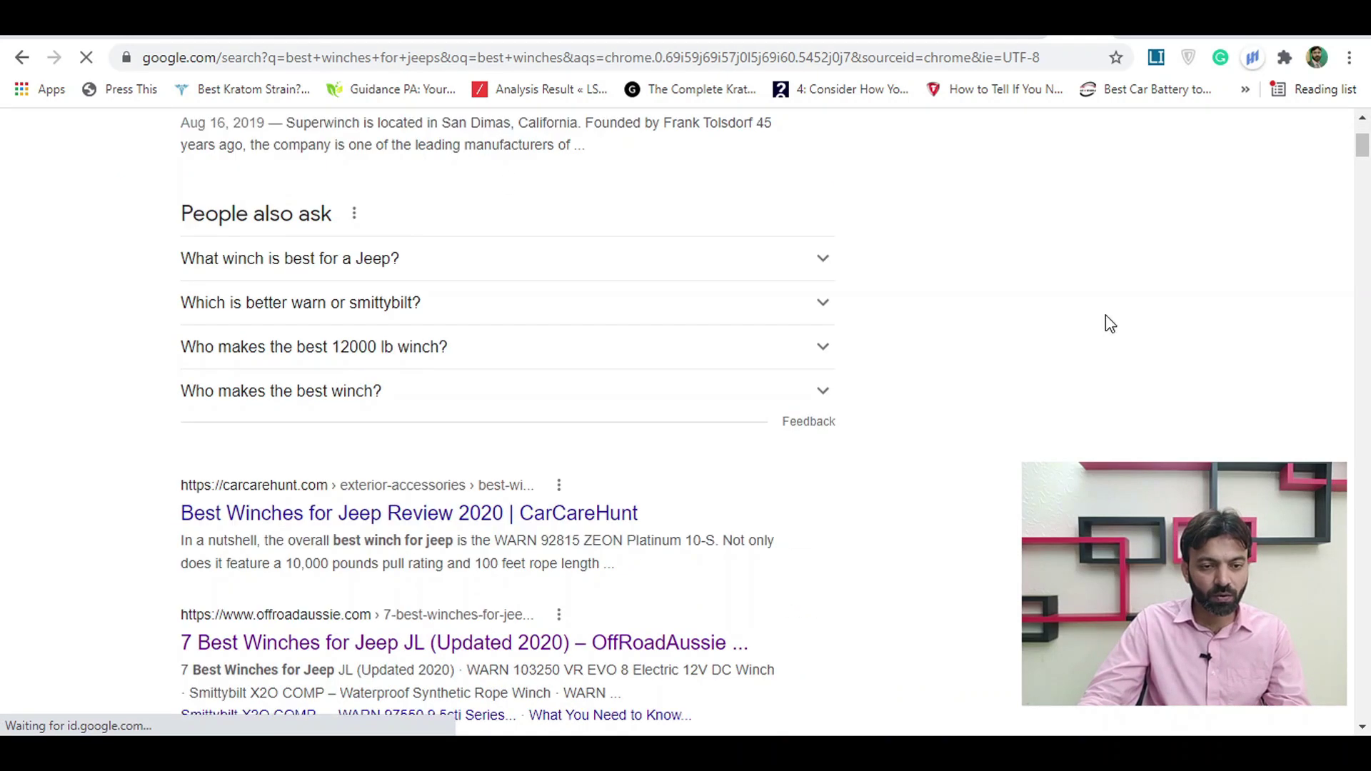
scroll(418, 371, up, 3)
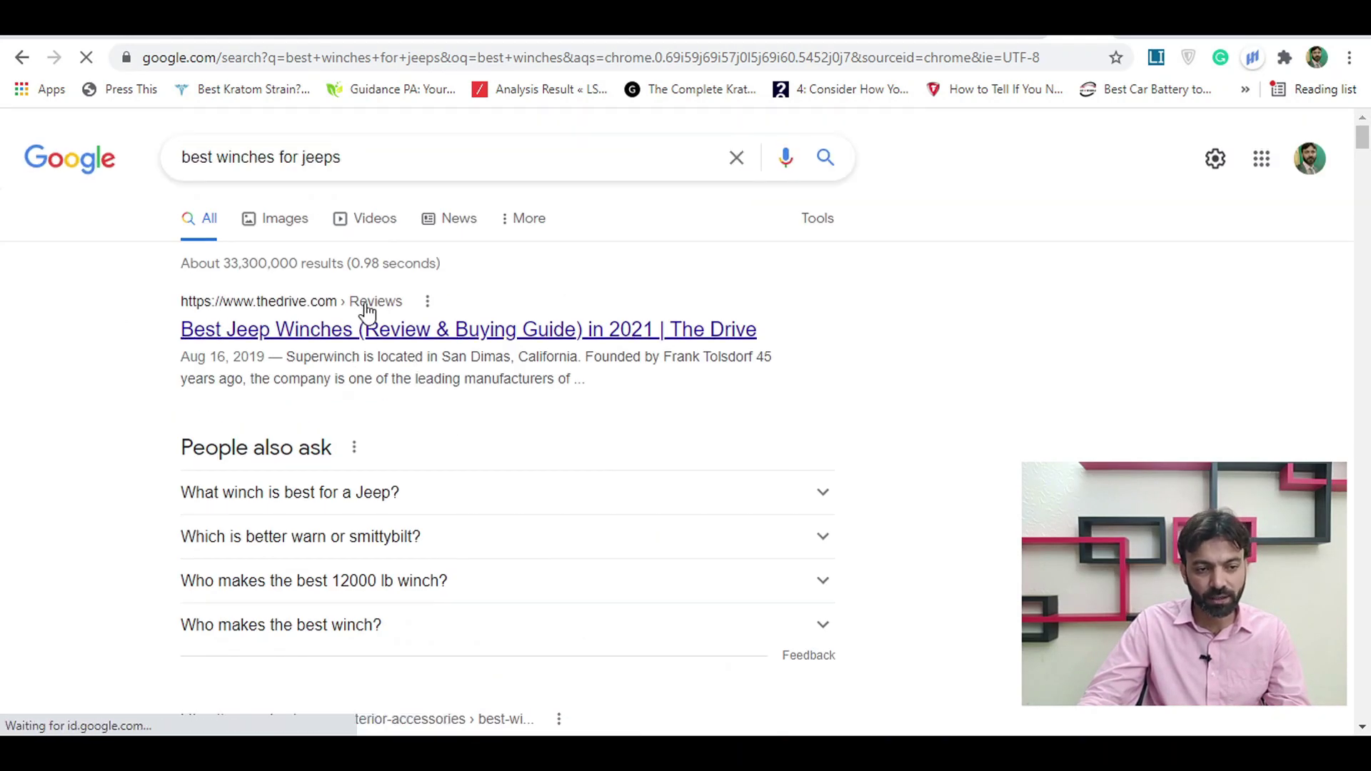
scroll(1085, 459, down, 6)
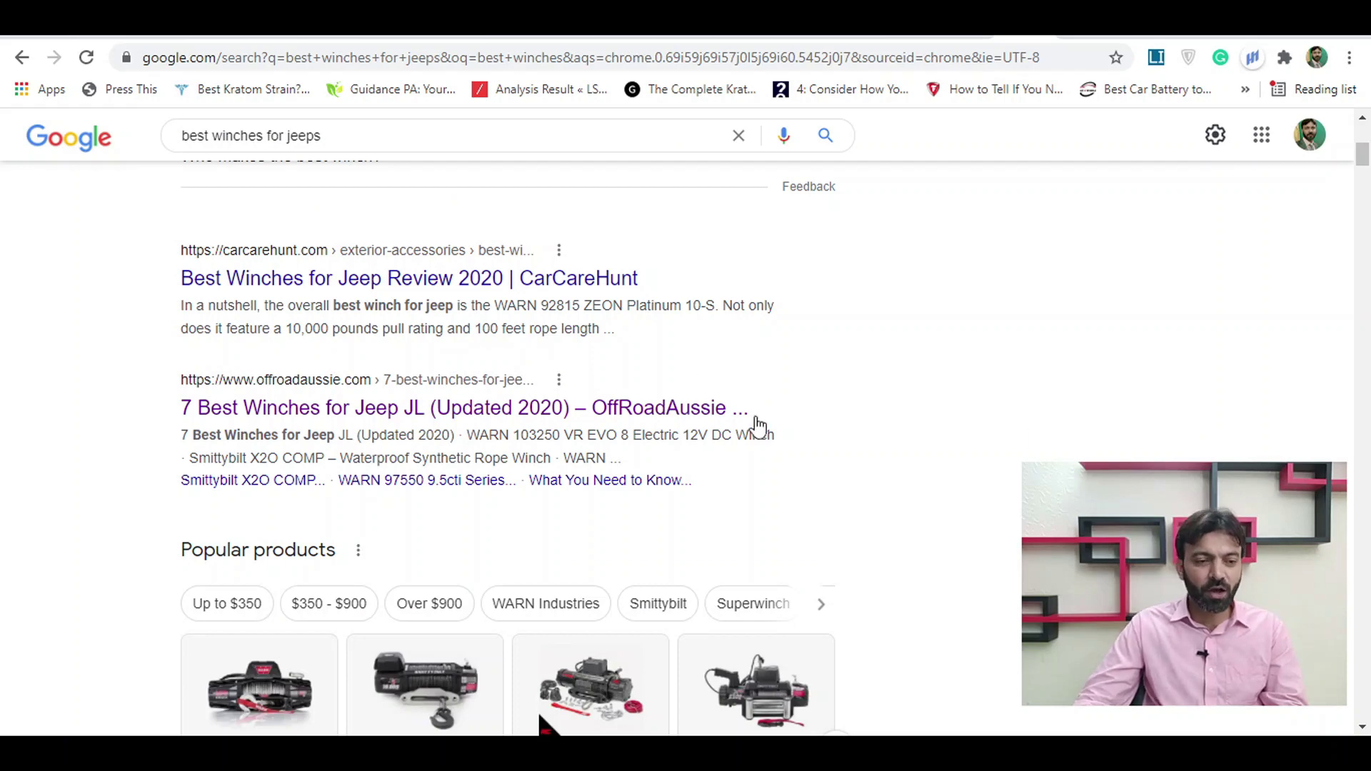
scroll(800, 430, up, 6)
scroll(893, 430, down, 3)
scroll(923, 431, down, 3)
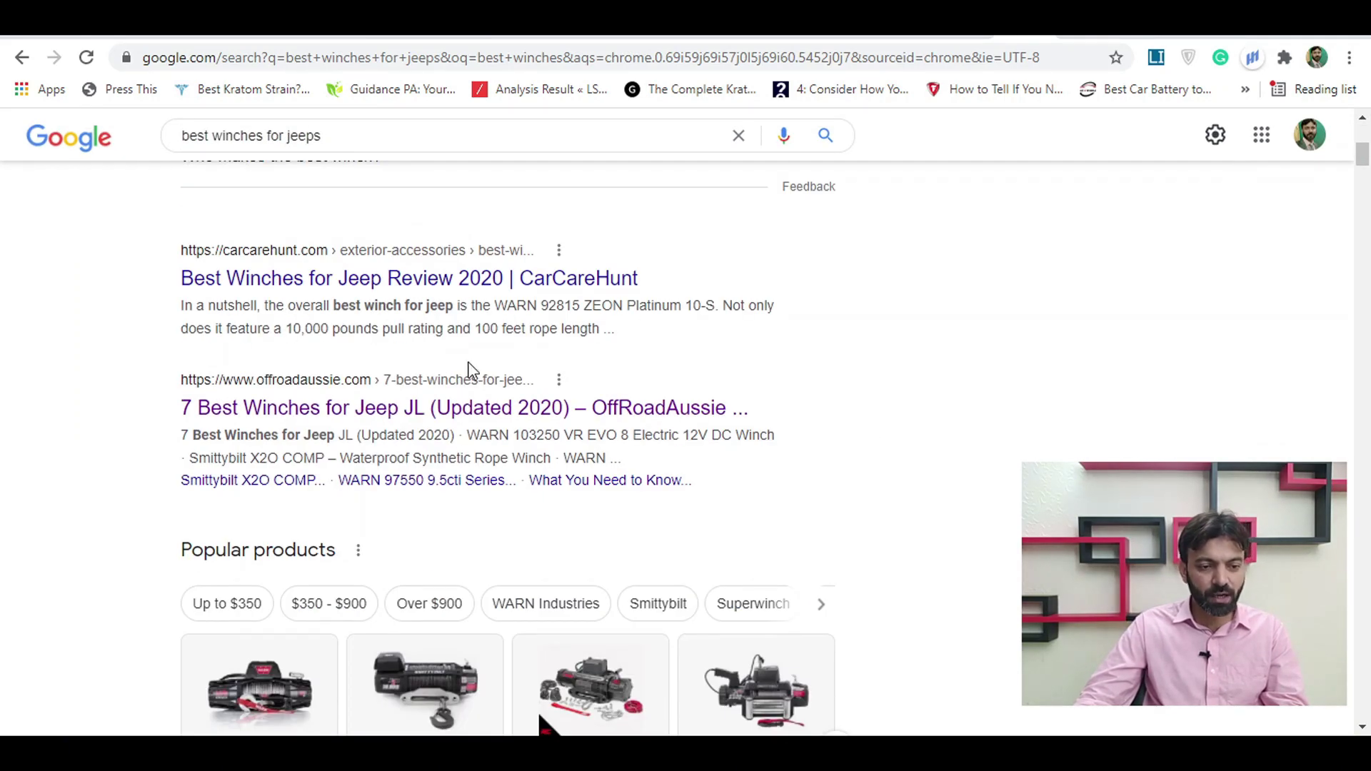
right_click(387, 412)
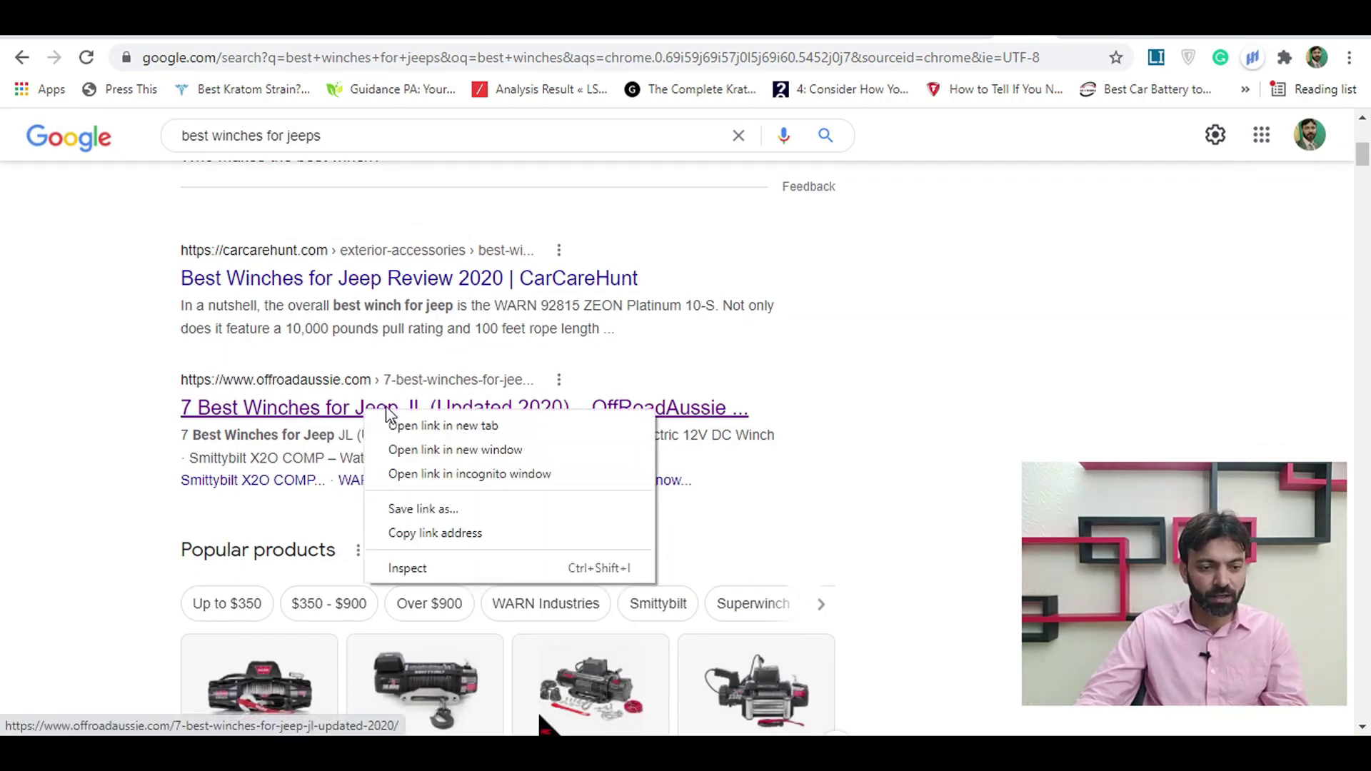
click(452, 533)
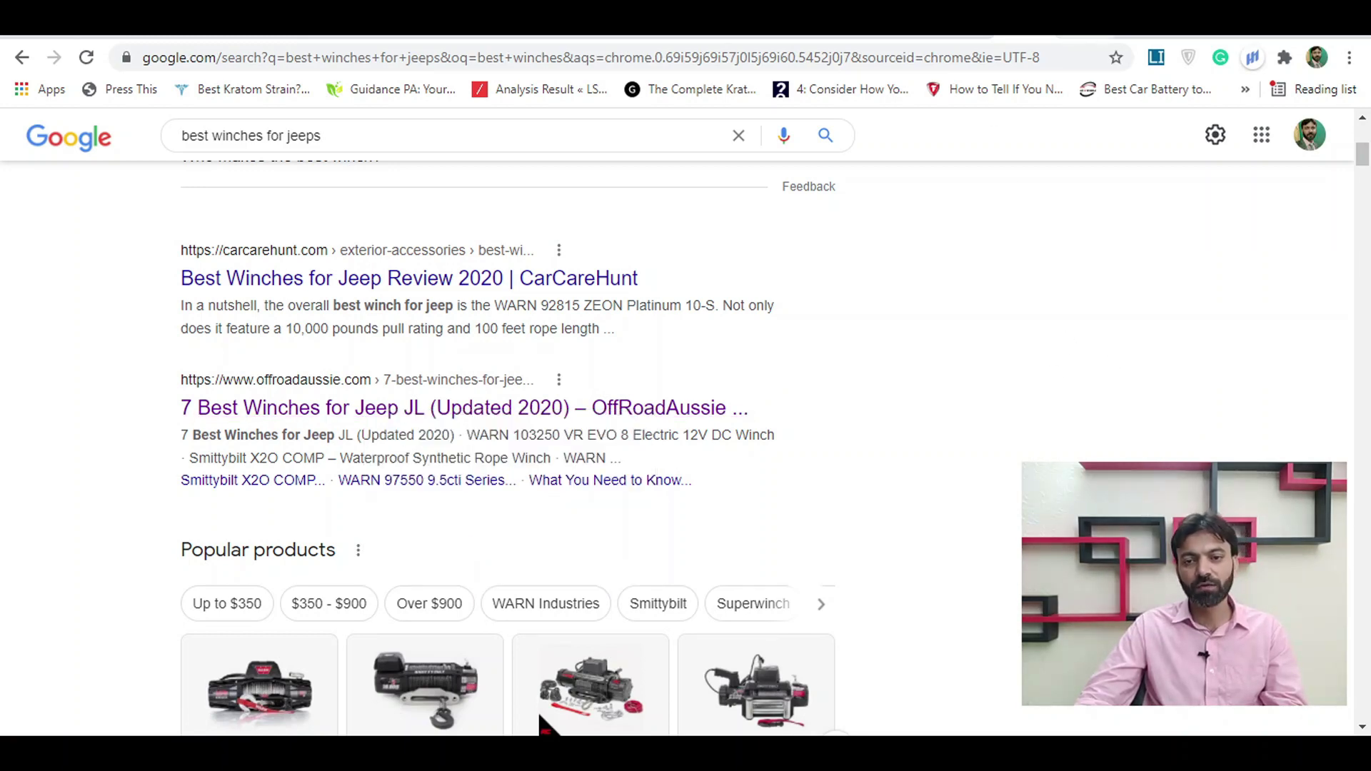
Switch to Ubersuggest and run an overview of the copied OffRoadAussie article URL for English / United States.
click(1062, 34)
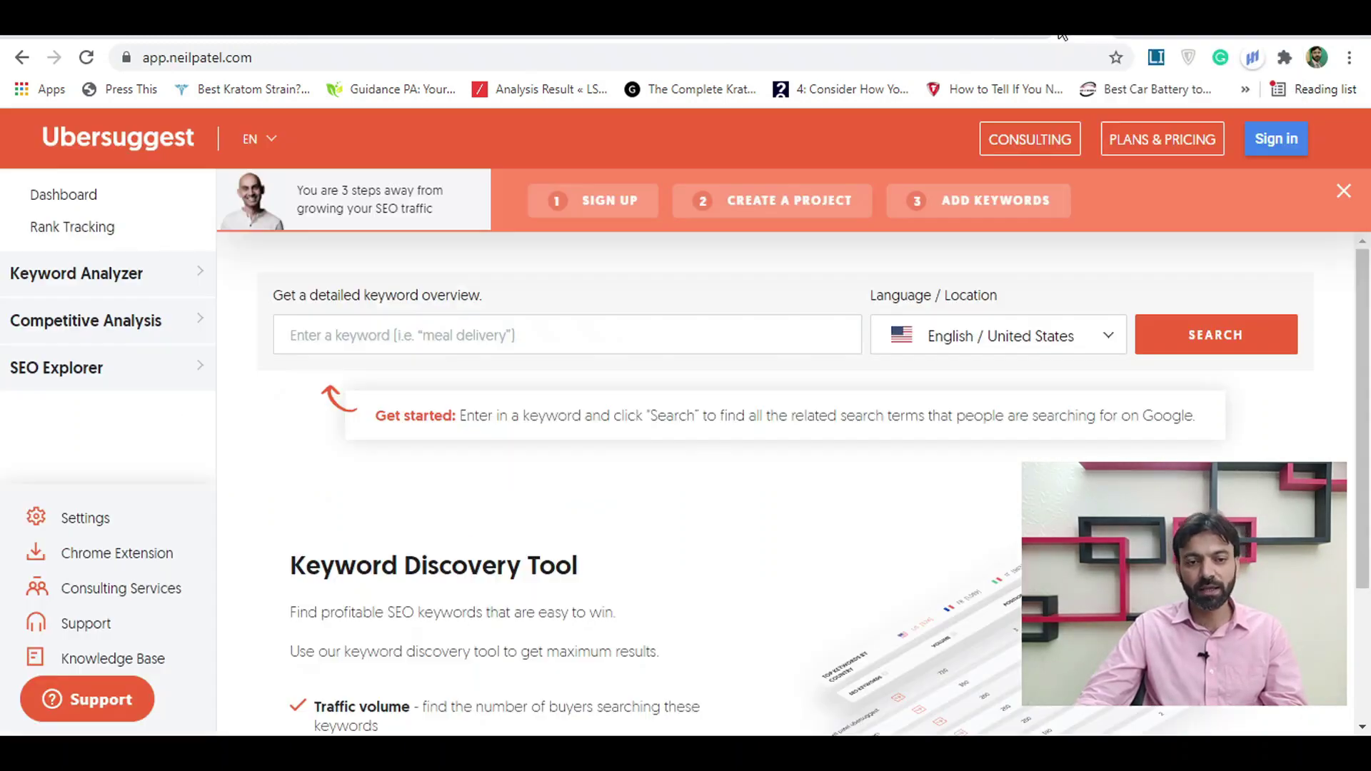
click(458, 344)
key(ctrl+v)
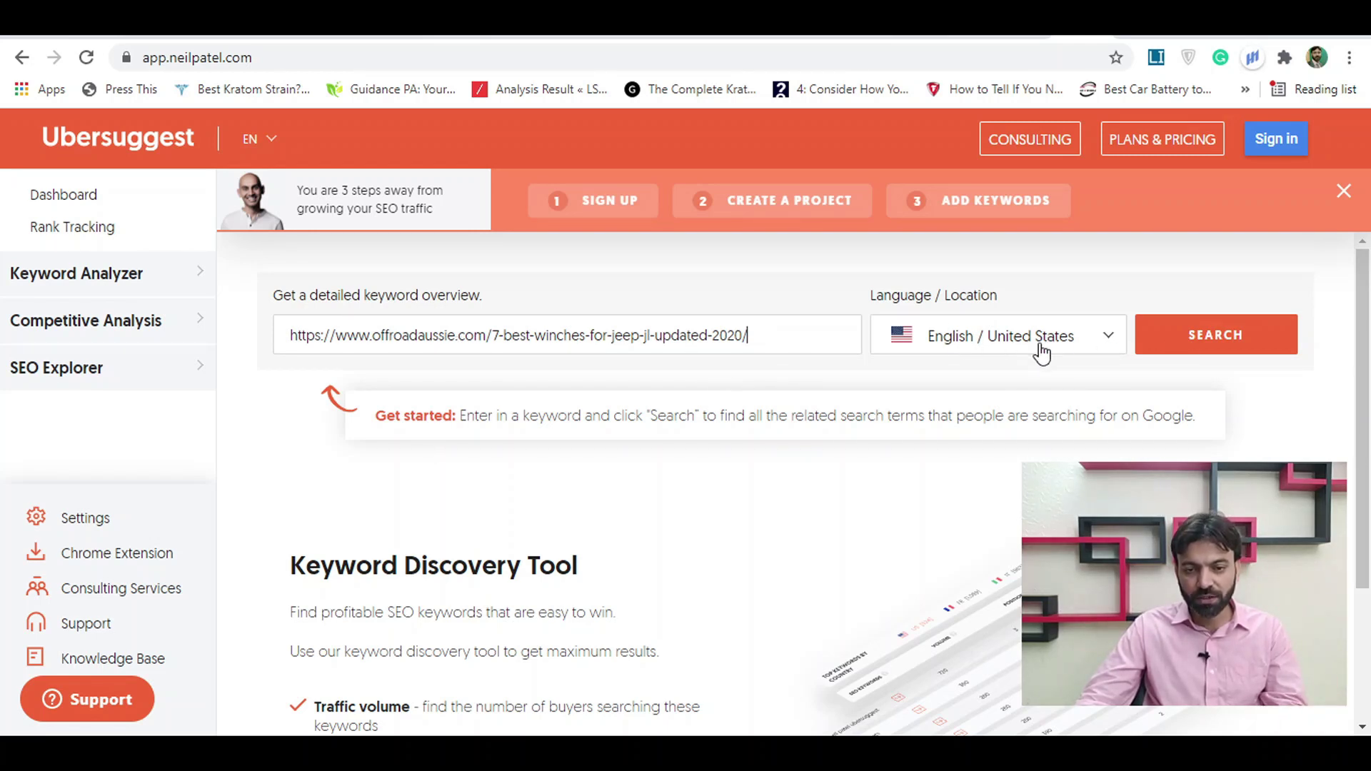
click(1223, 348)
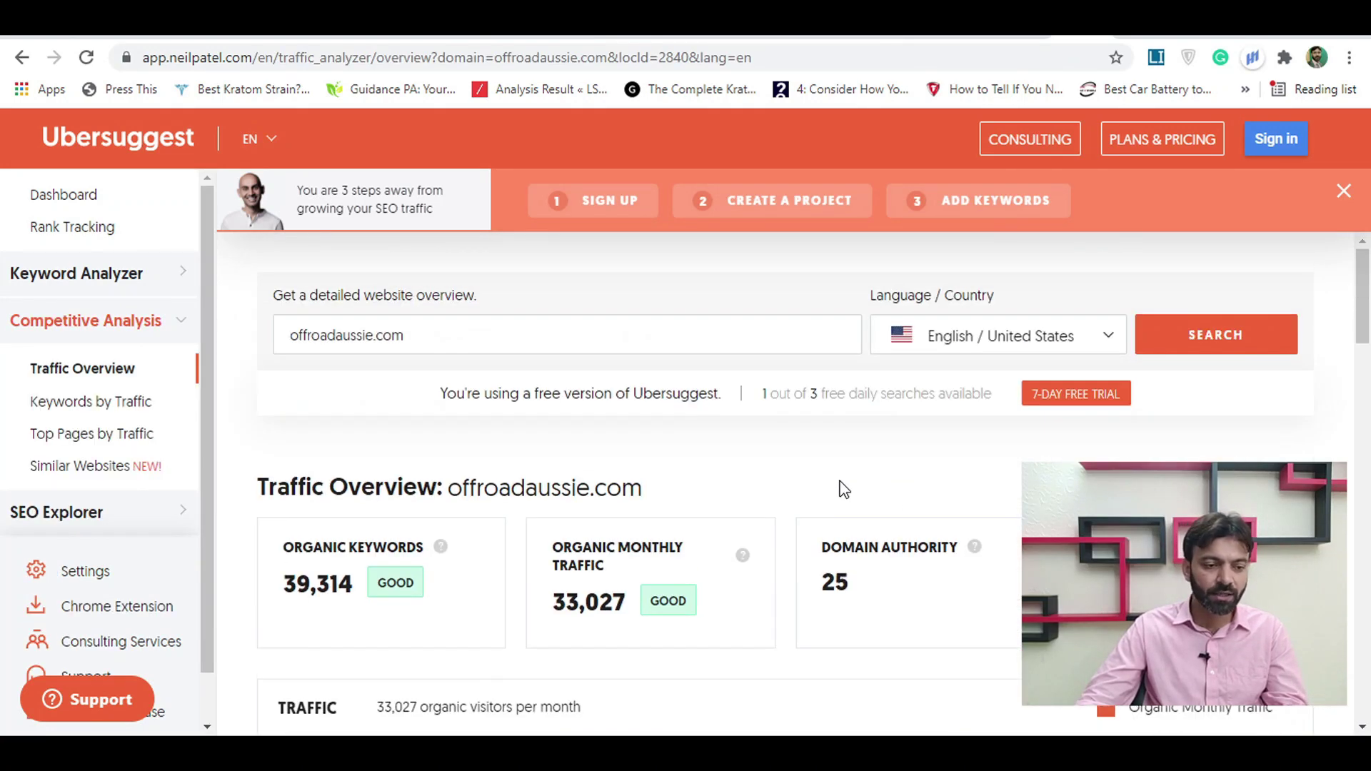
Open offroadaussie.com's top pages by traffic and find the estimated visits of the "7 Best Winches for Jeep JL" page.
click(78, 435)
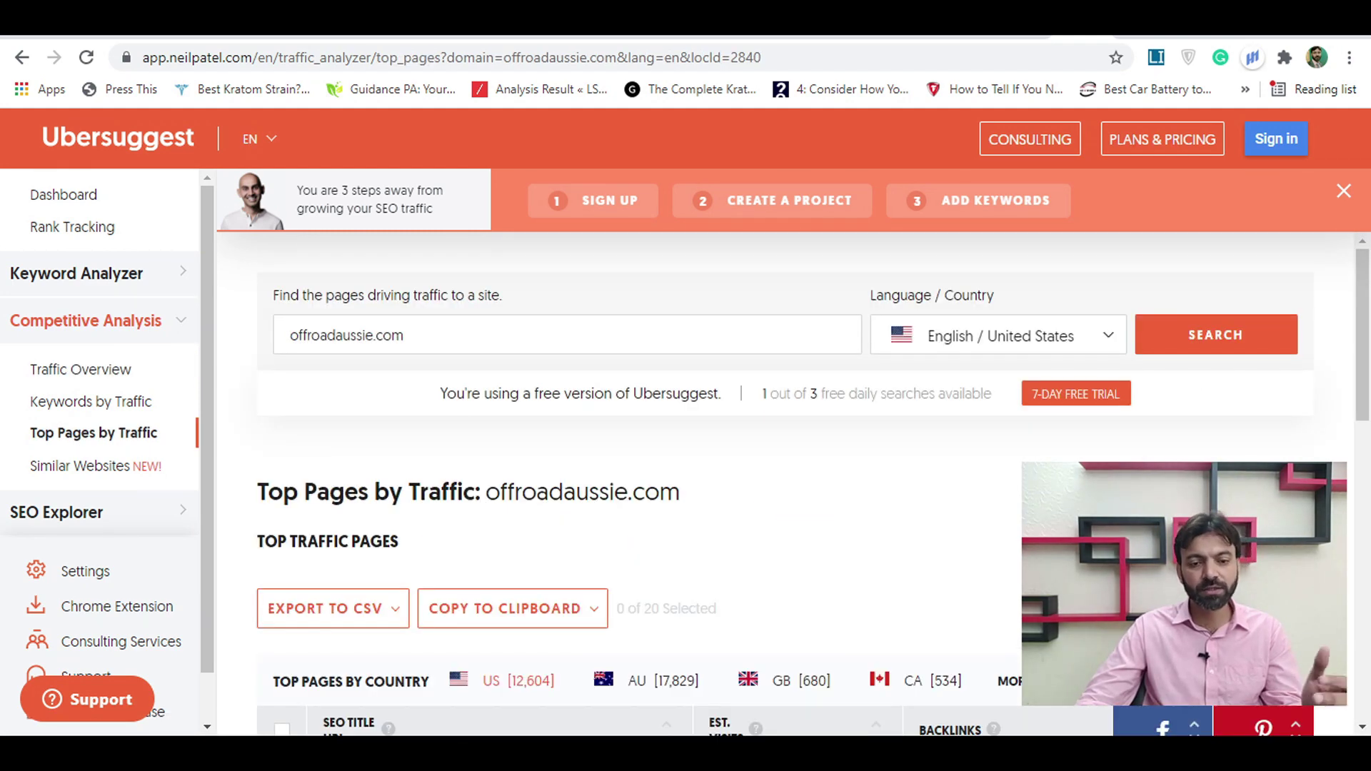
scroll(848, 550, down, 5)
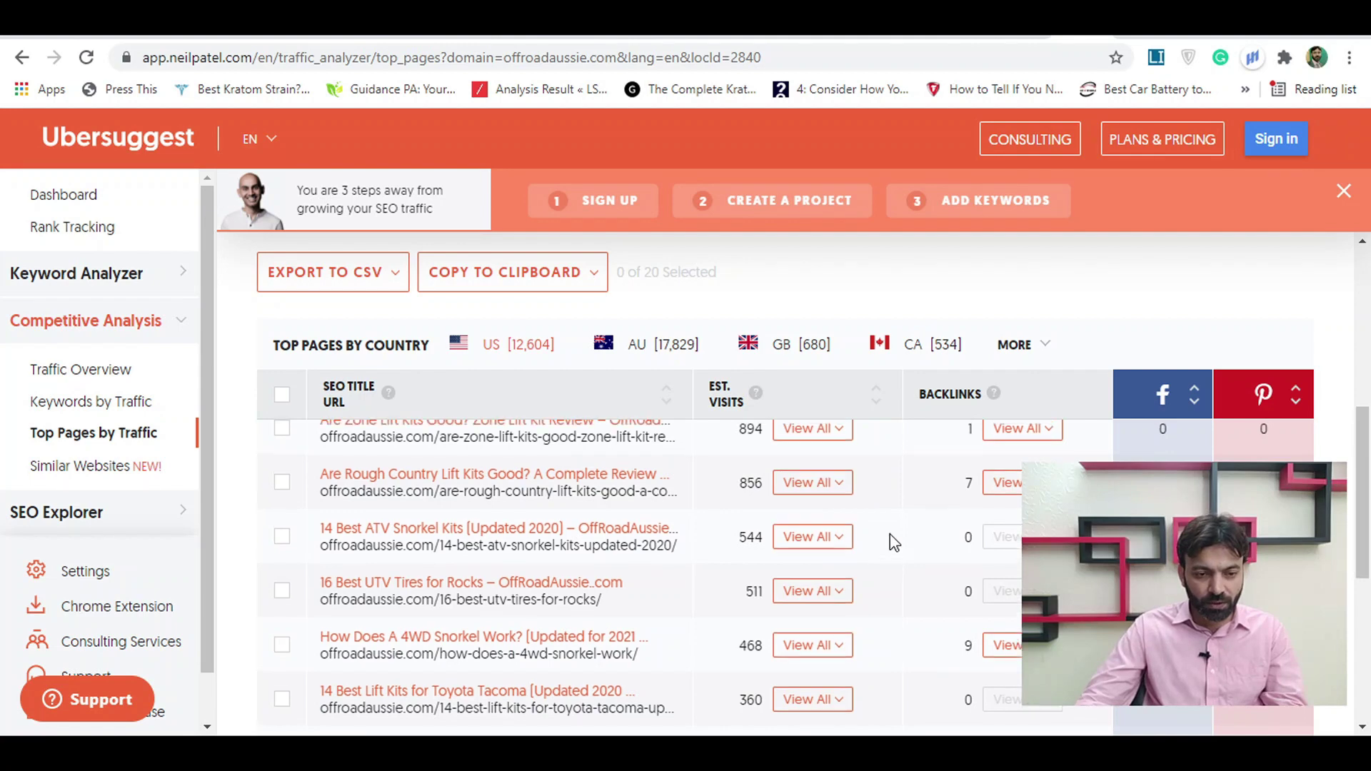
scroll(857, 553, up, 3)
scroll(1261, 379, down, 3)
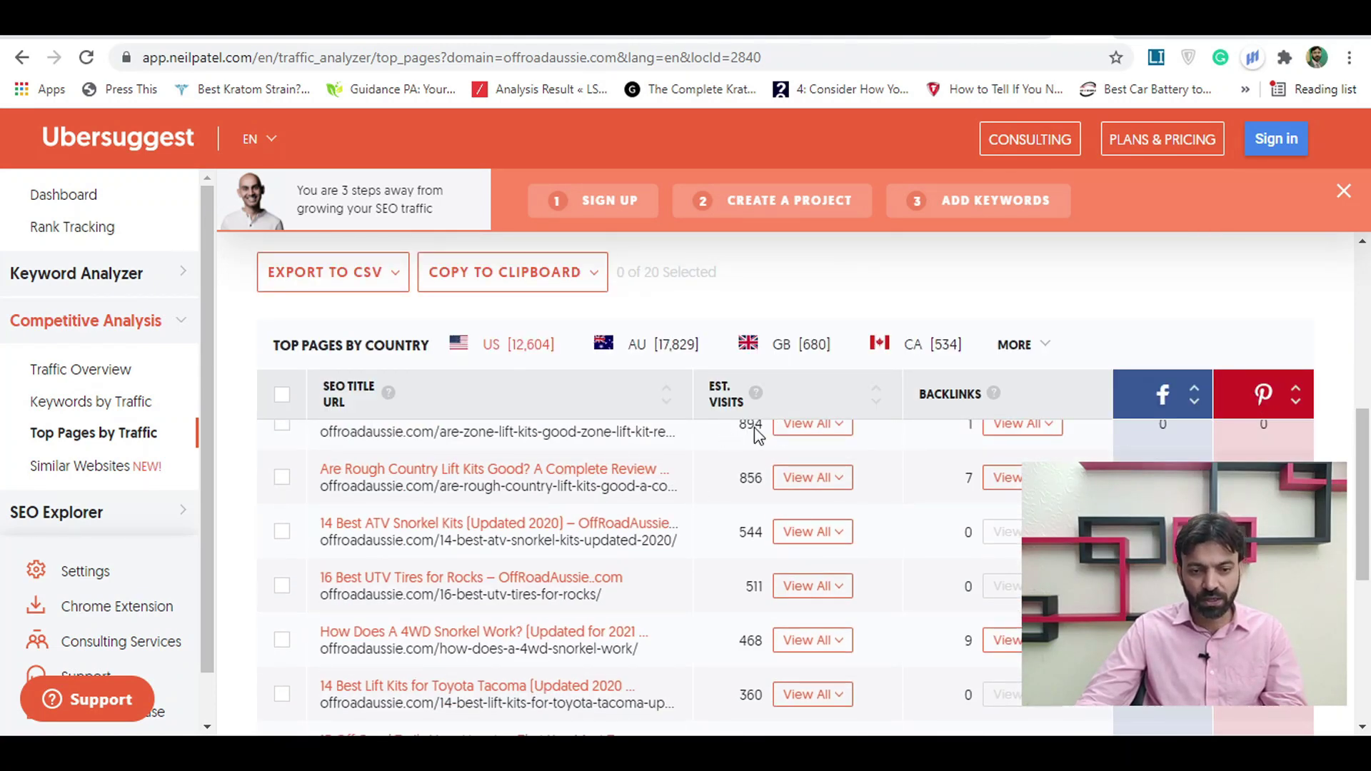
scroll(713, 469, up, 3)
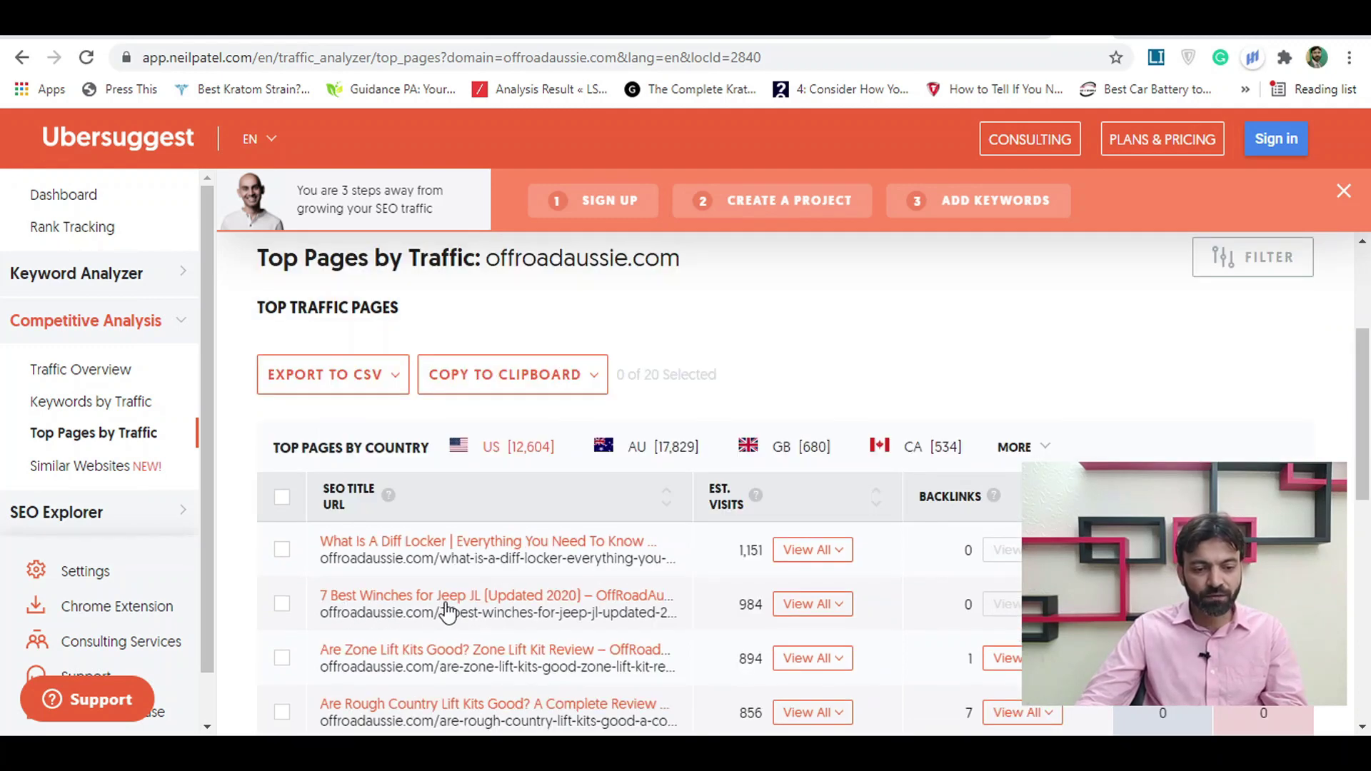
double_click(750, 613)
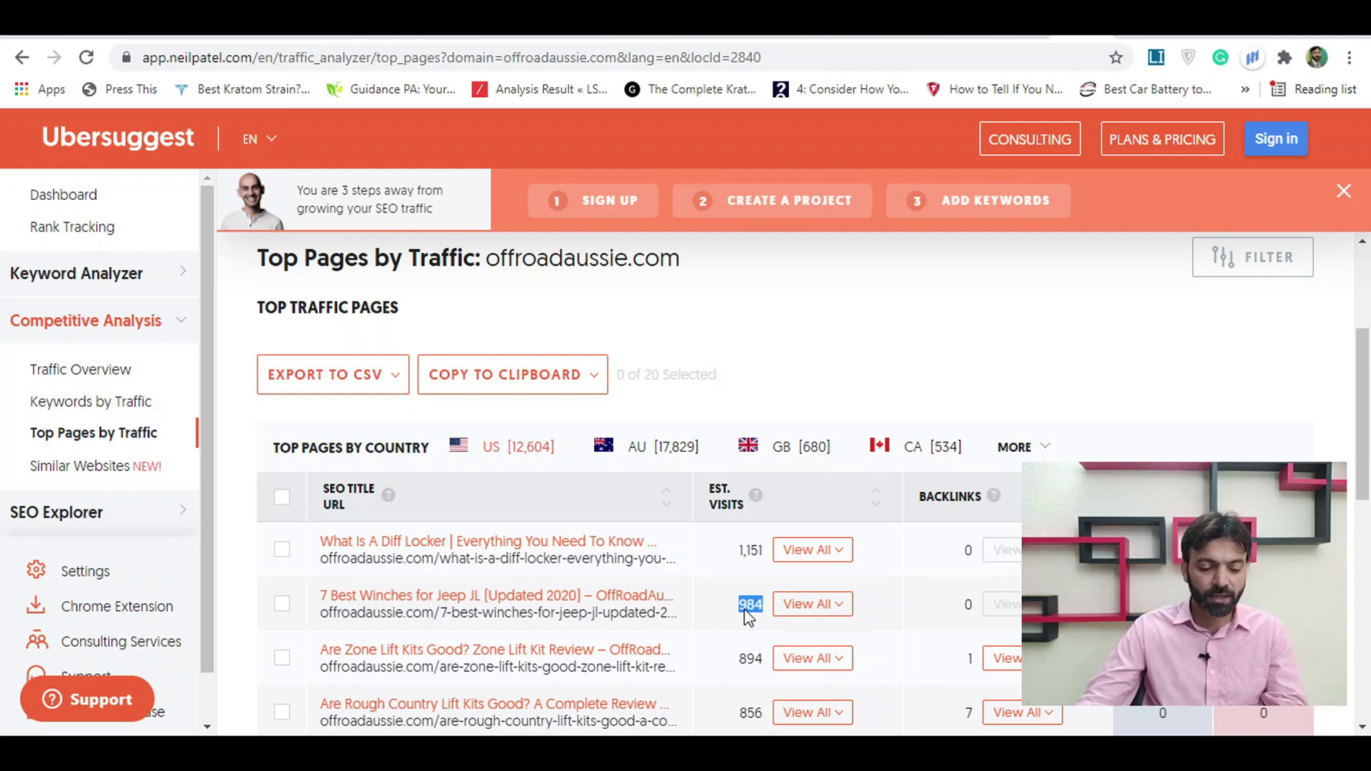
Return to the Niche Research spreadsheet and enter Winches as the category and 984 as its traffic in row 2.
click(454, 38)
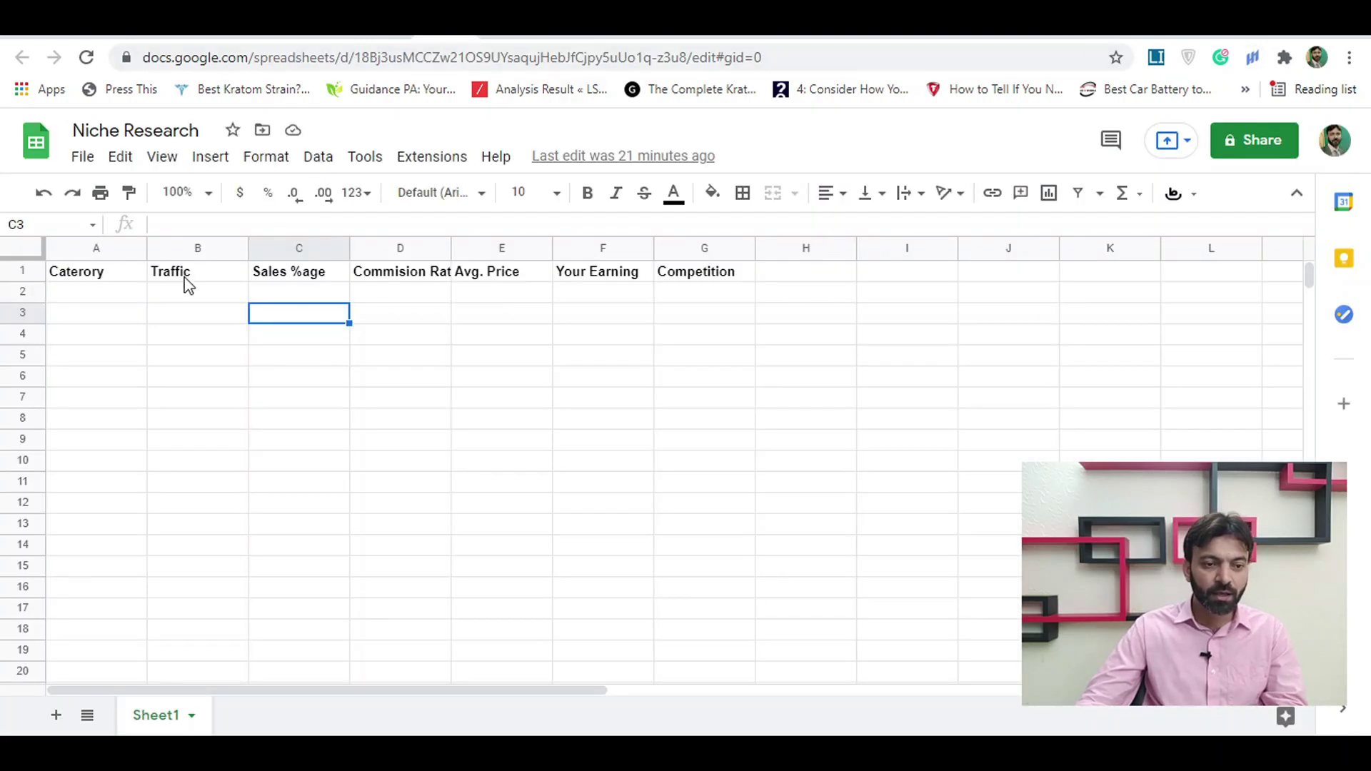
click(110, 301)
text(W)
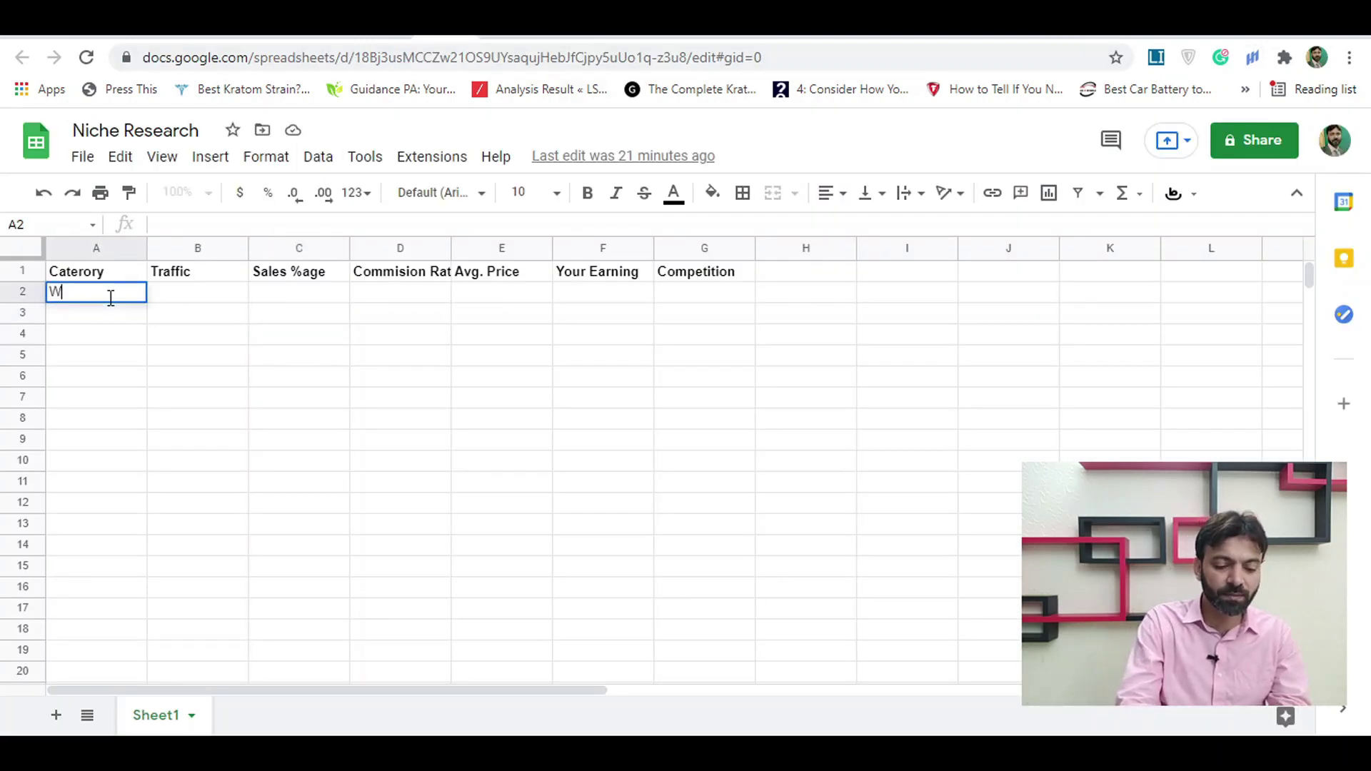
text(inches)
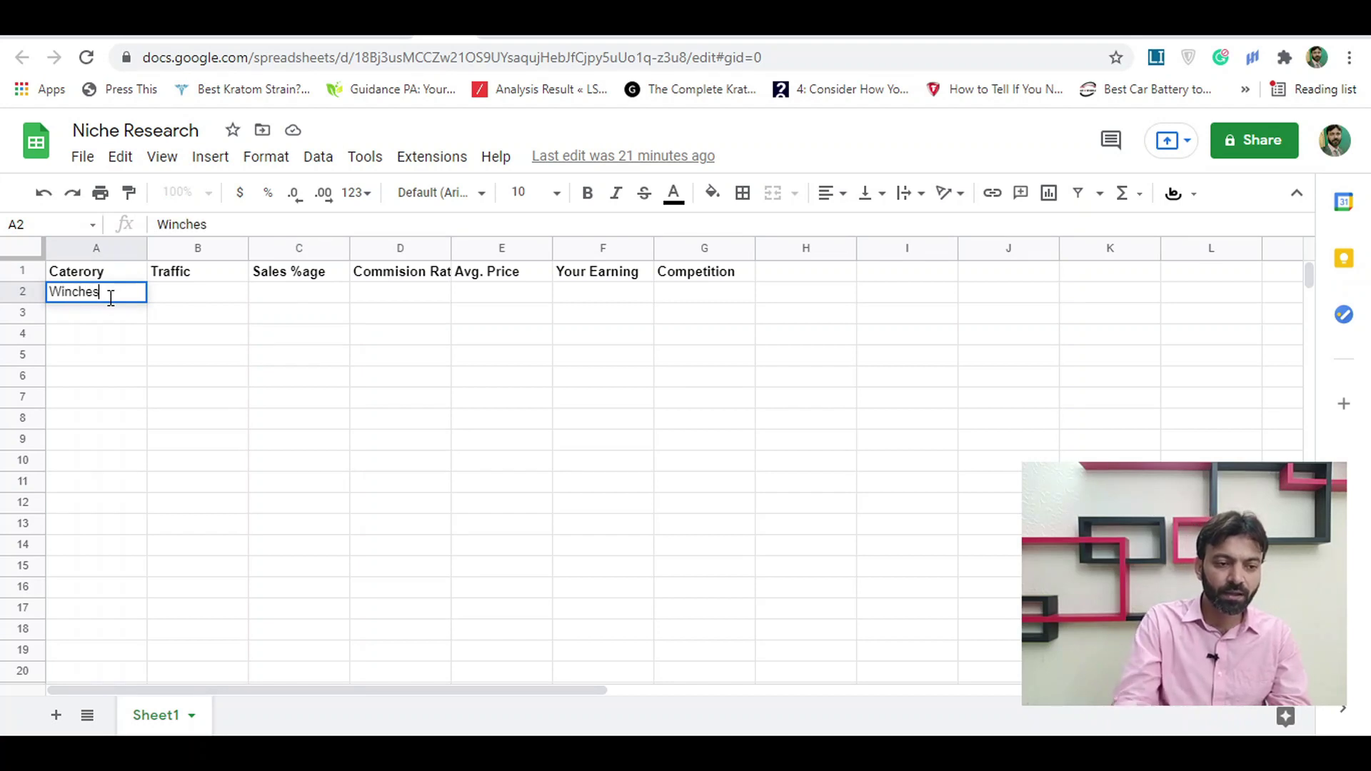
key(Tab)
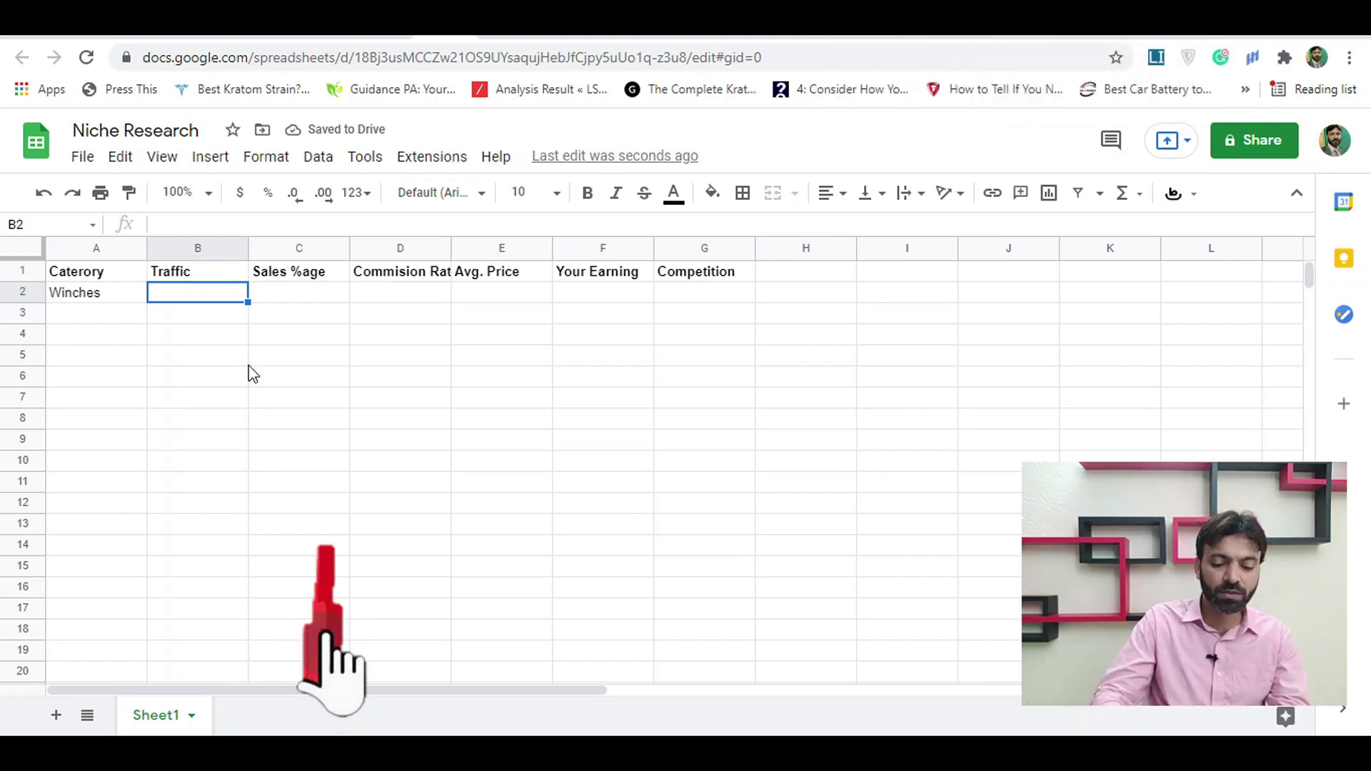
text(984)
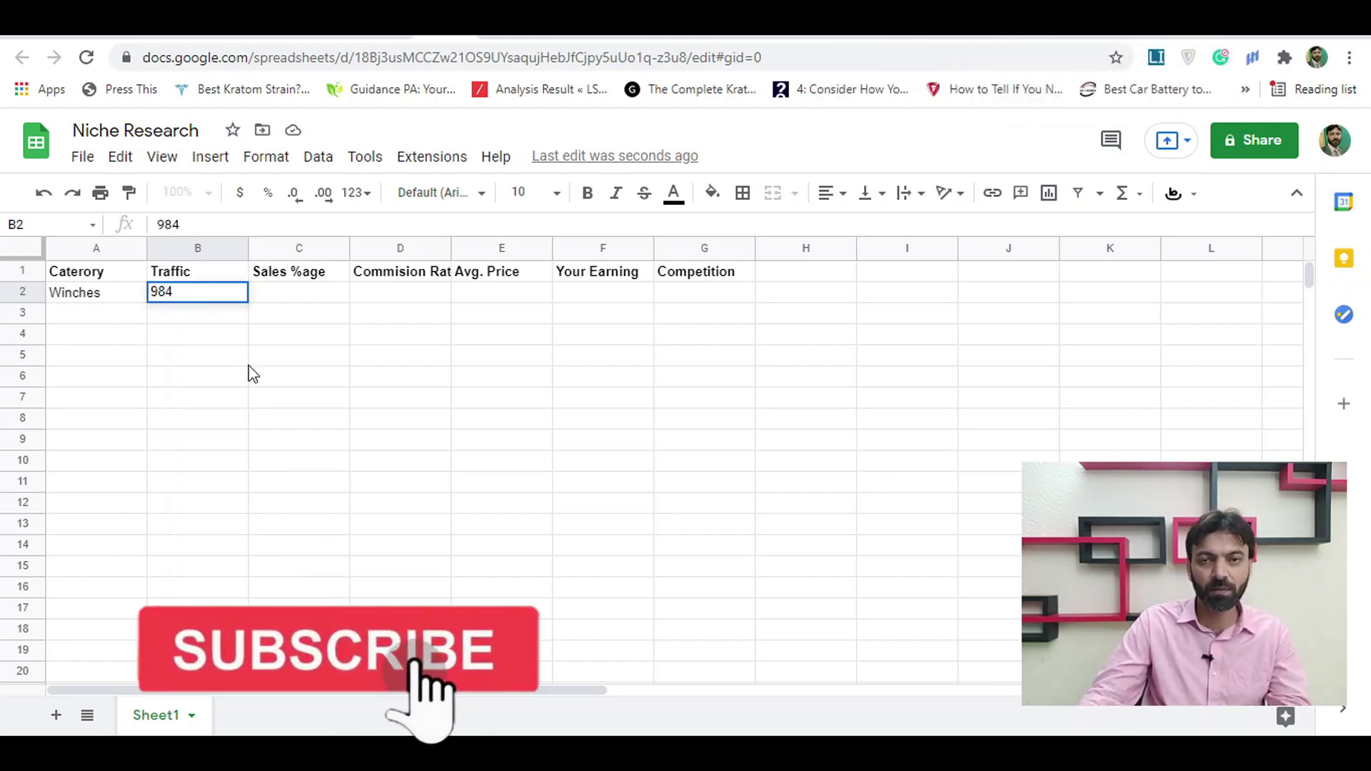
Enter .01 as the Sales %age for Winches in cell C2.
click(323, 297)
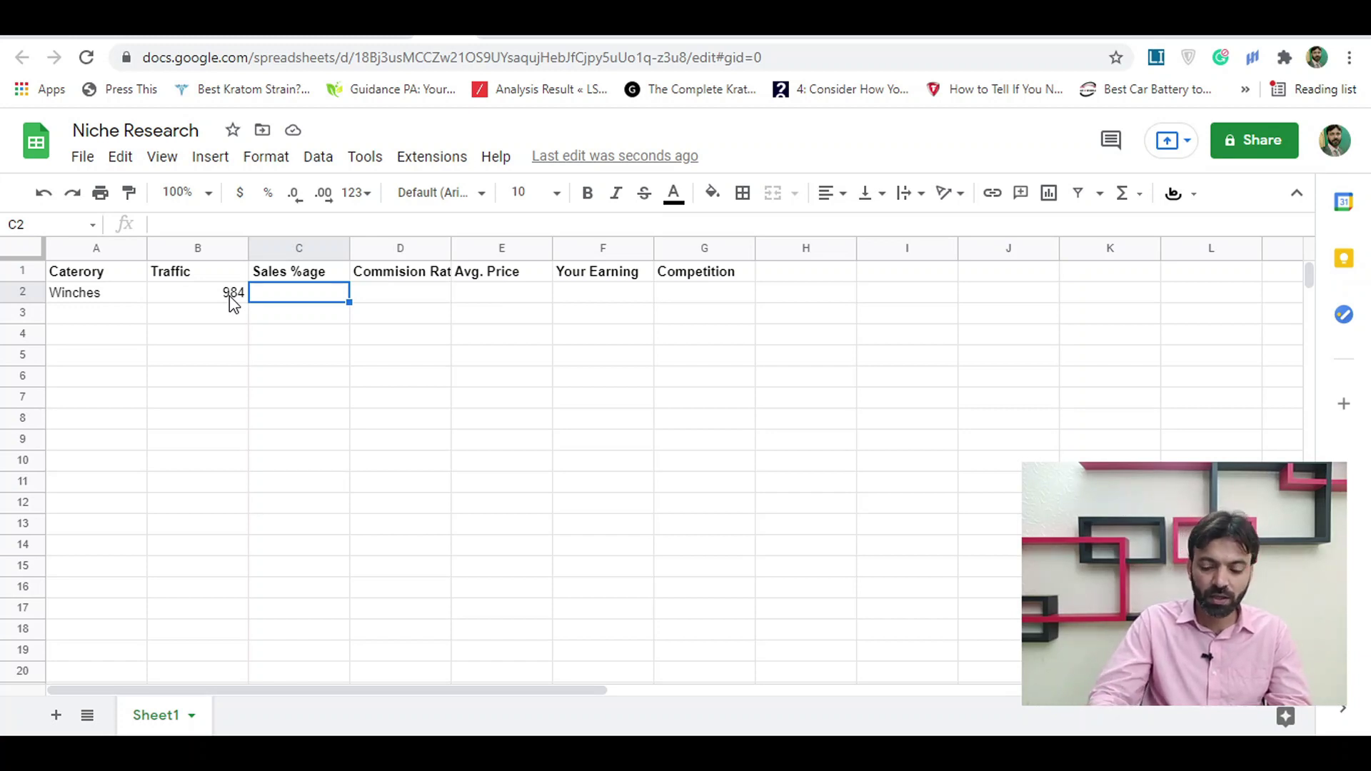
text(.01)
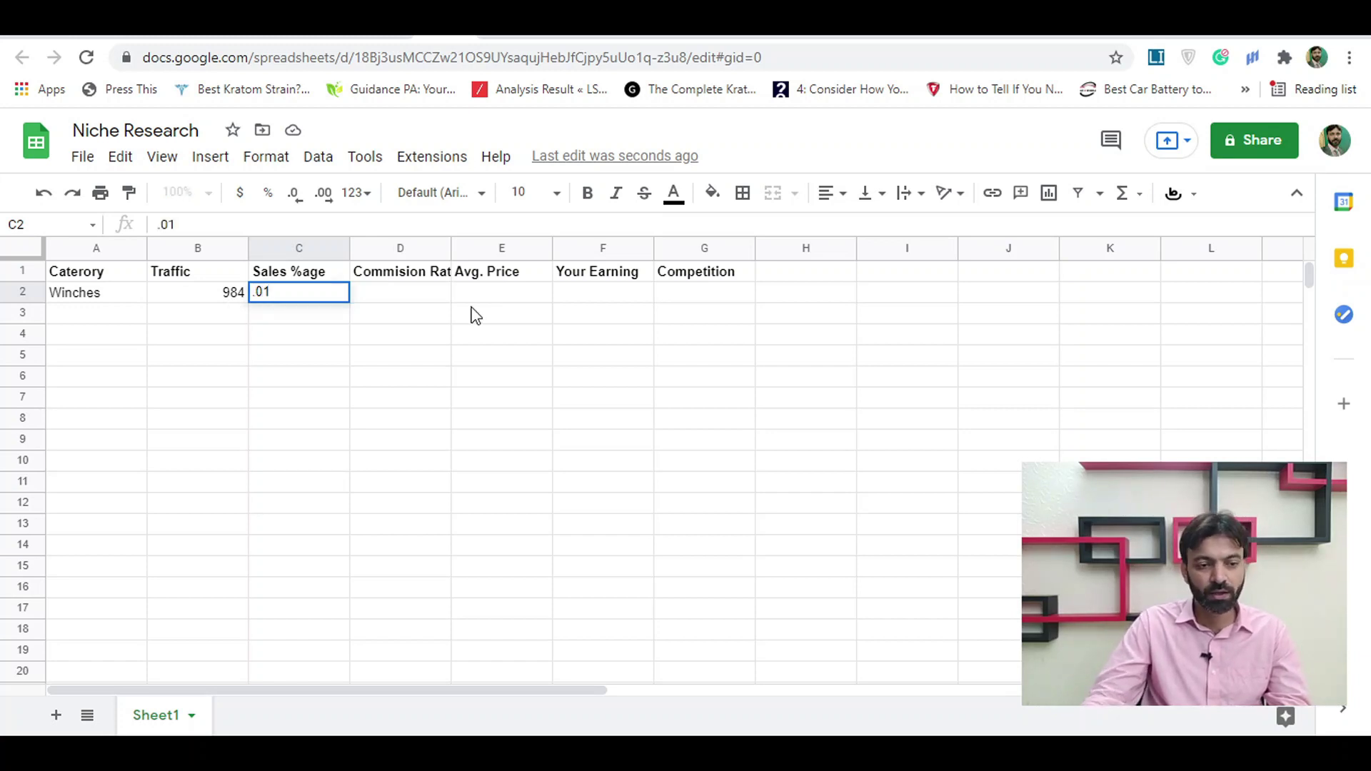
click(437, 300)
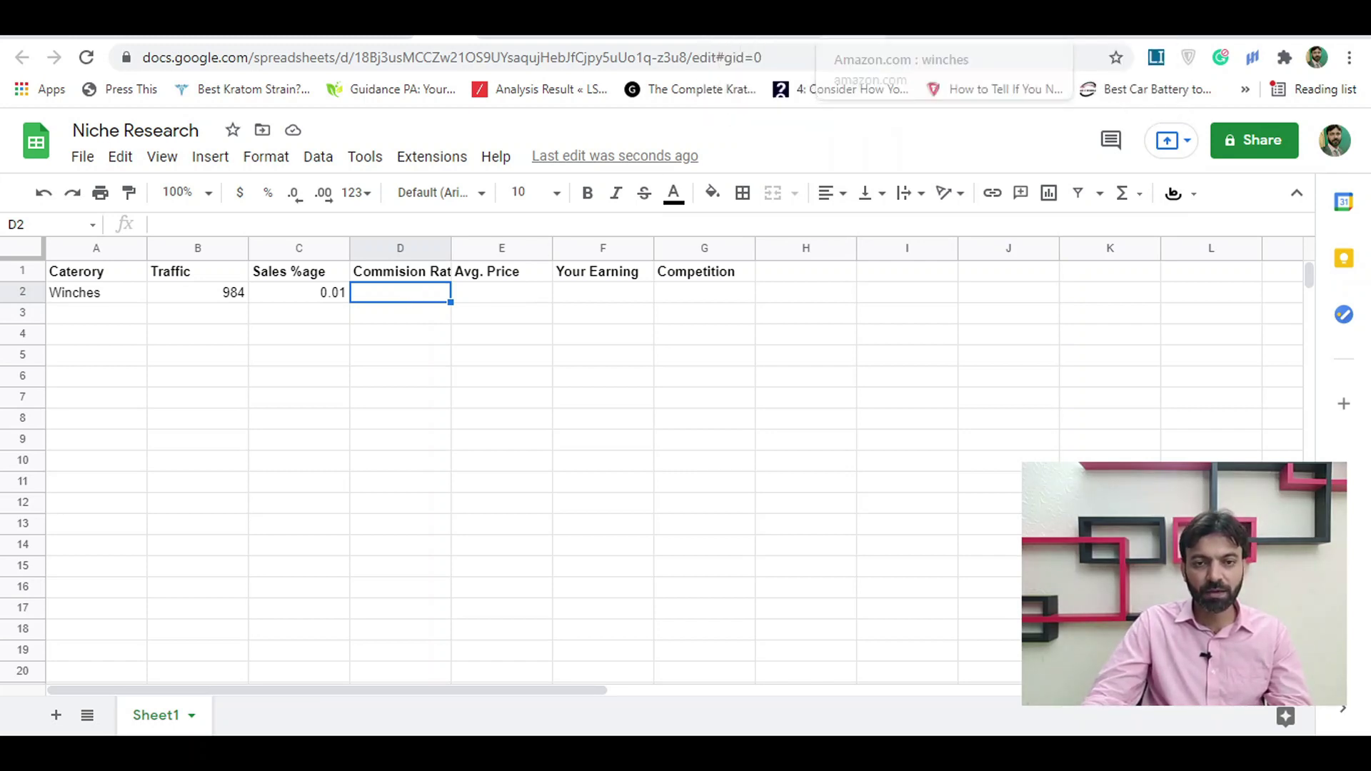
Switch to the Amazon Associates commission income statement and look up the fixed commission rate for the Automotive category.
click(892, 29)
click(797, 32)
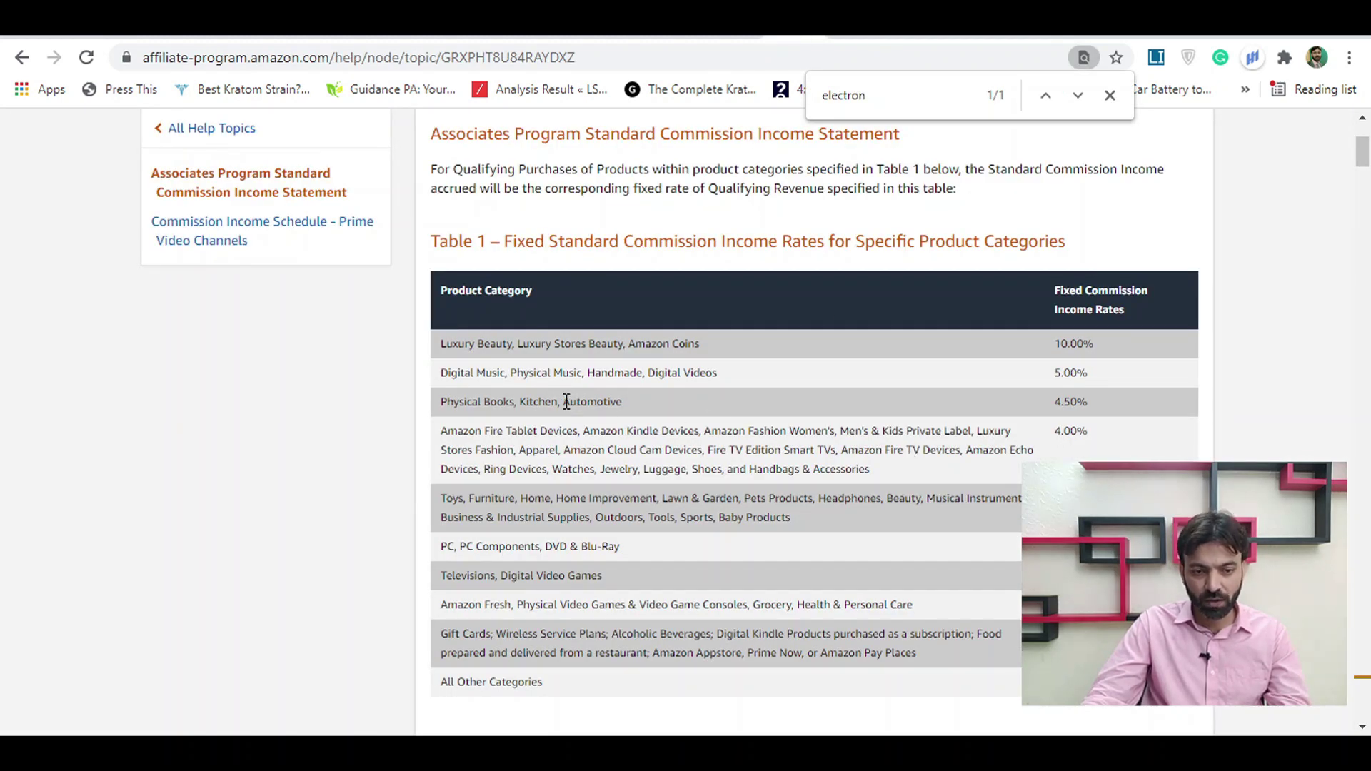
drag(580, 401, 617, 399)
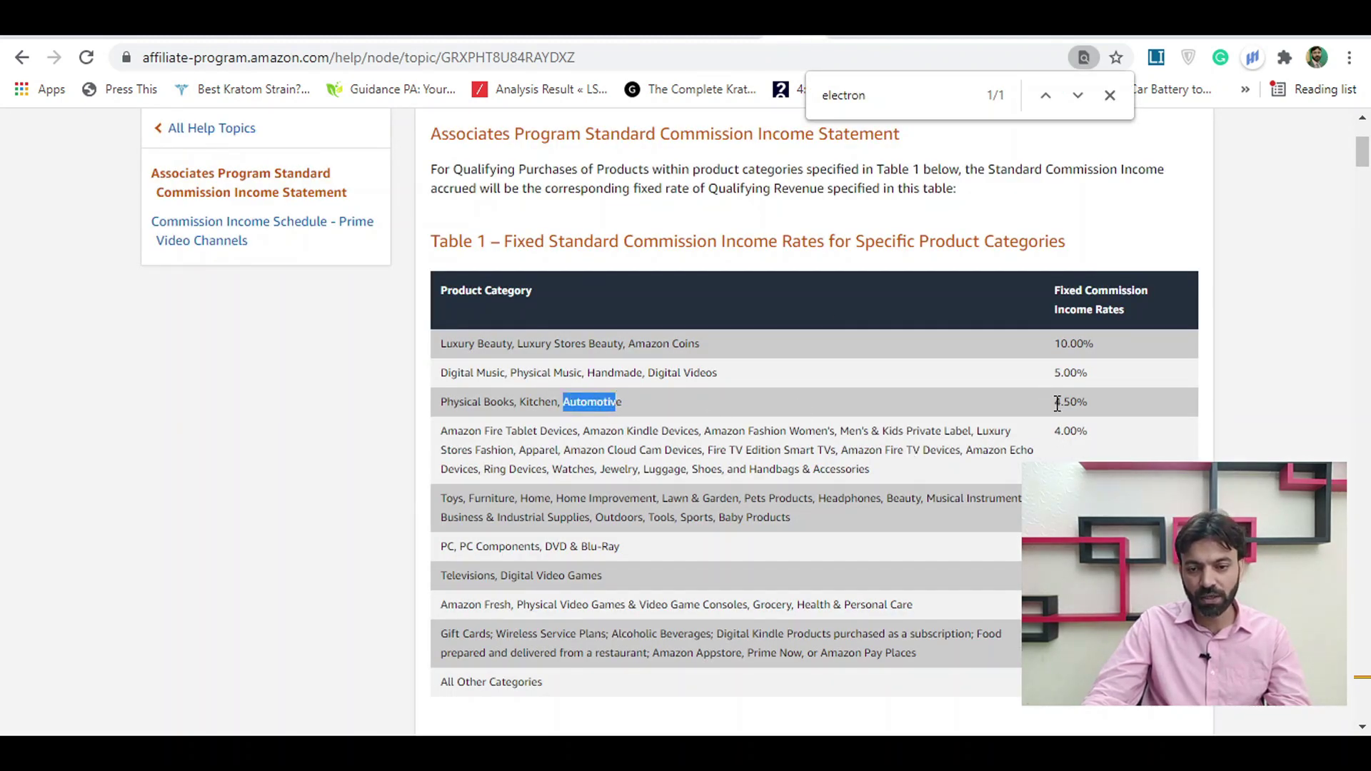
drag(1057, 403, 1086, 404)
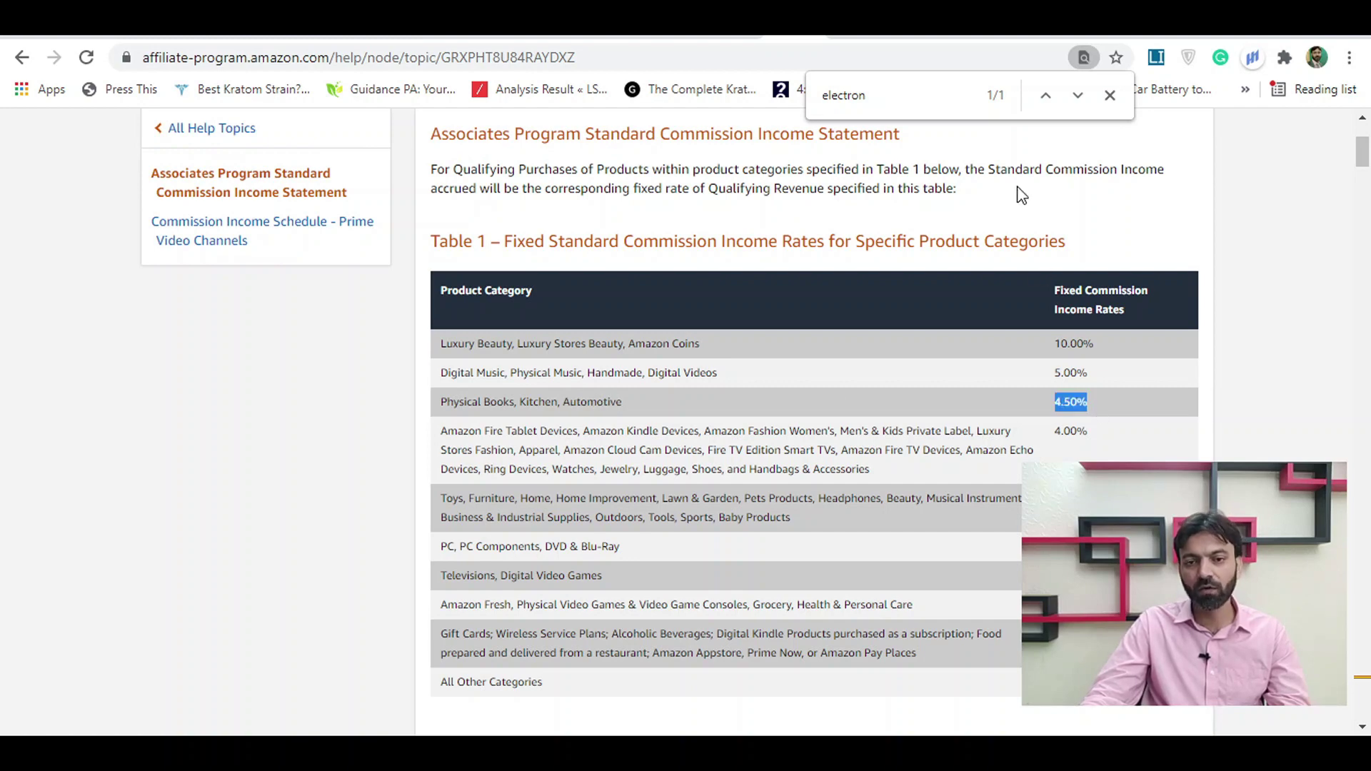
Return to the Niche Research spreadsheet and enter .045 as the commission rate for Winches in cell D2.
key(ctrl+Tab)
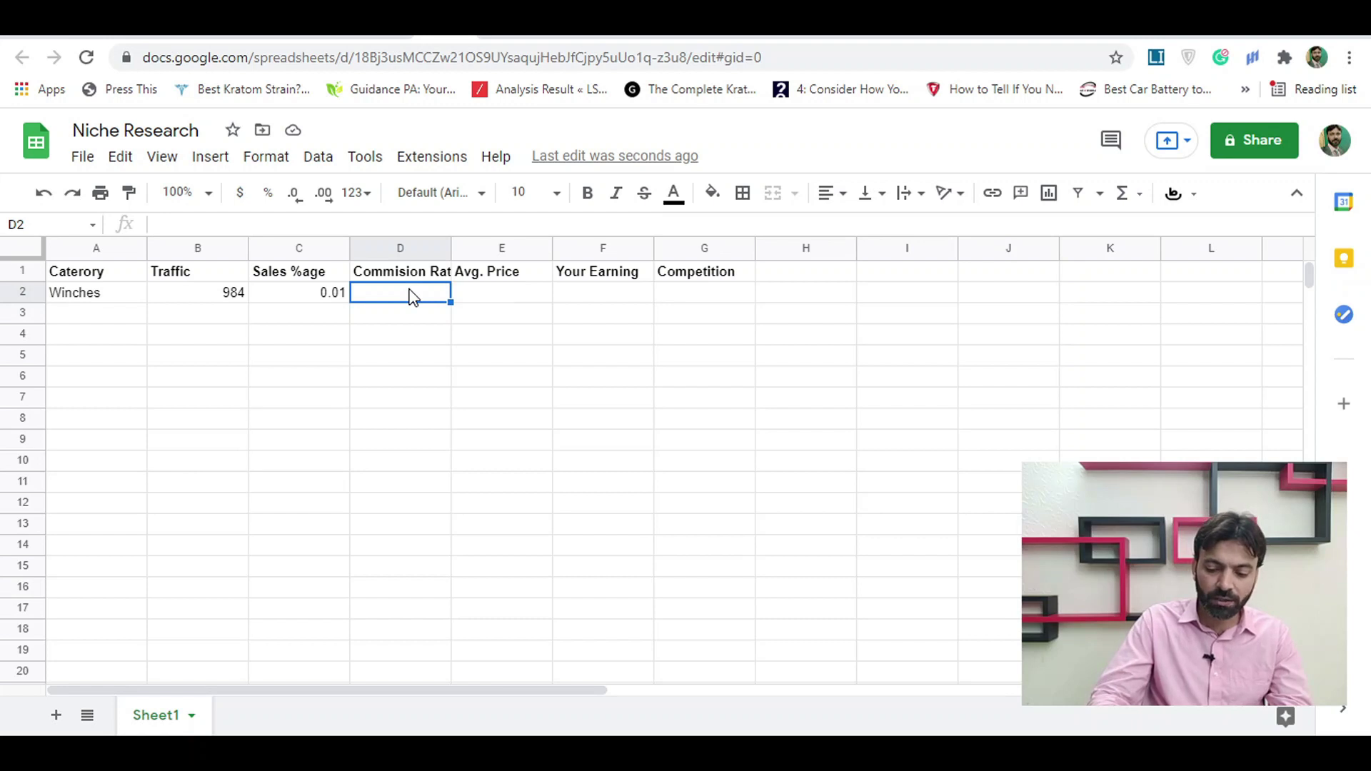
text(.045)
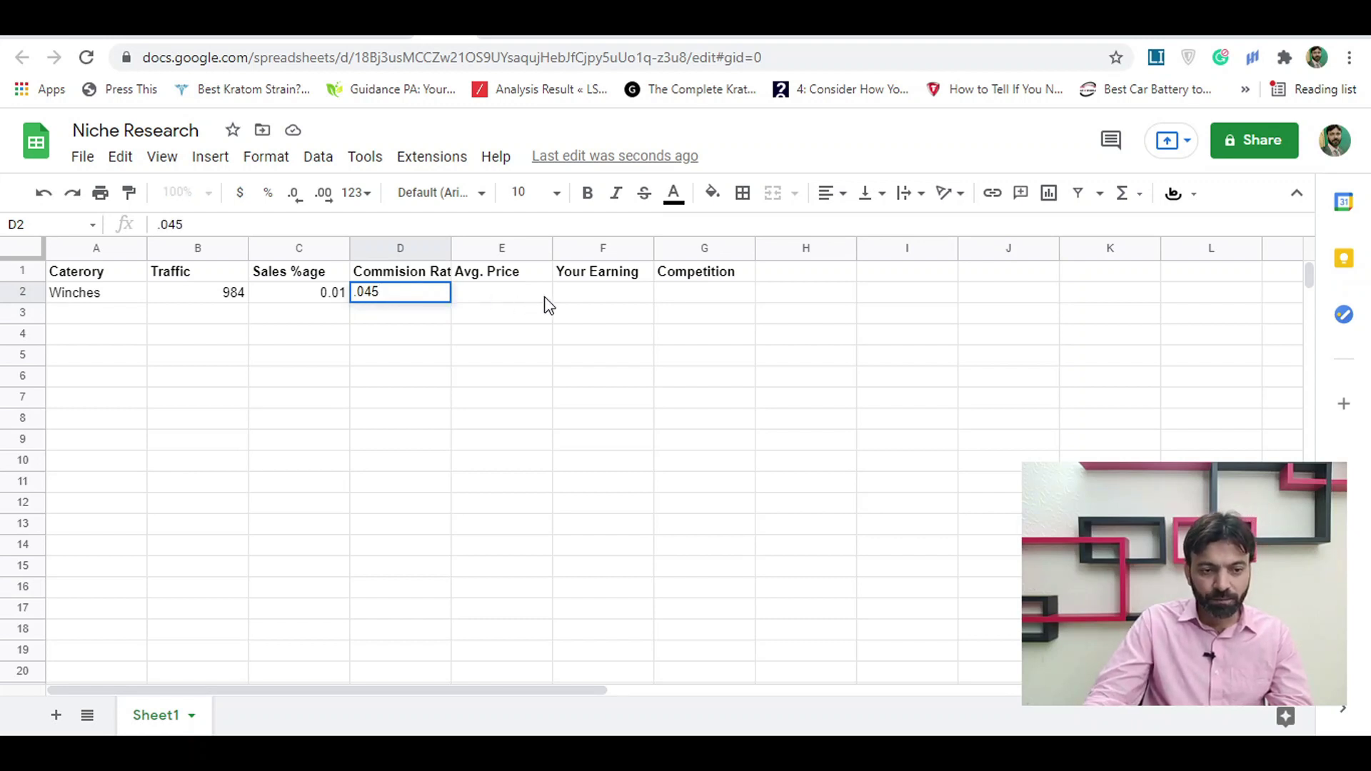
click(485, 300)
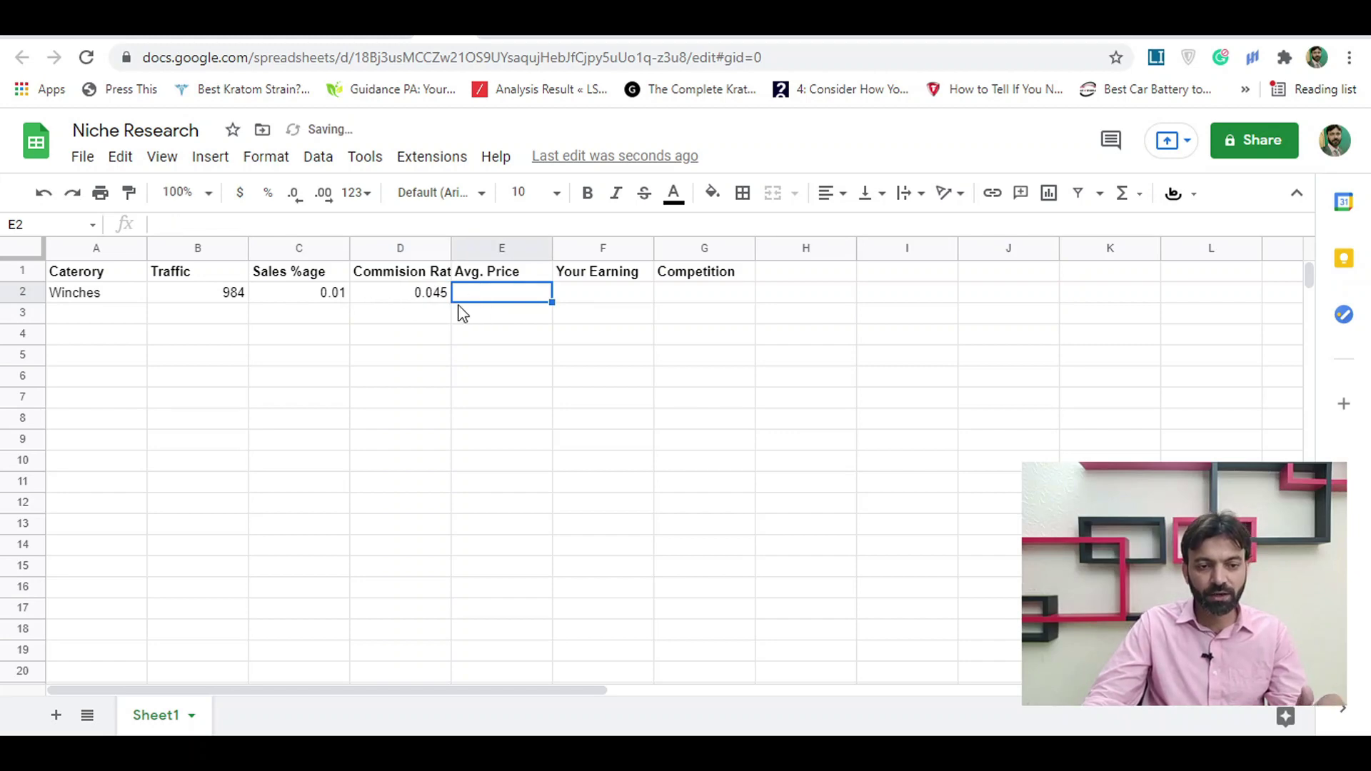
Switch to the Amazon search results for winches and examine the listed products' prices to judge a typical price.
click(910, 32)
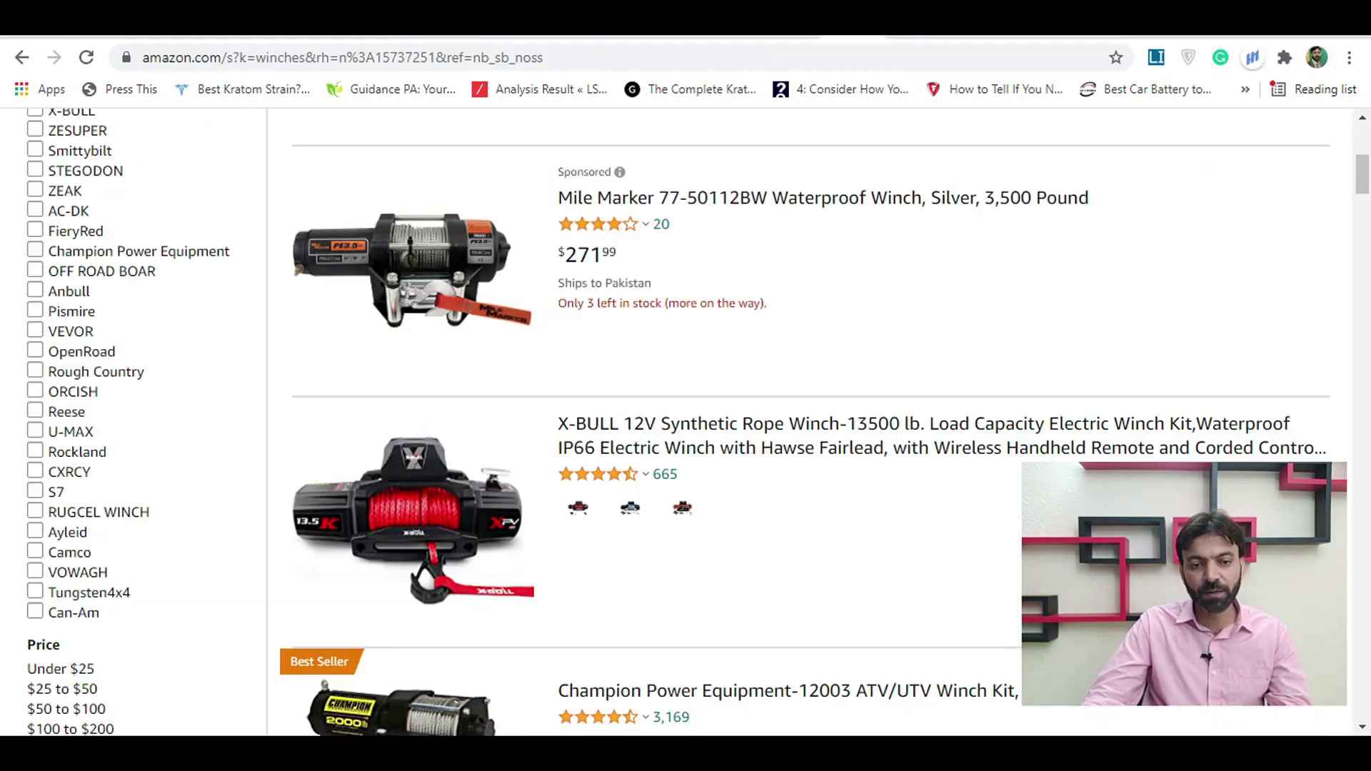
scroll(825, 425, up, 6)
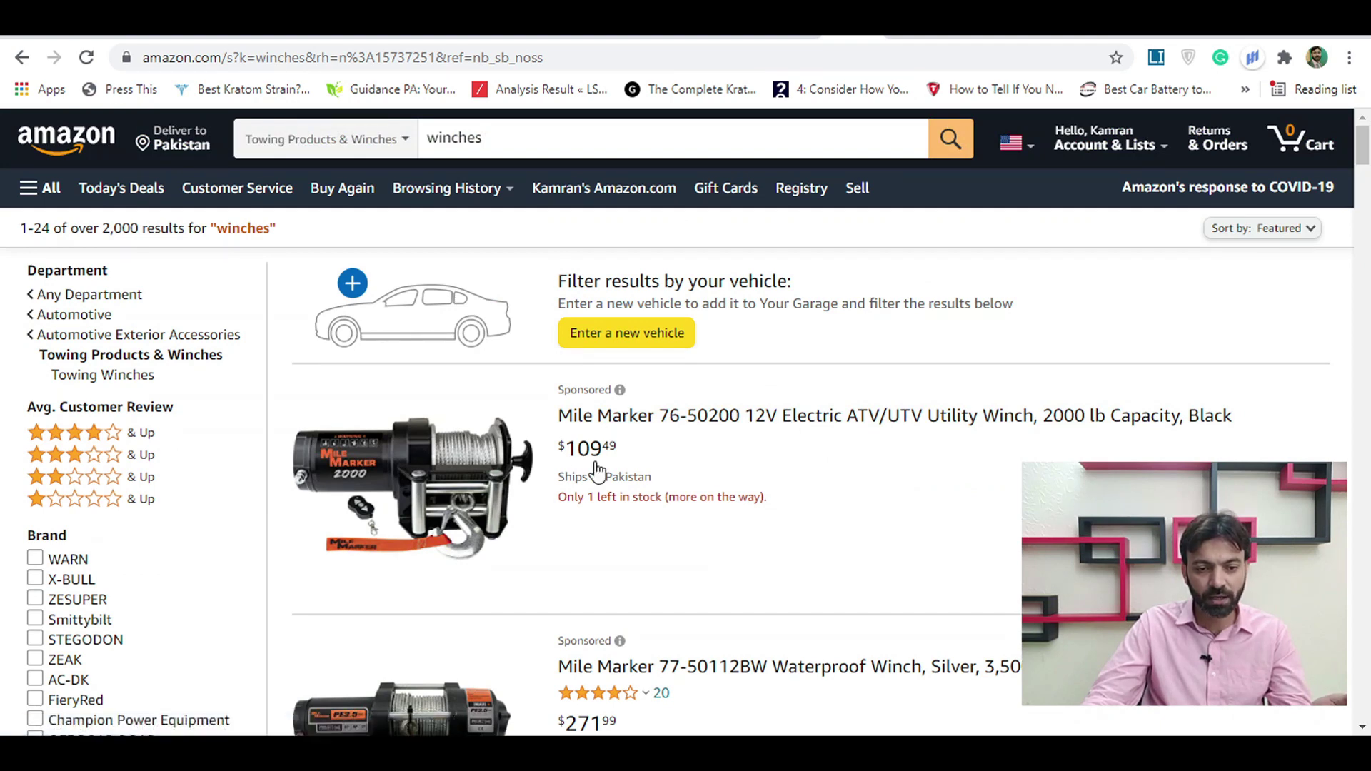
scroll(590, 503, down, 3)
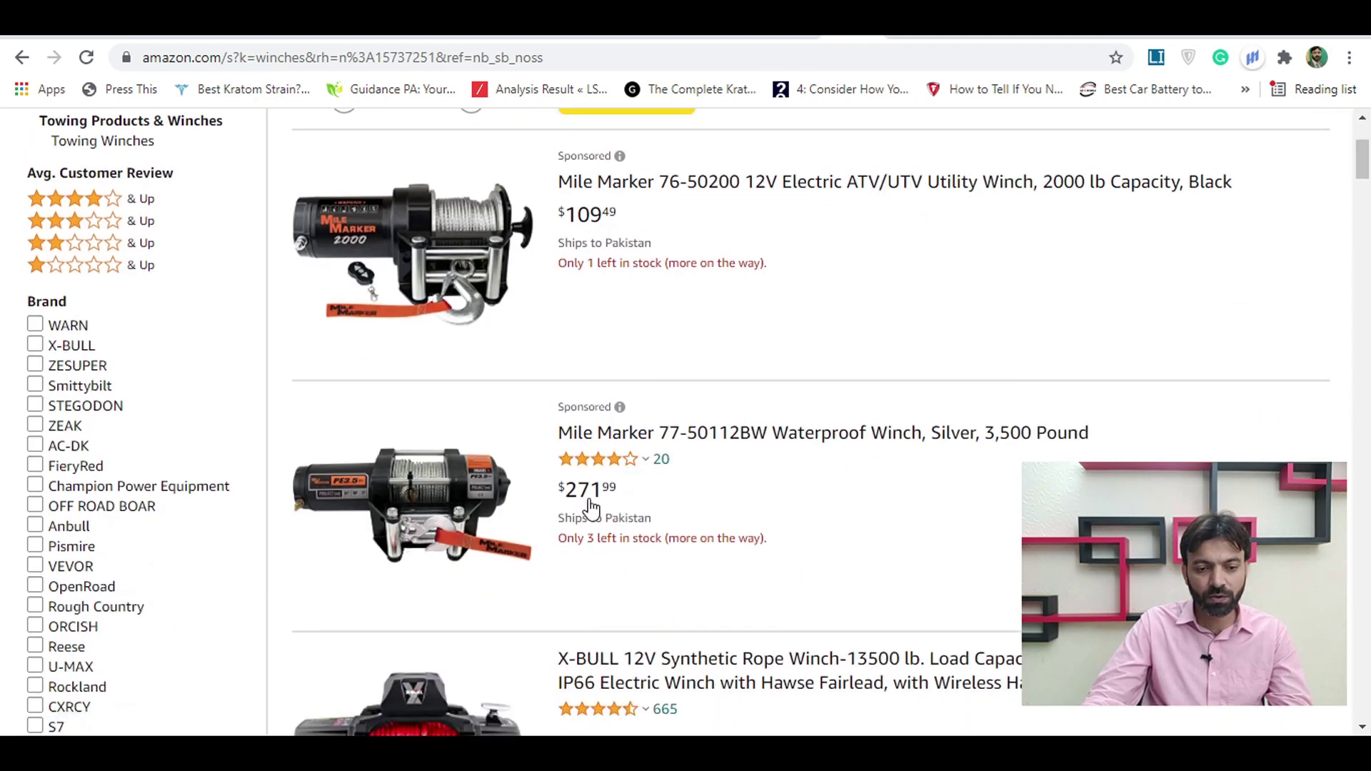
scroll(687, 500, down, 6)
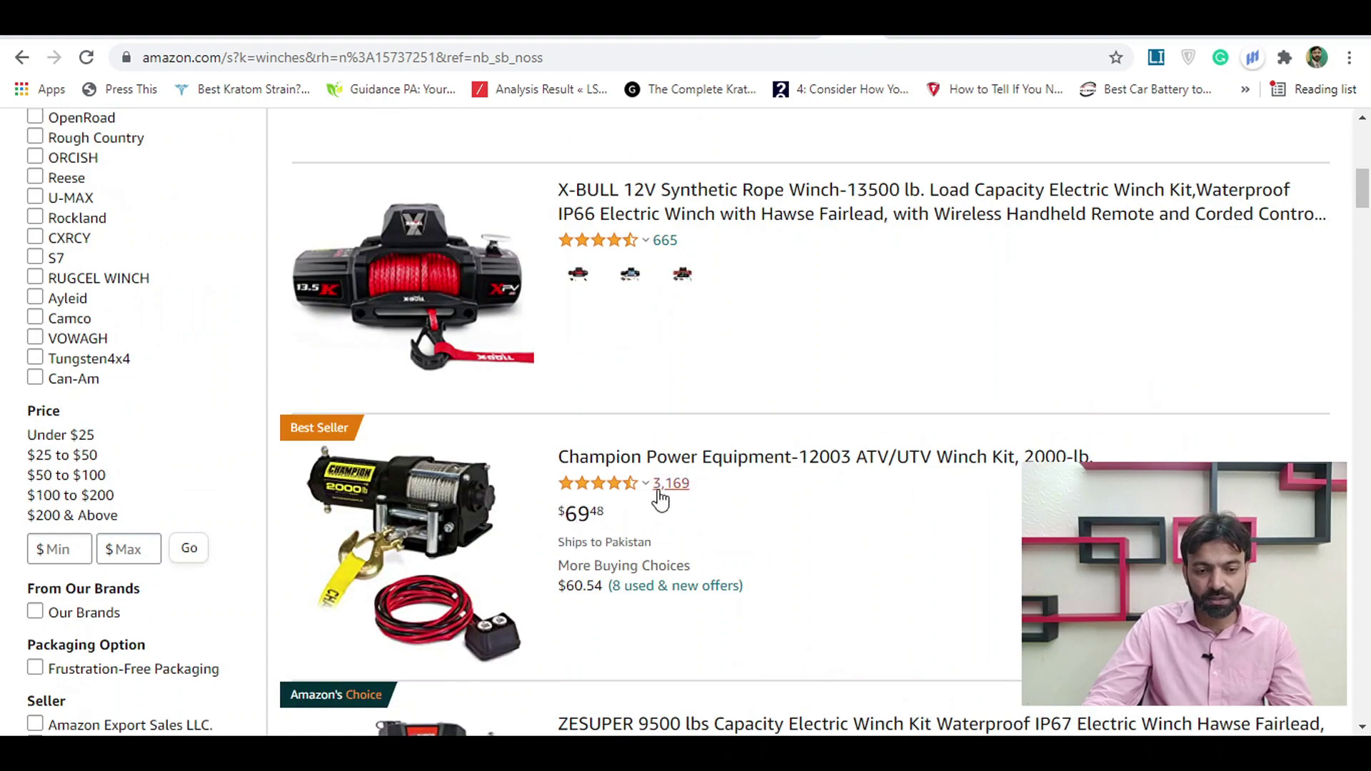
scroll(664, 484, down, 6)
scroll(624, 355, down, 6)
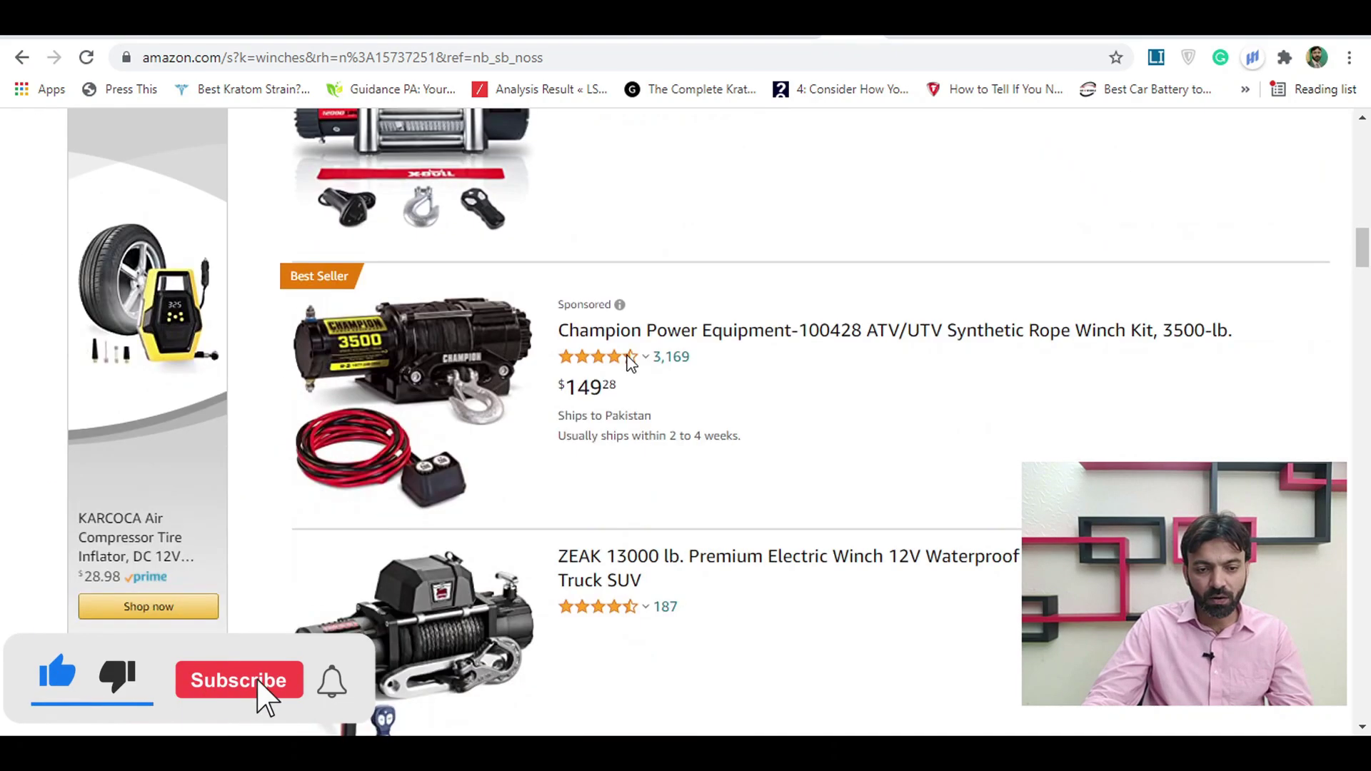
mouse_move(601, 396)
scroll(742, 413, down, 15)
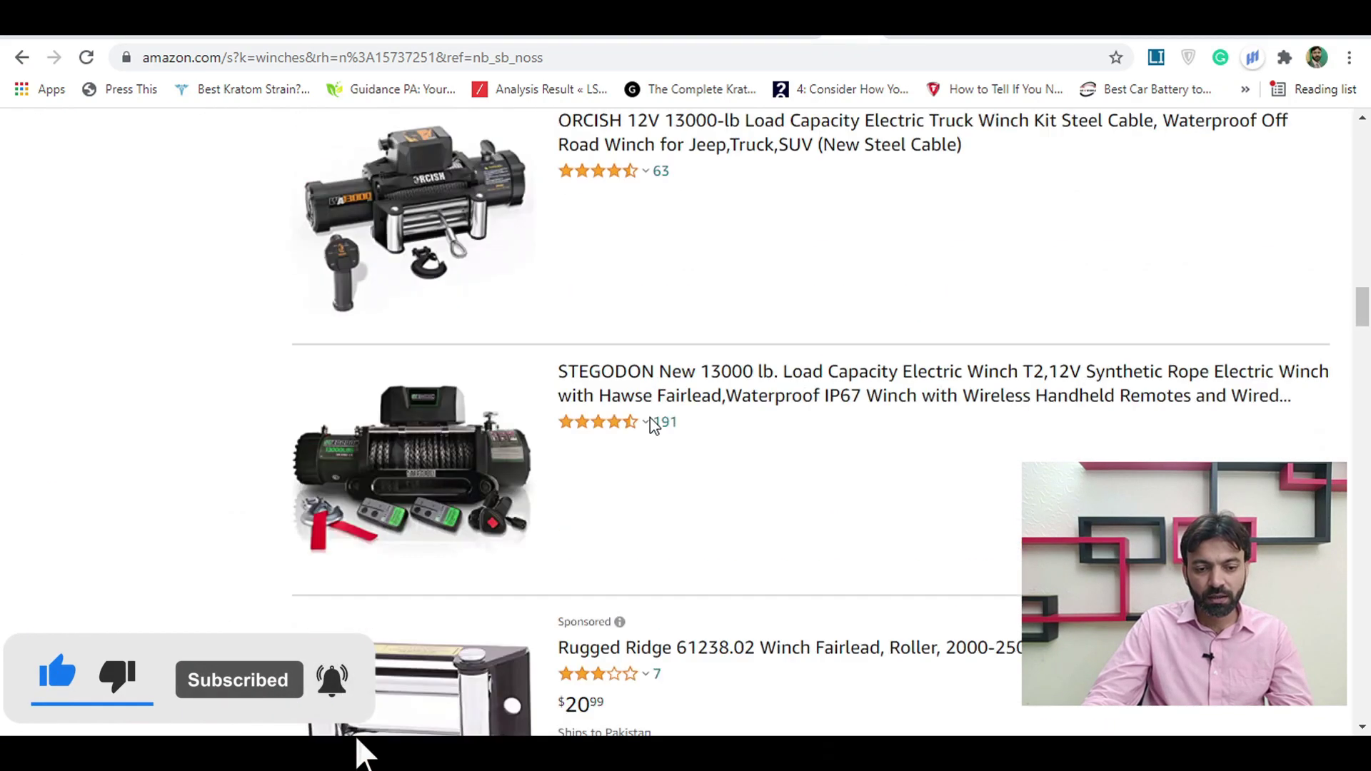
scroll(618, 459, down, 2)
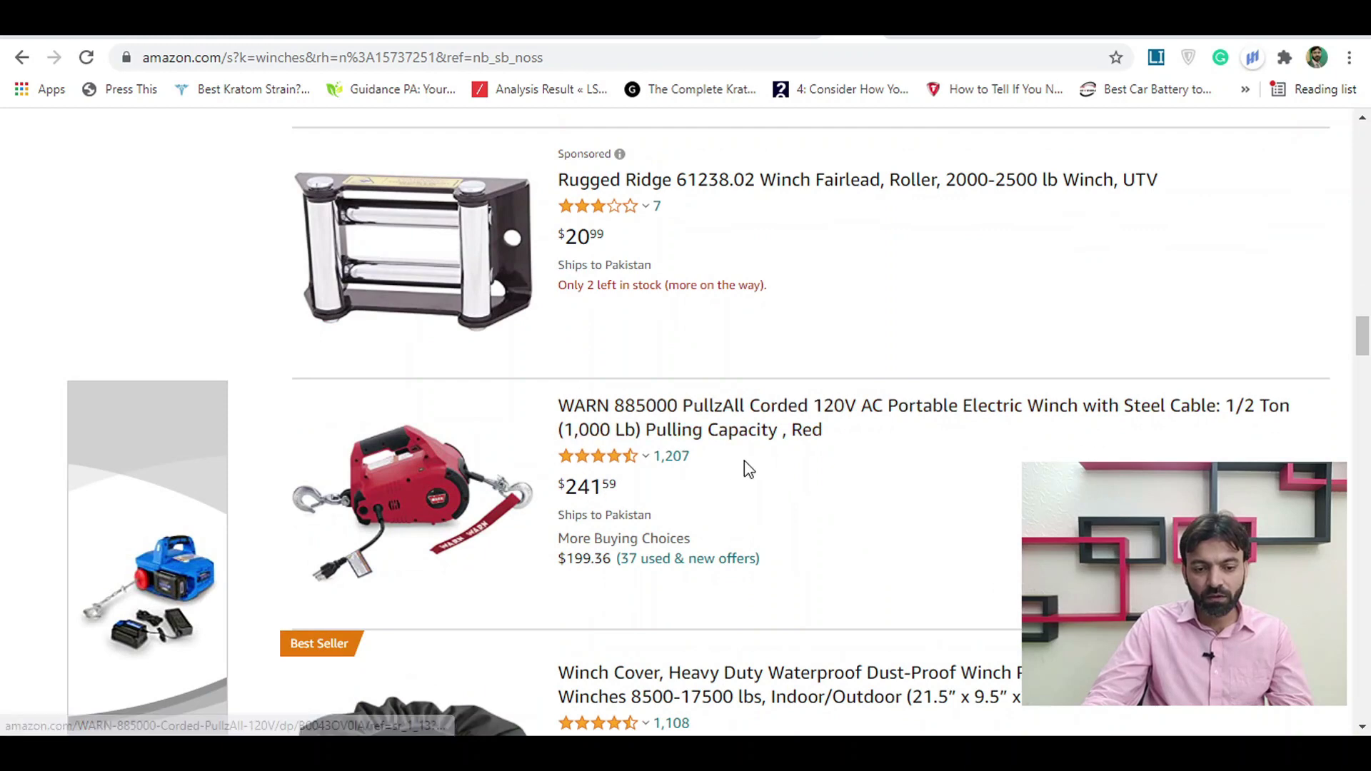
scroll(771, 458, up, 6)
scroll(798, 448, up, 3)
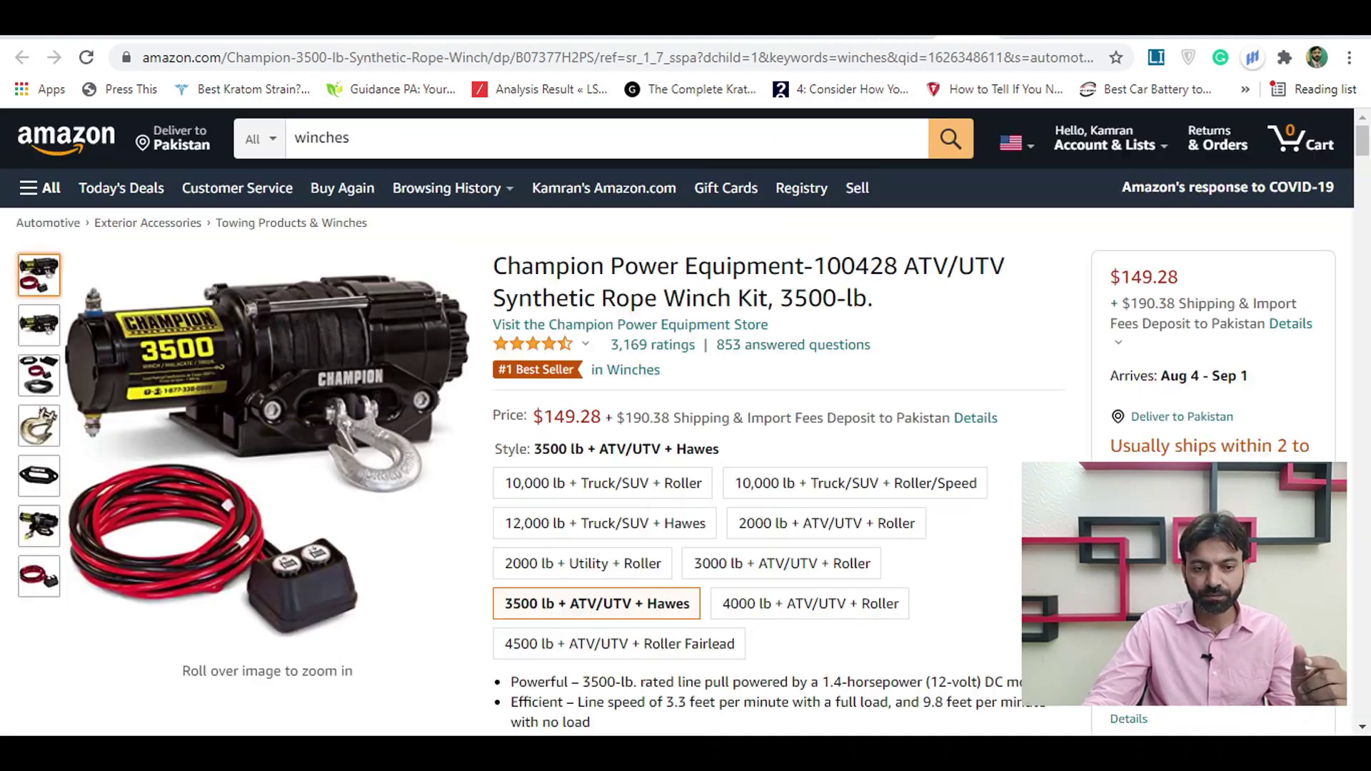
key(alt+Left)
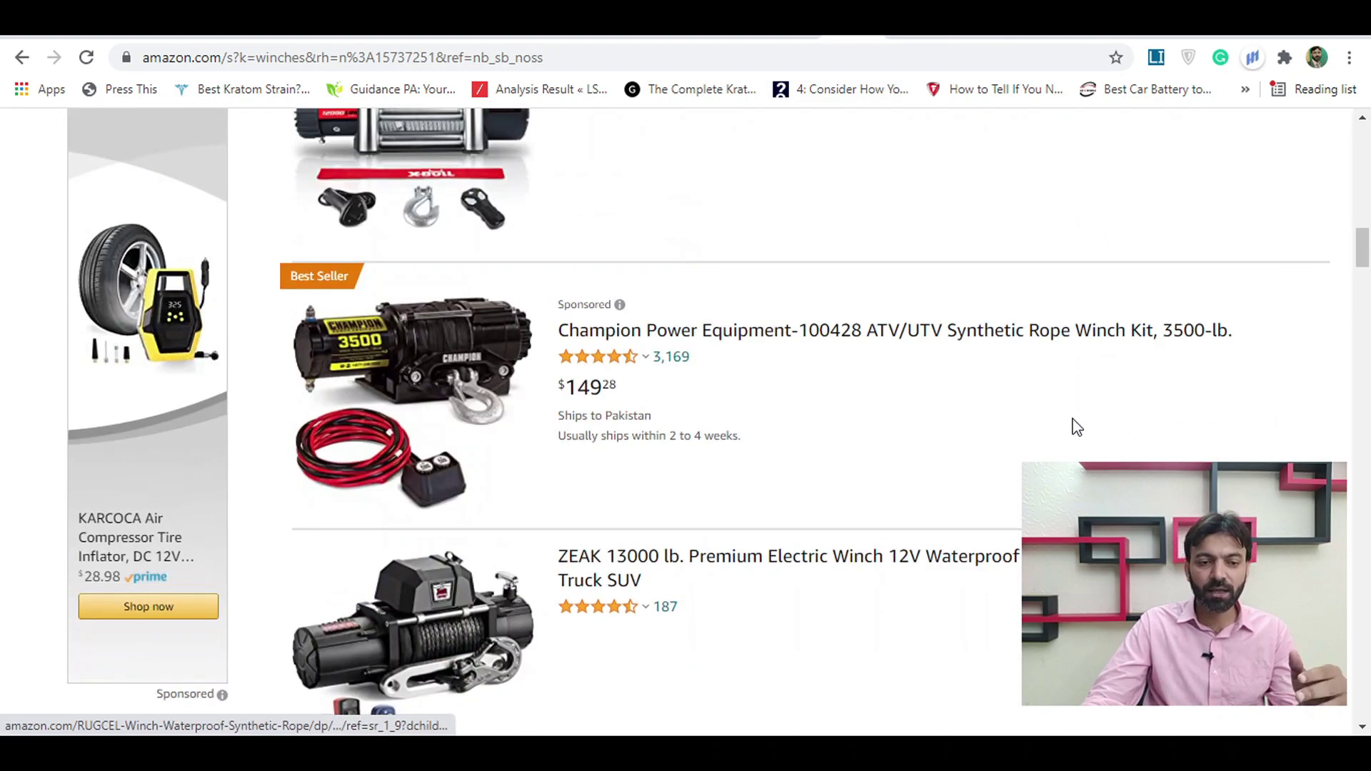
scroll(1075, 427, up, 3)
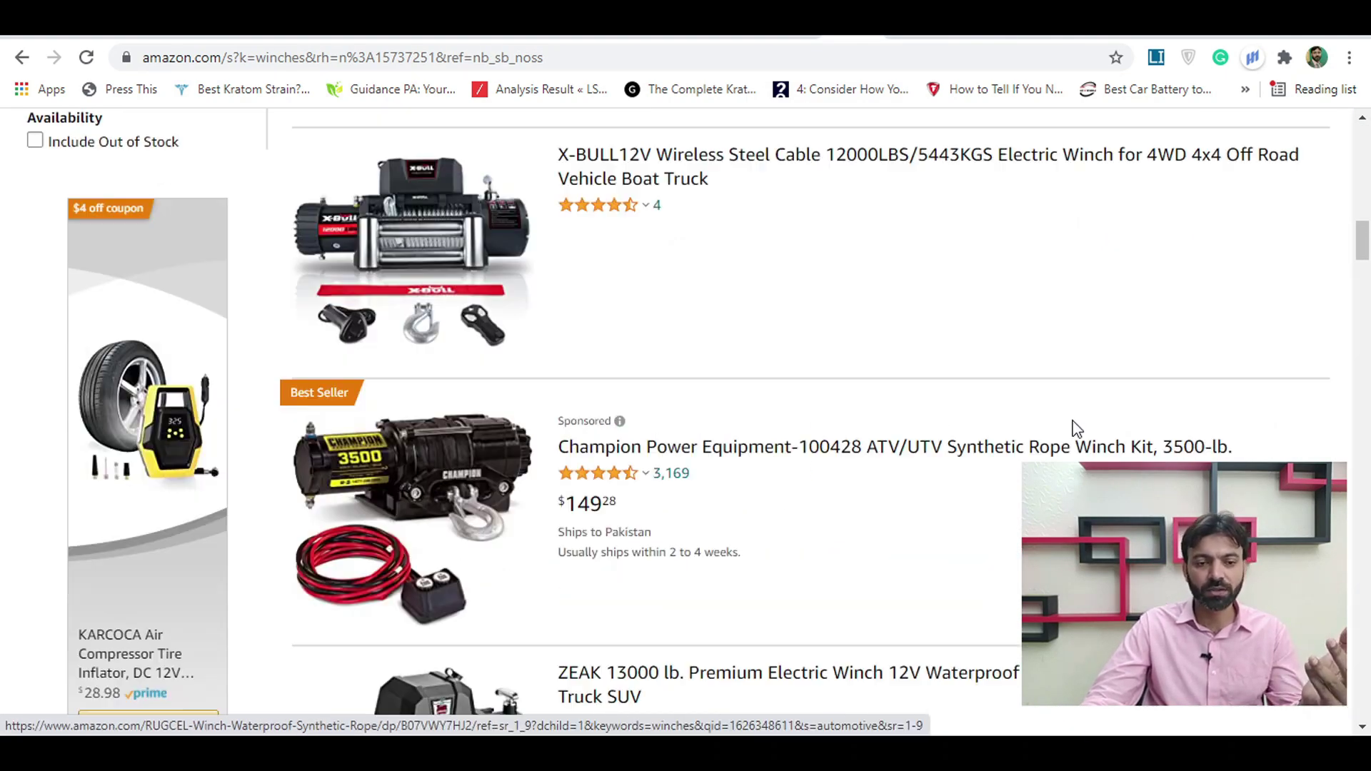
scroll(1072, 428, down, 3)
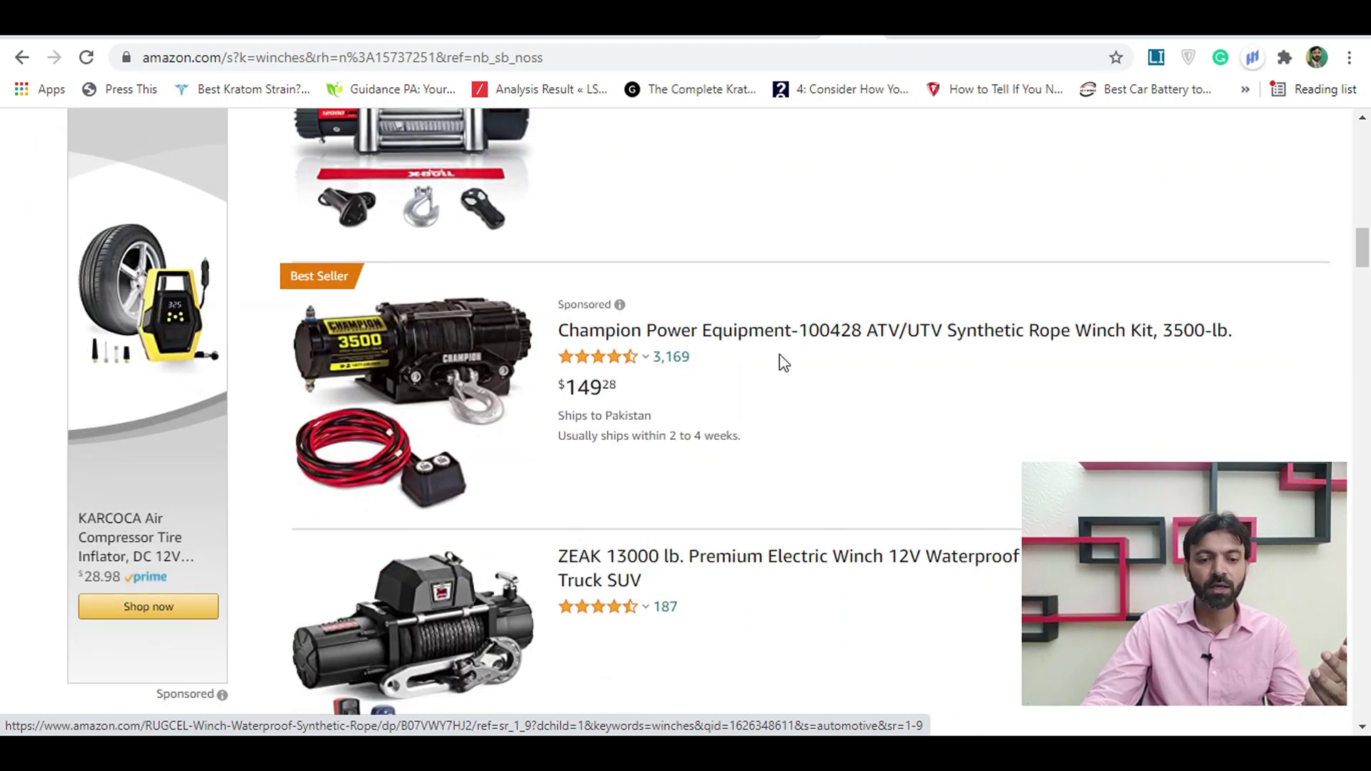
scroll(785, 364, up, 8)
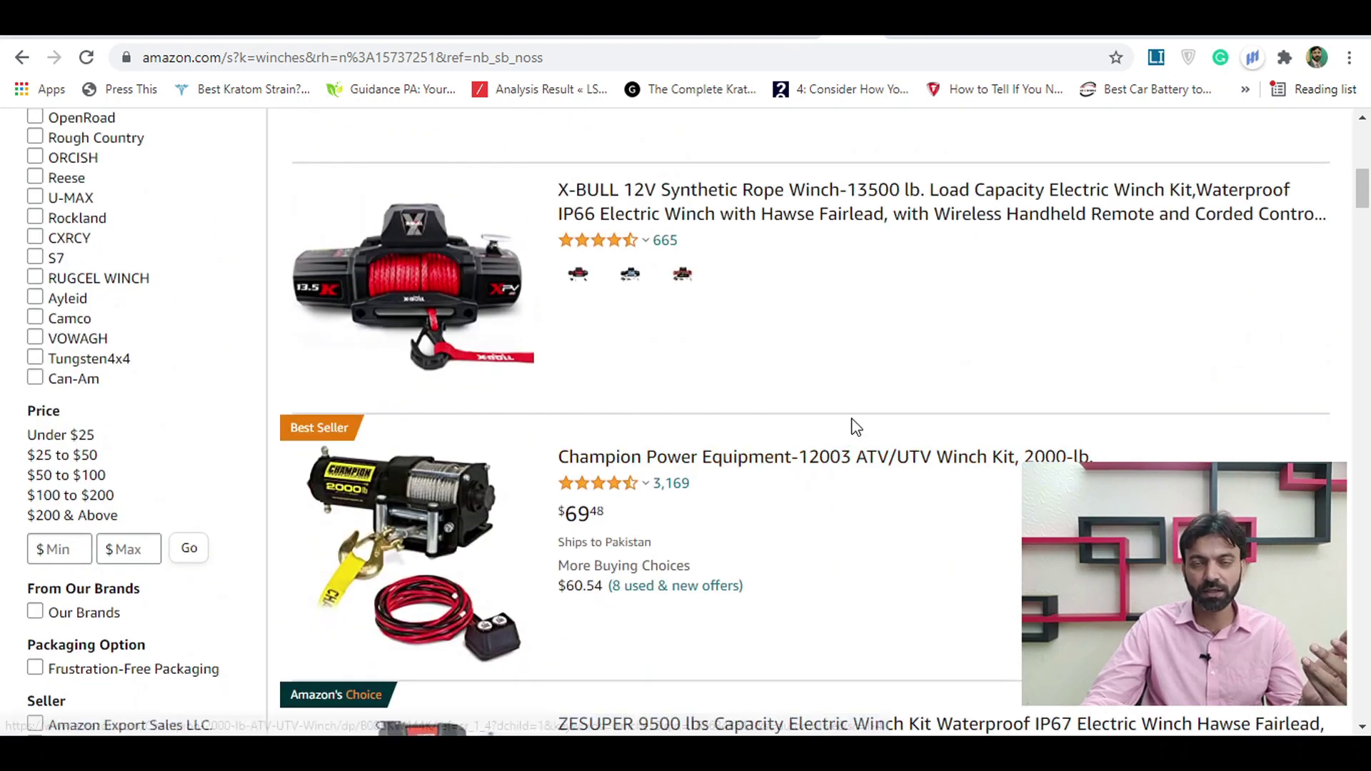
scroll(857, 429, down, 3)
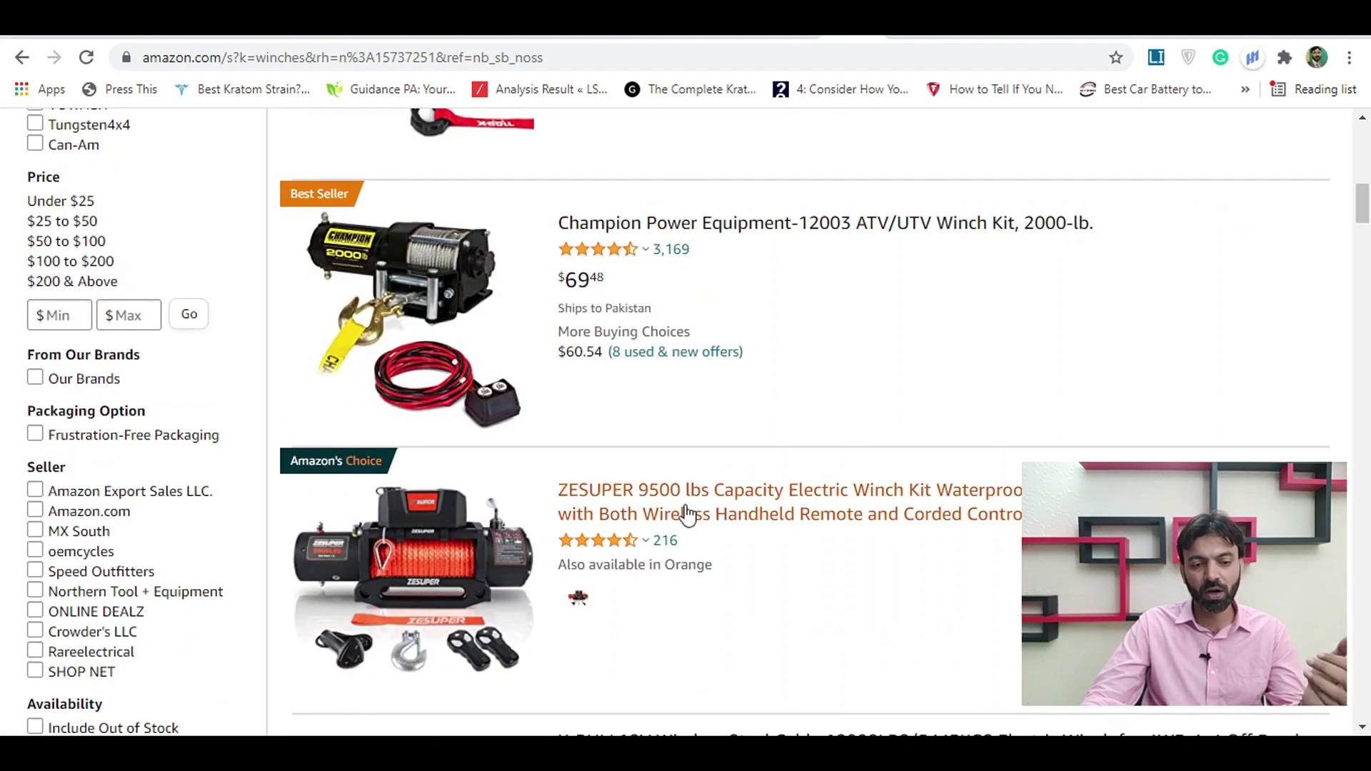
Return to the Niche Research spreadsheet and enter 150 as the average price for Winches in cell E2.
click(474, 101)
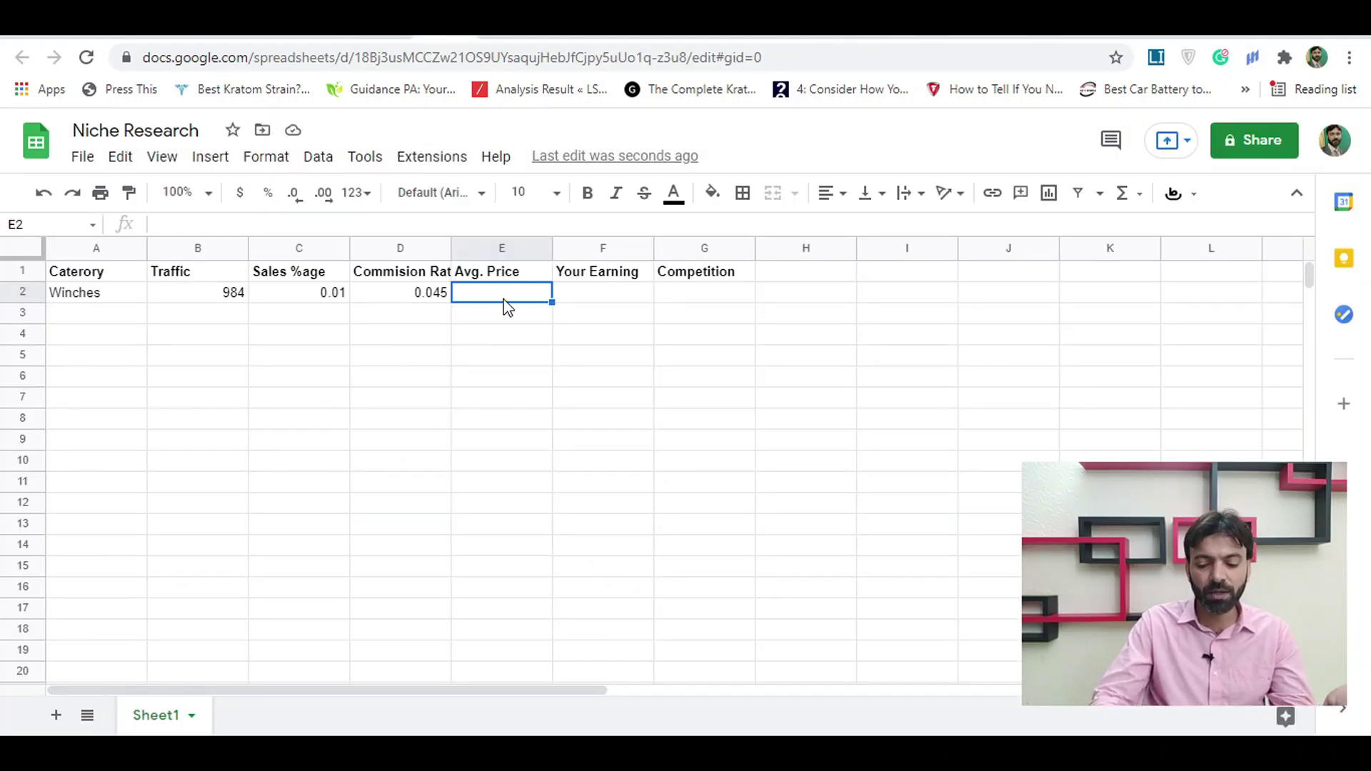
text(1)
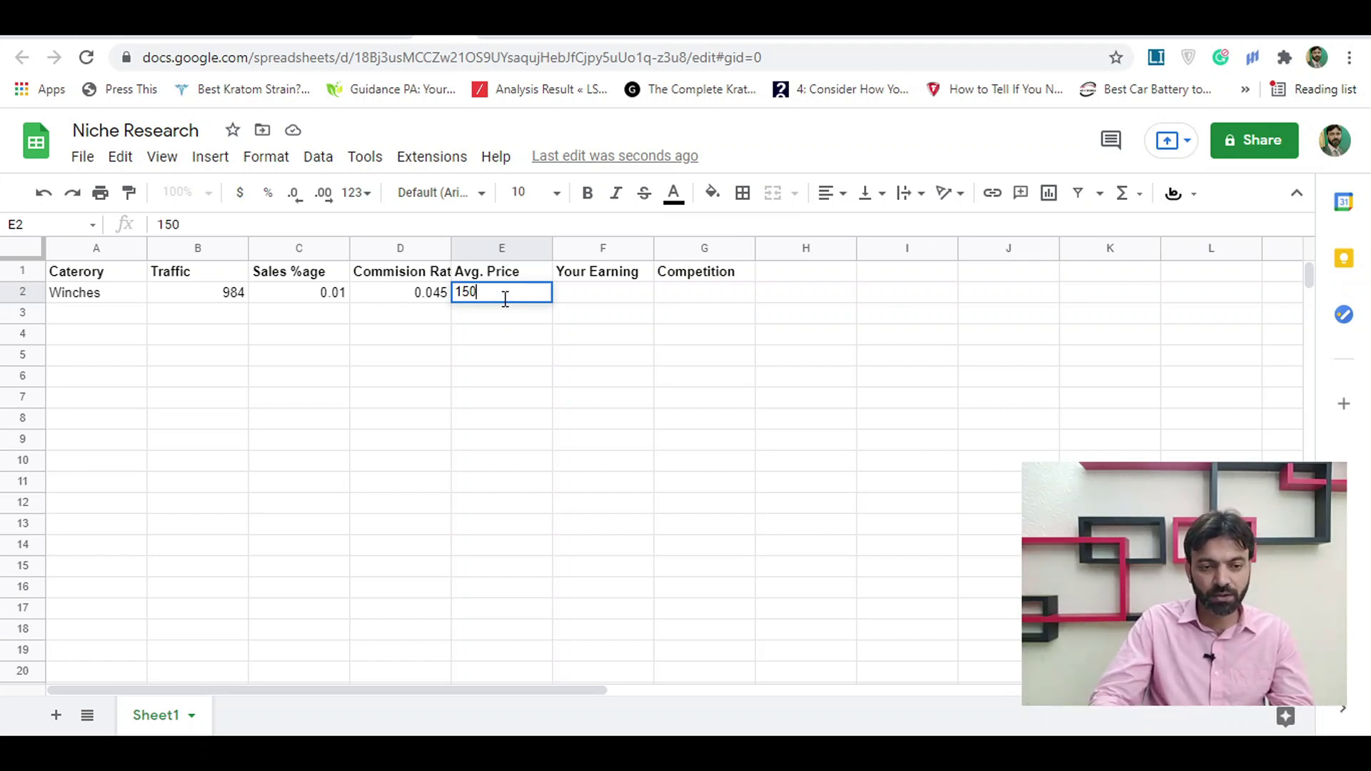
text(50)
key(Tab)
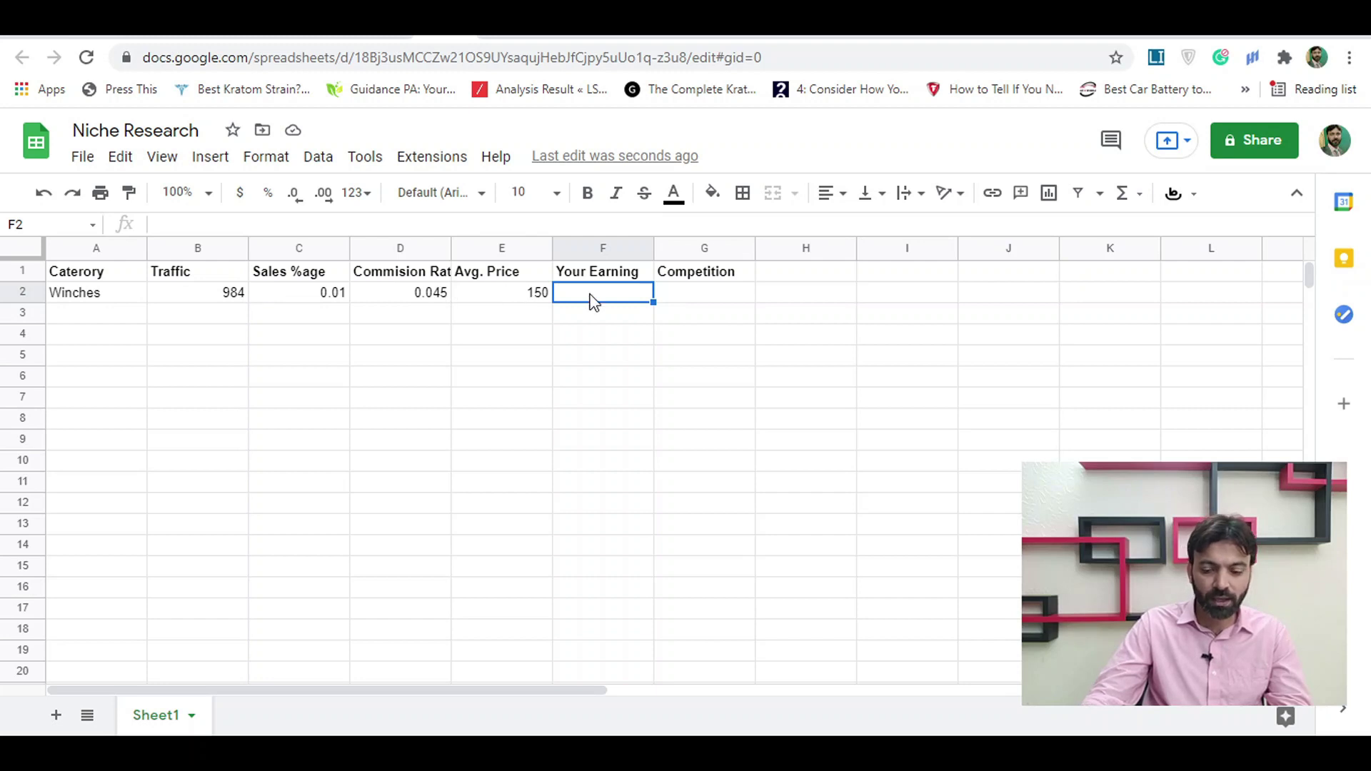
Calculate Your Earning for Winches in cell F2 with the formula =B2*C2*D2*E2.
text(=)
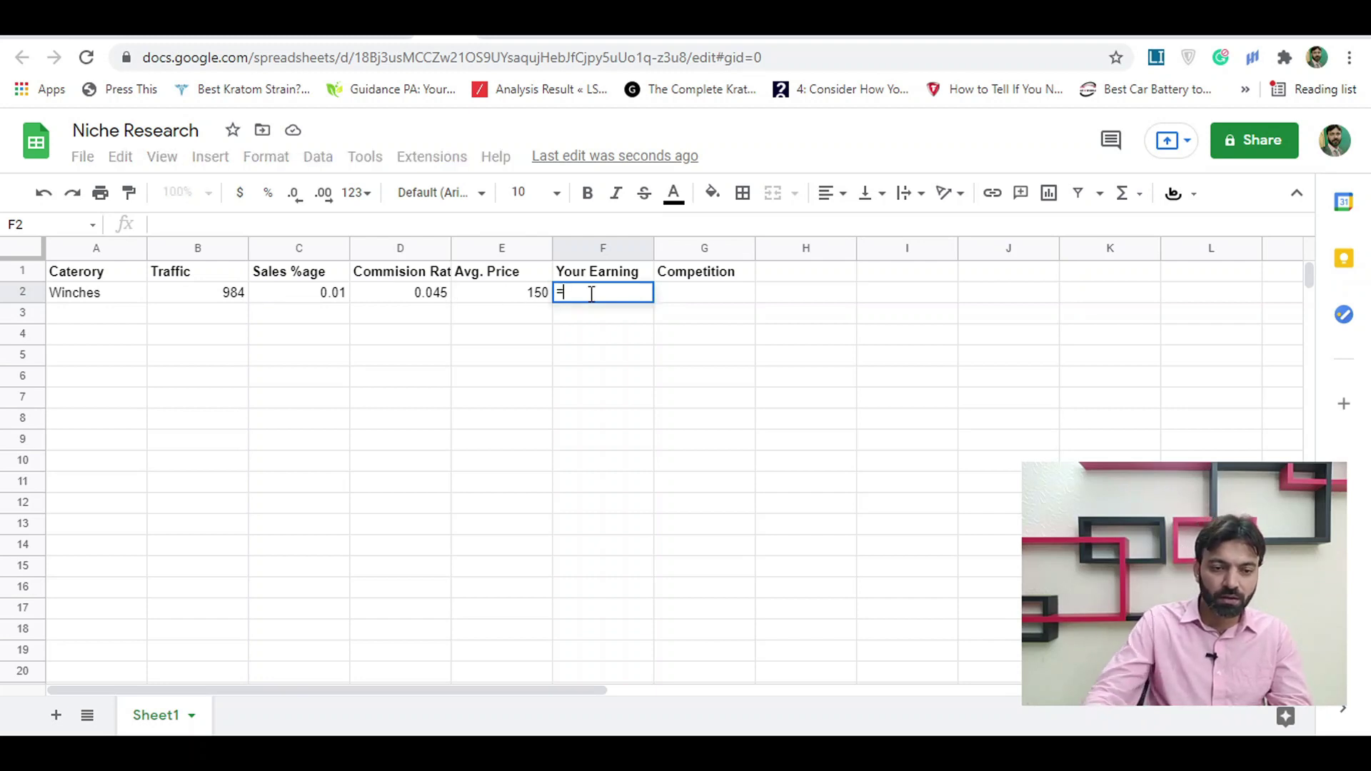
click(234, 304)
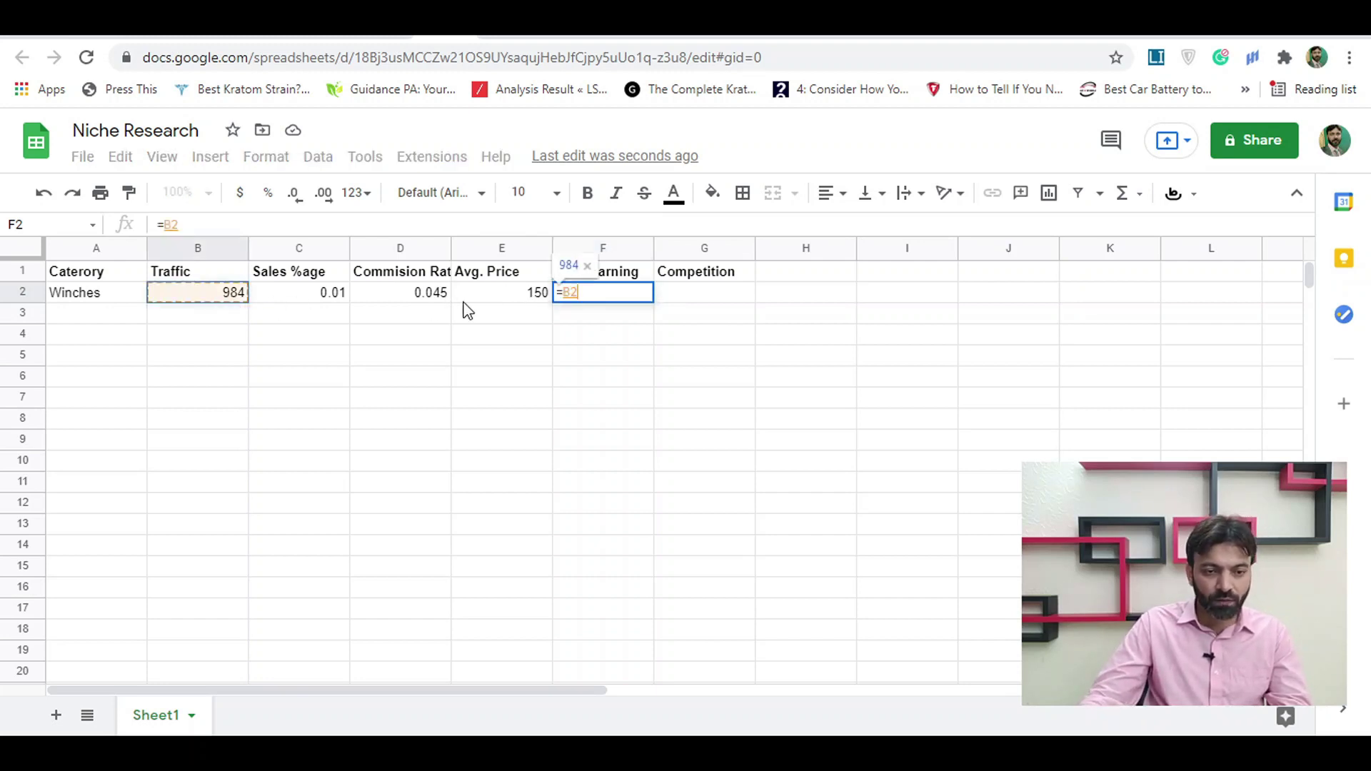
text(*)
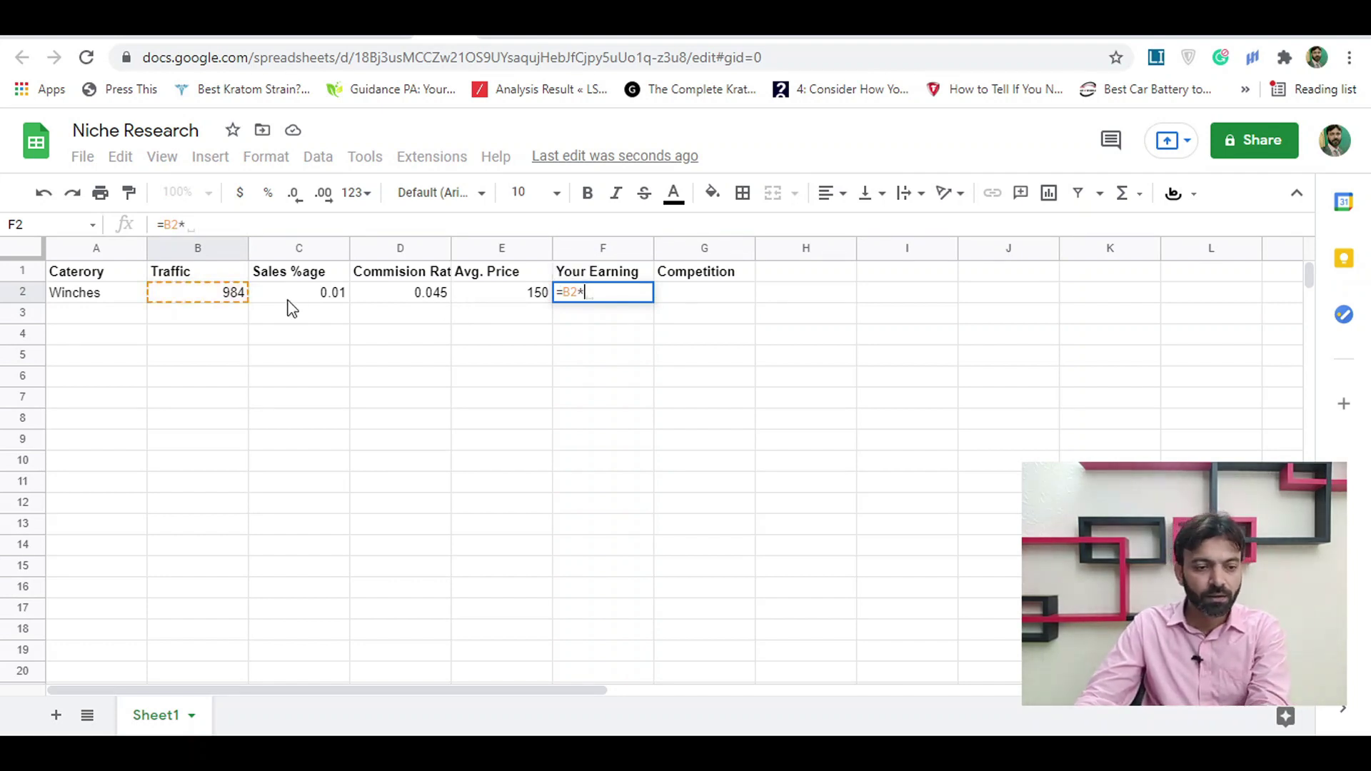
click(305, 298)
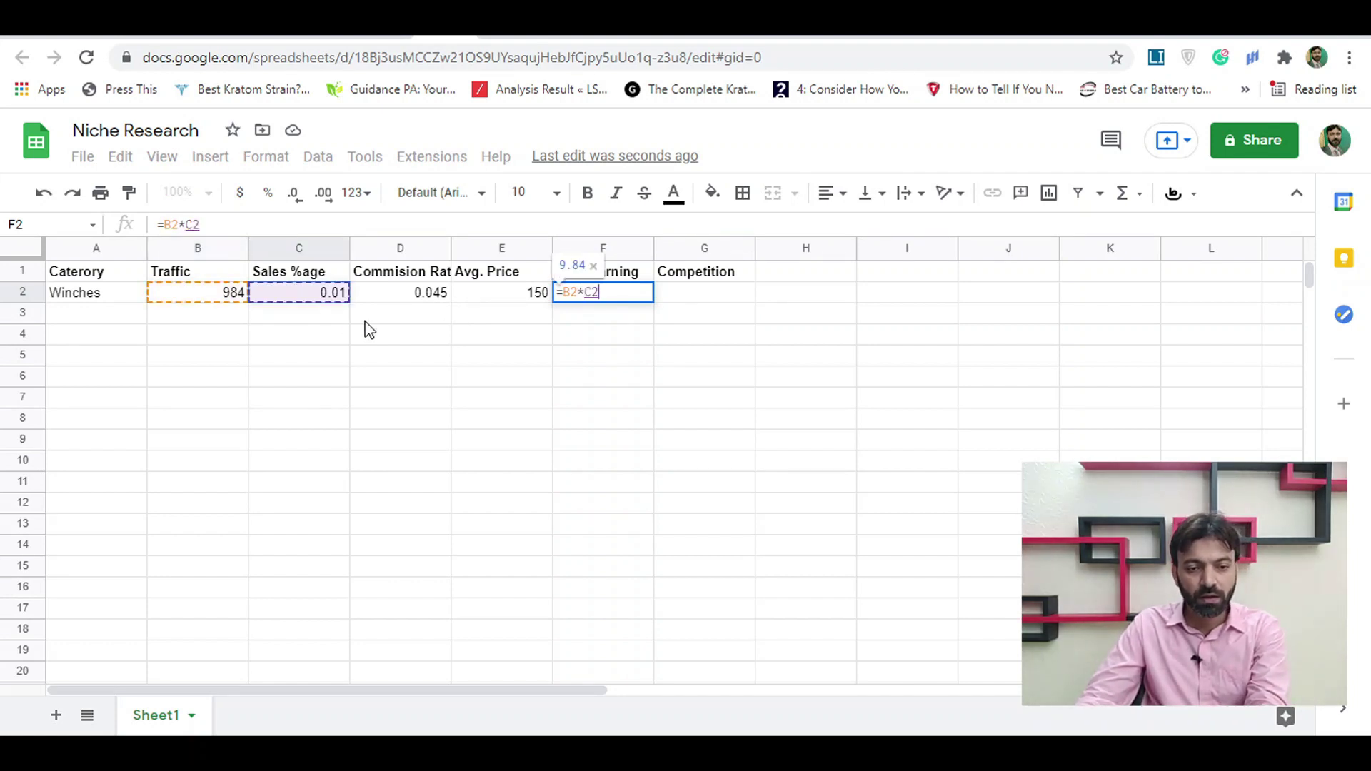
text(*)
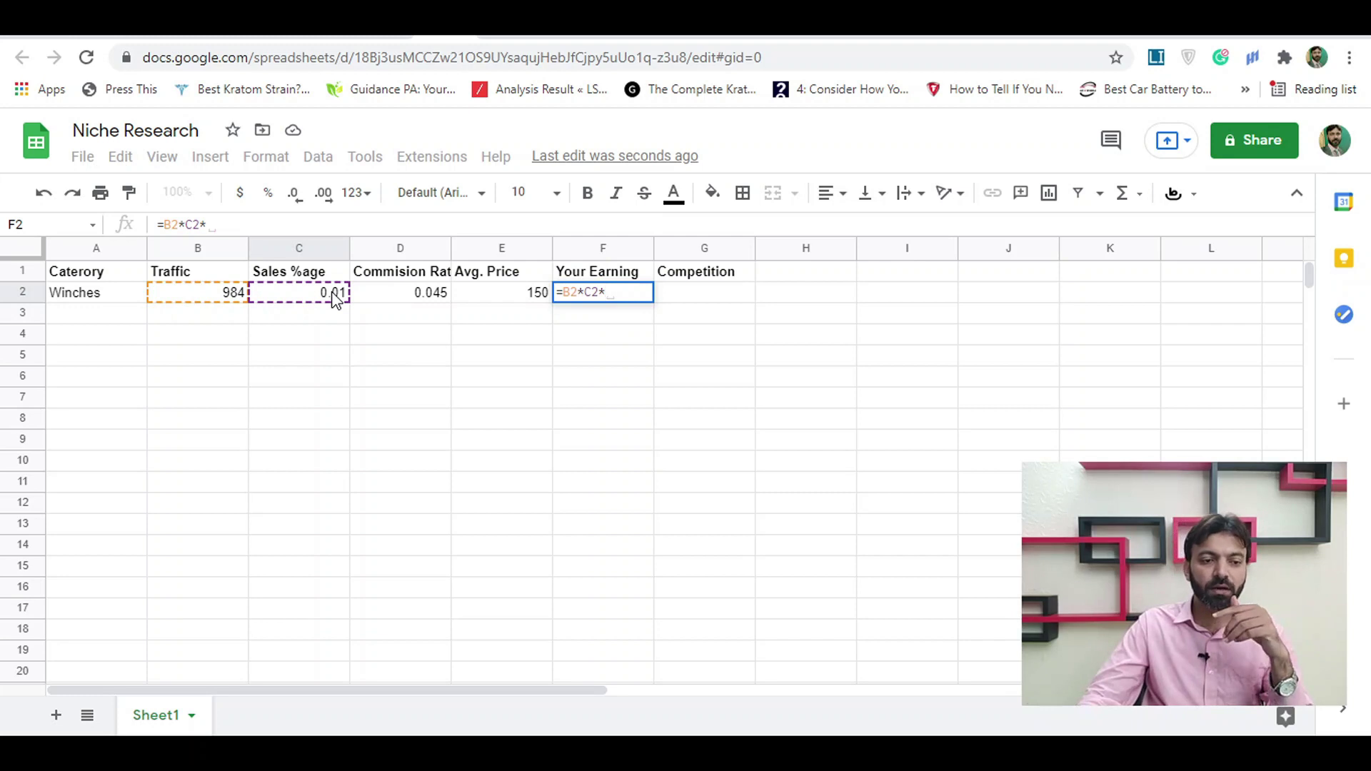
click(426, 301)
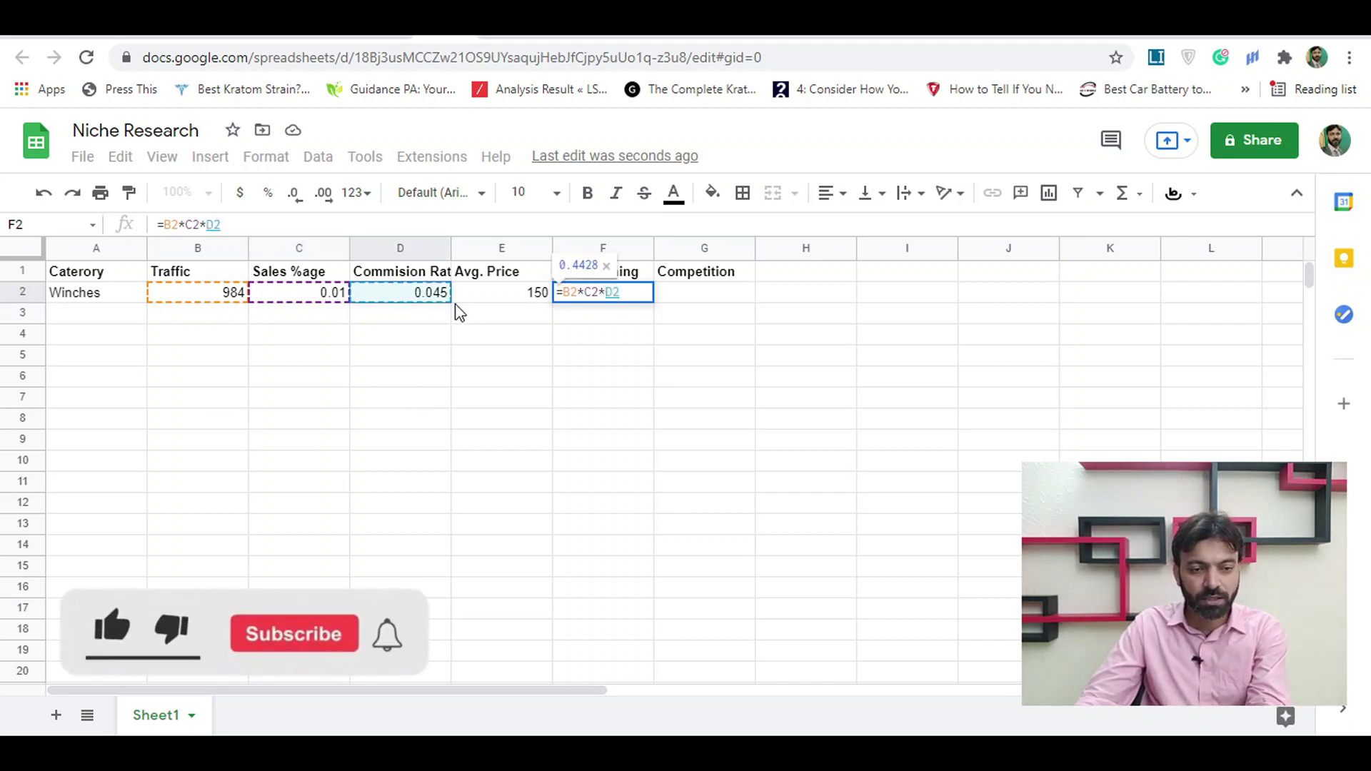
text(*)
click(503, 297)
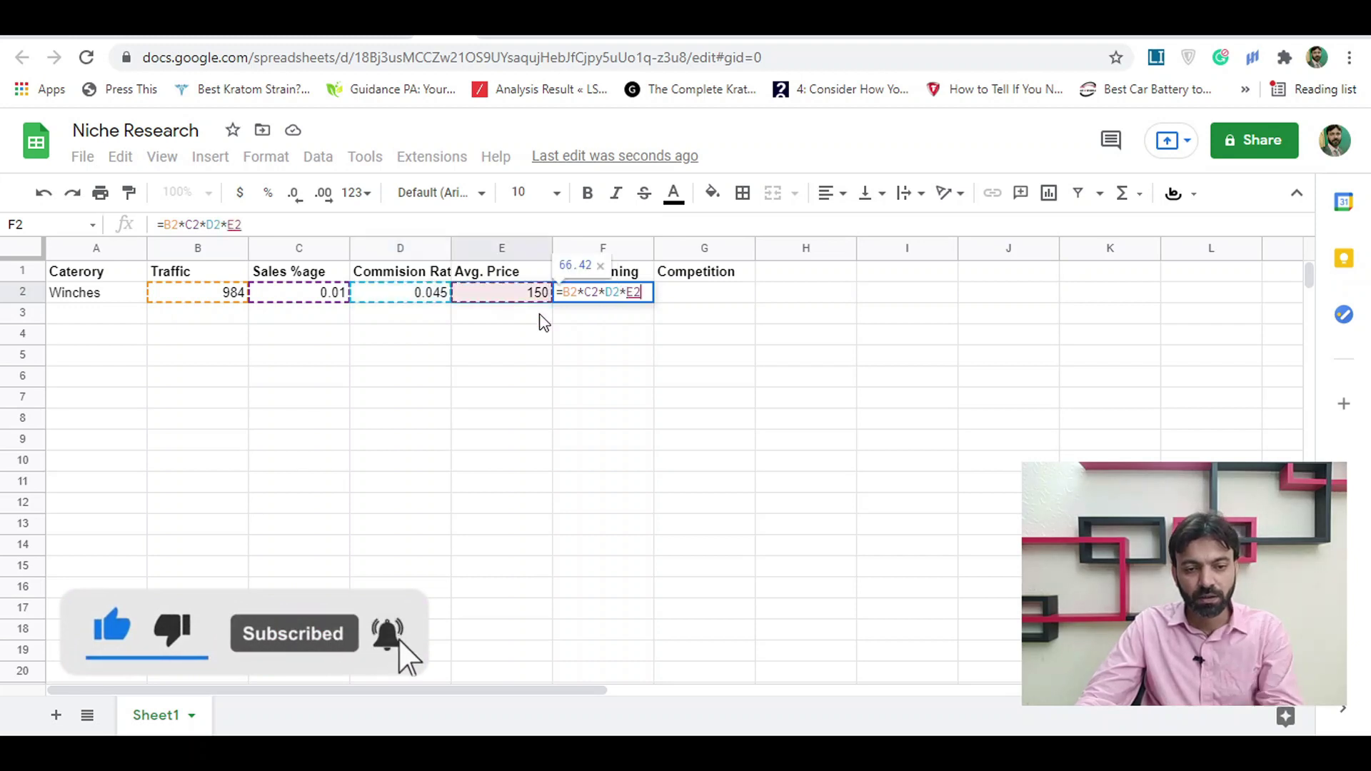
key(Return)
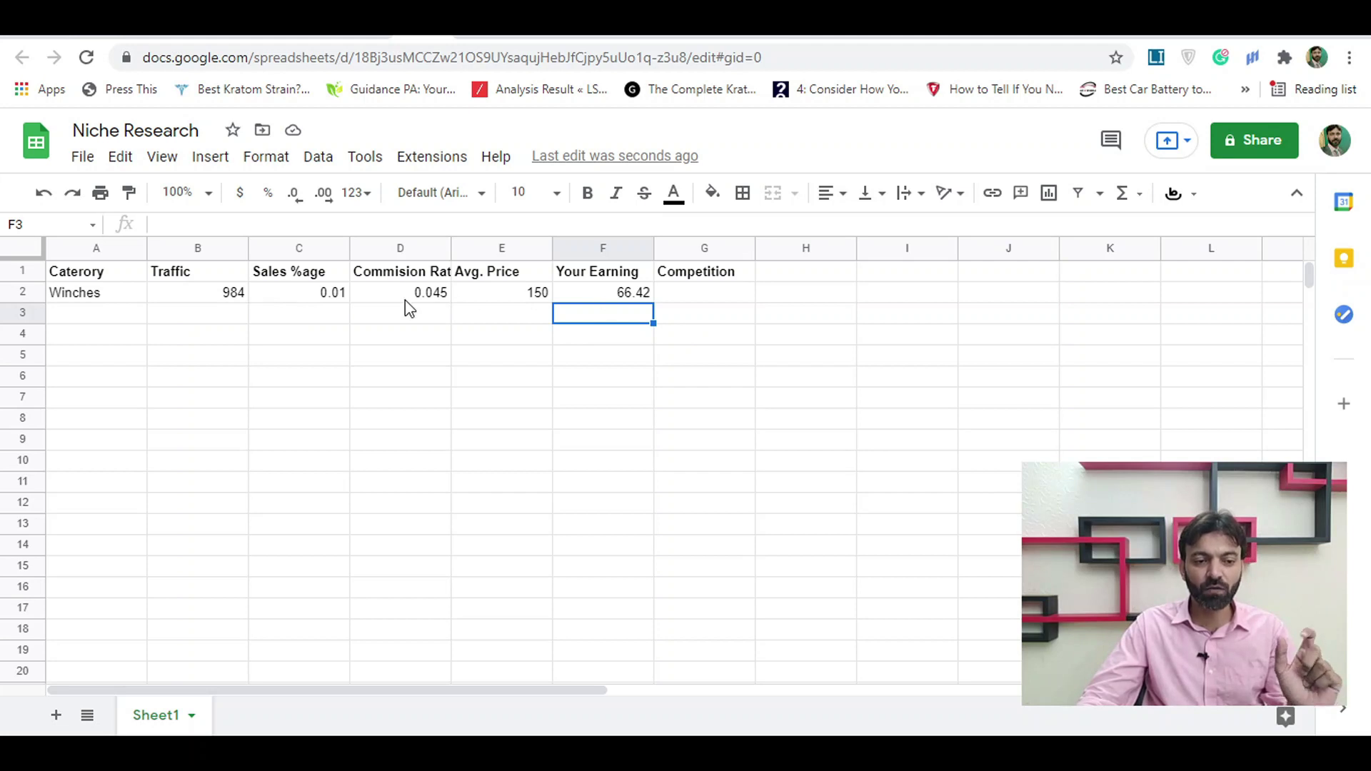
Review the Google results for "best winches for jeeps" and check the "7 Best Winches for Jeep JL" page's backlinks in Ubersuggest.
key(ctrl+Tab)
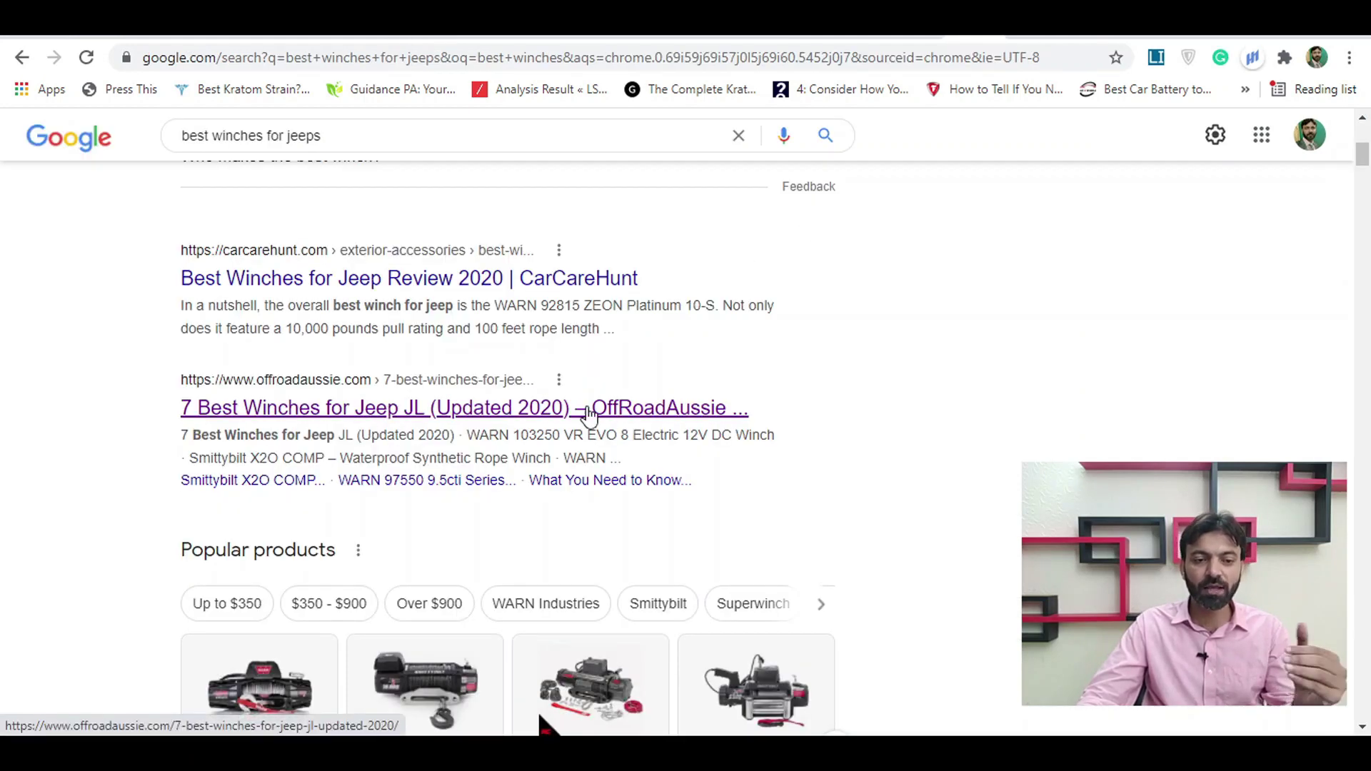
scroll(629, 400, up, 6)
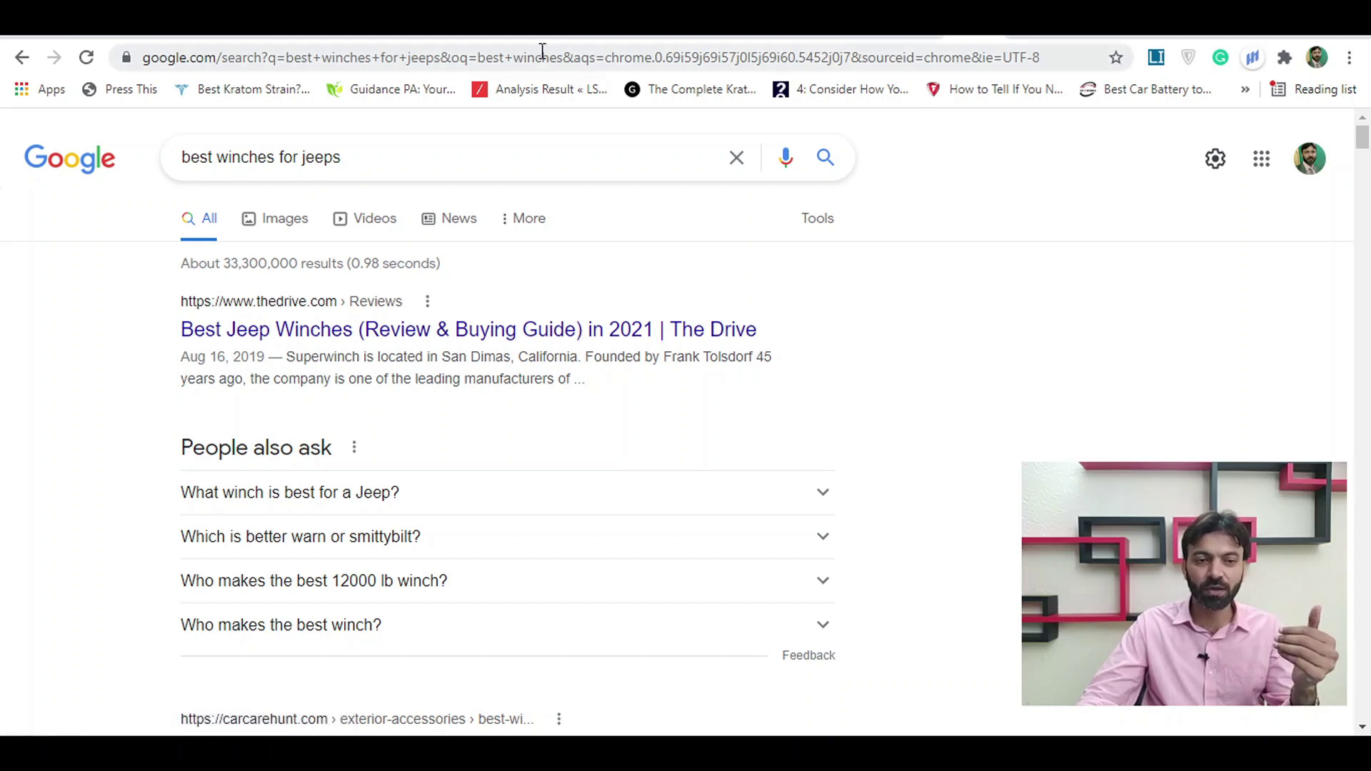
key(ctrl+Tab)
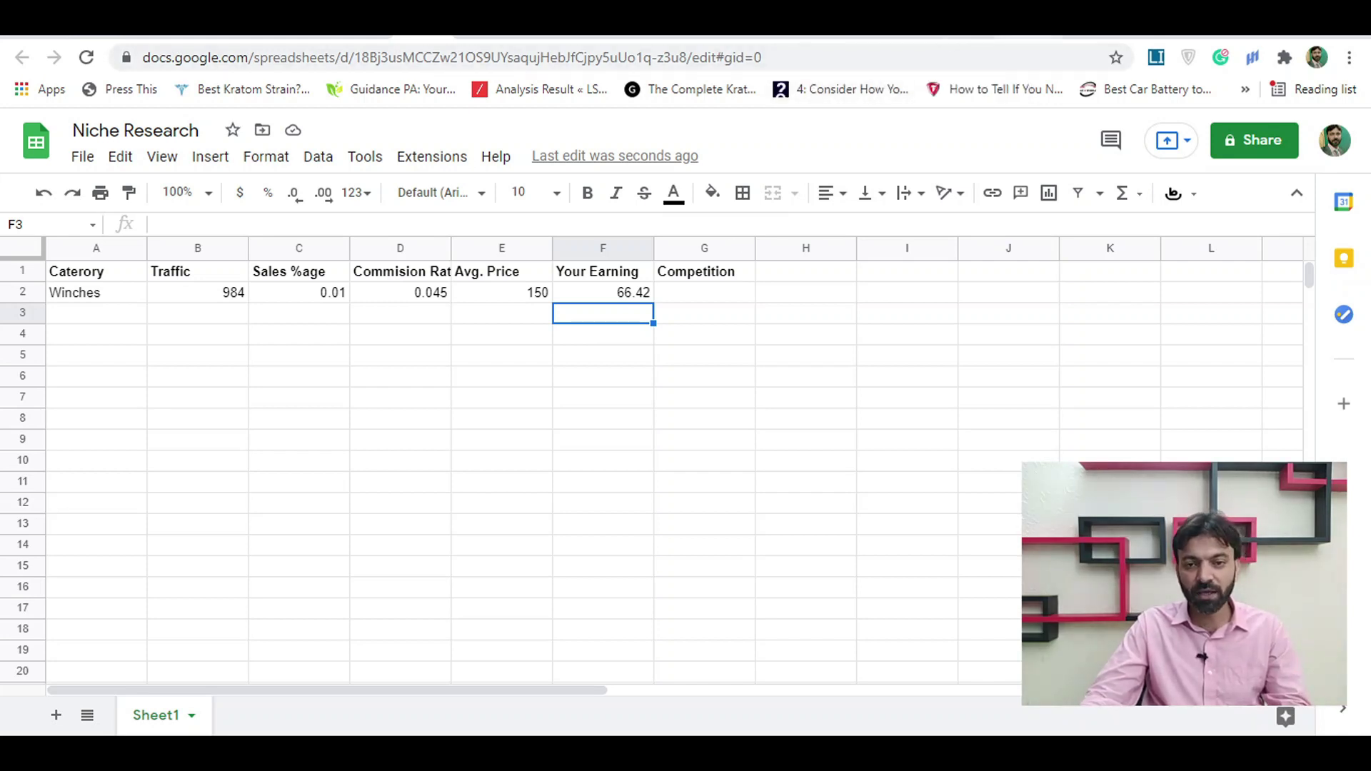
key(ctrl+Tab)
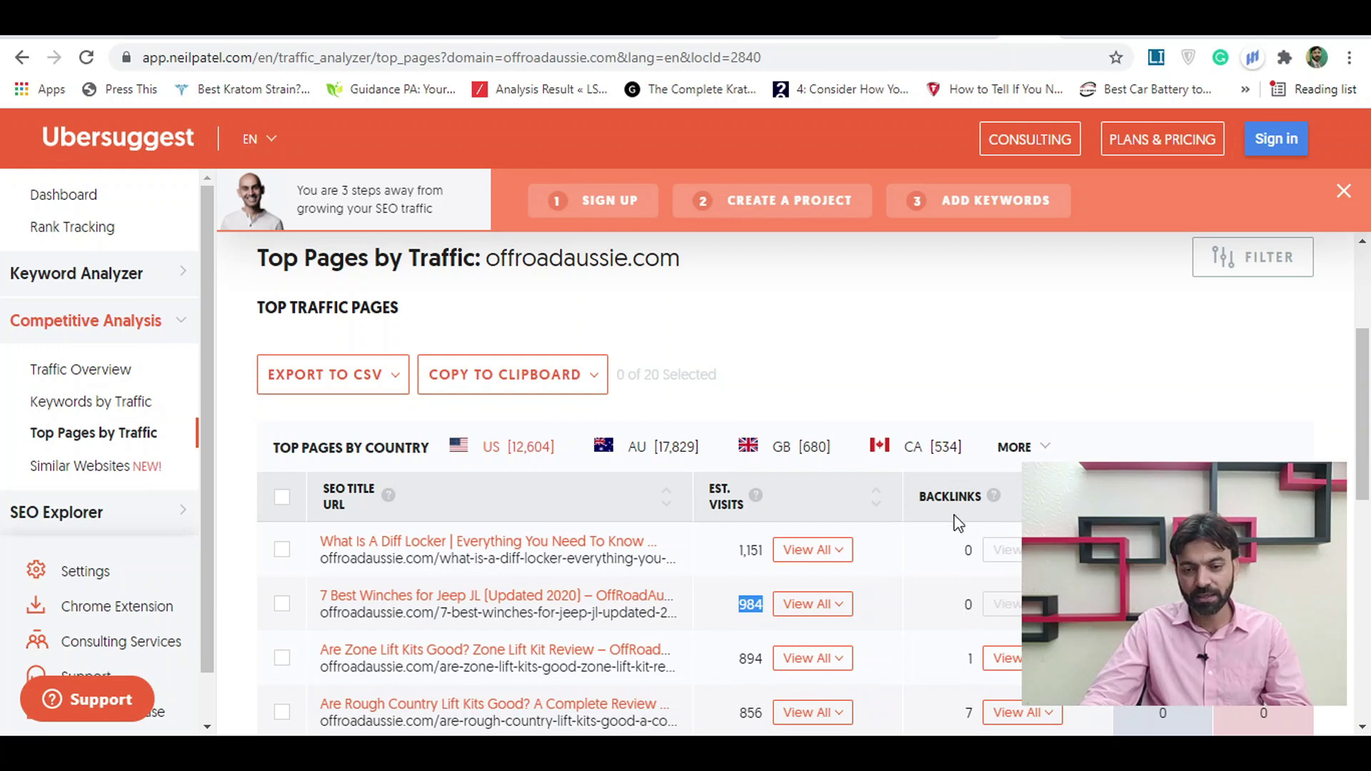
click(970, 614)
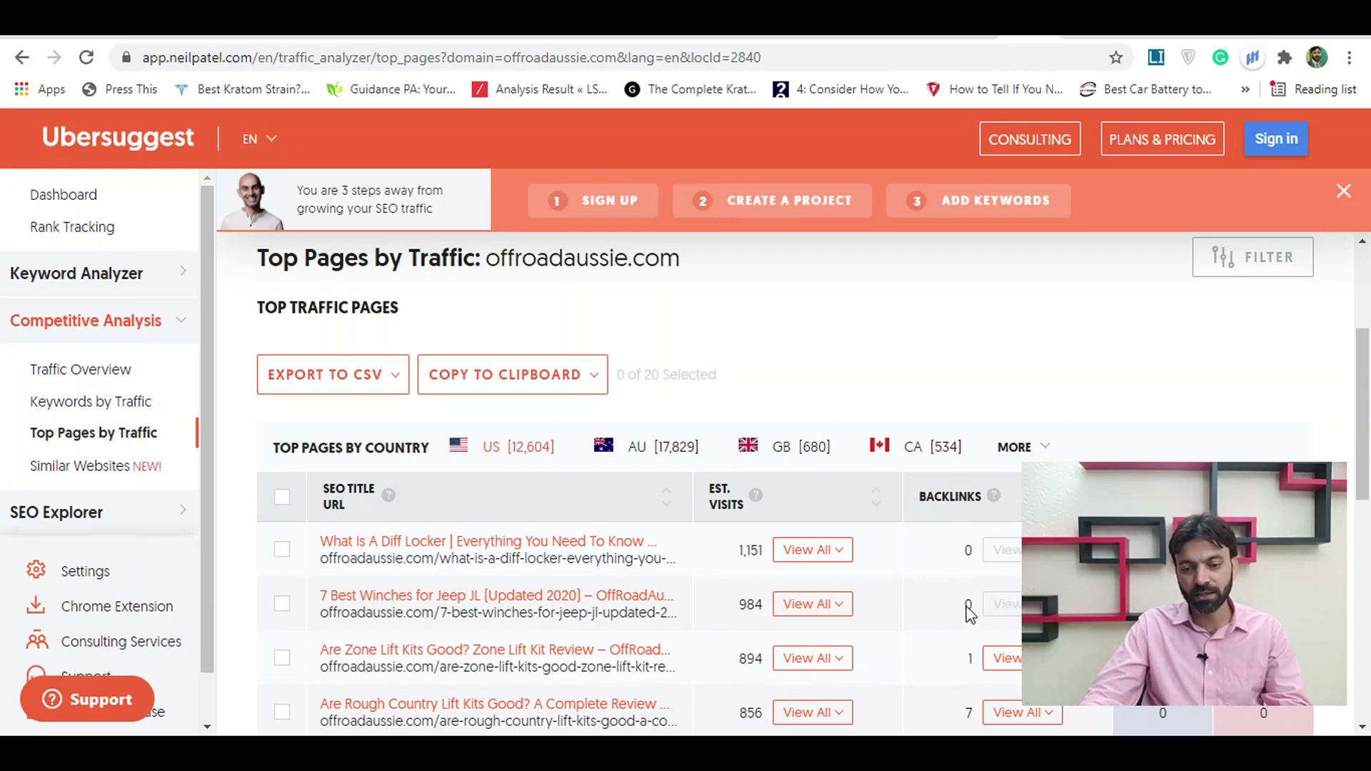
Highlight the backlink count of the "7 Best Winches for Jeep JL" page in Ubersuggest and recheck the competing pages in the Google results.
double_click(967, 604)
key(ctrl+Tab)
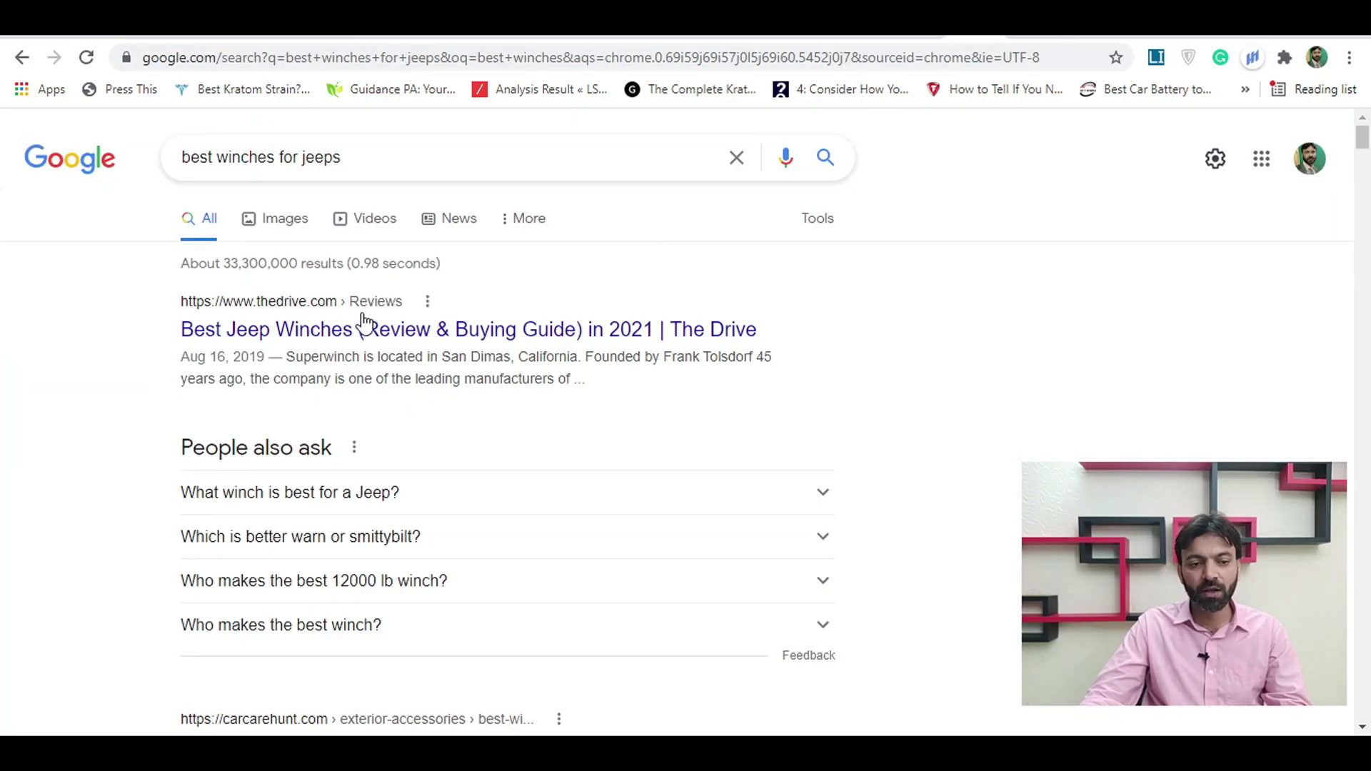
scroll(361, 321, down, 10)
scroll(455, 383, up, 3)
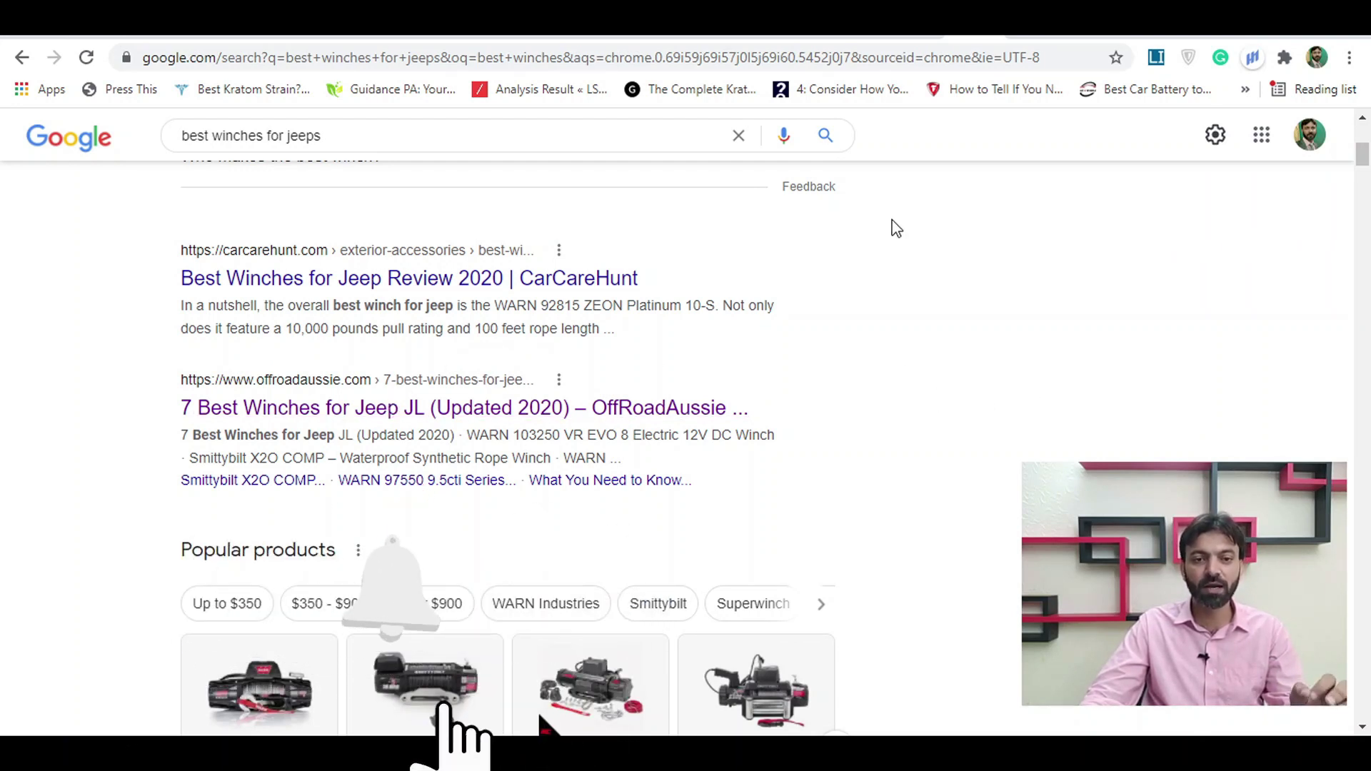
Return to the Niche Research spreadsheet and enter Low as the Competition for Winches in cell G2.
key(ctrl+Tab)
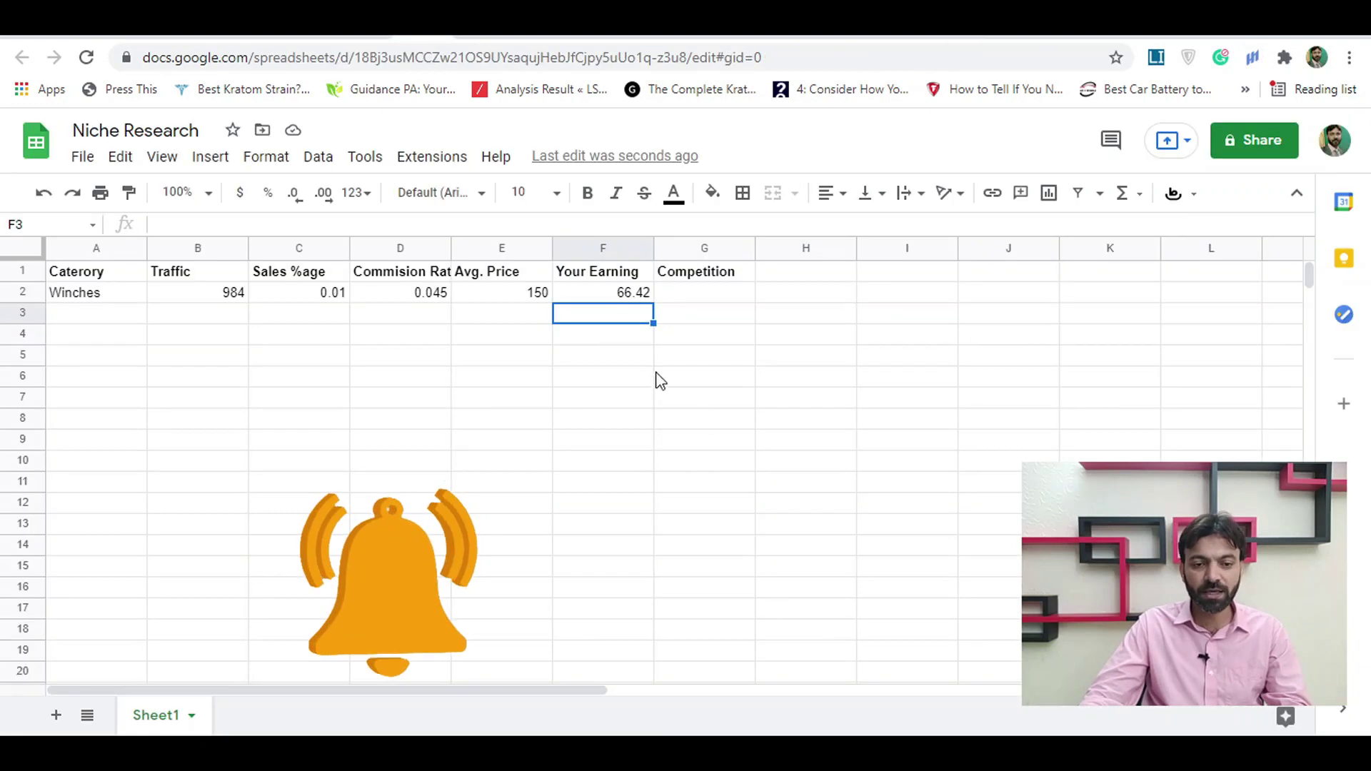
click(697, 301)
text(Low)
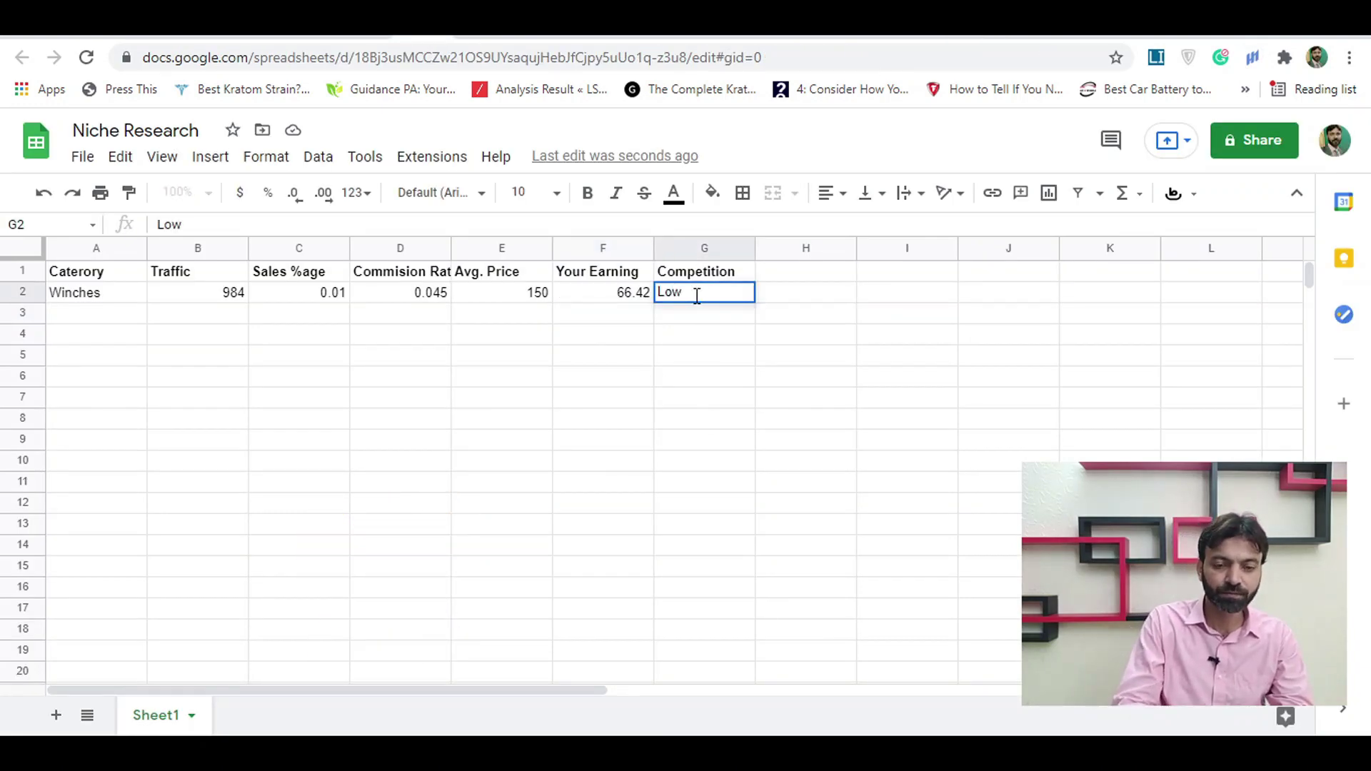
key(Return)
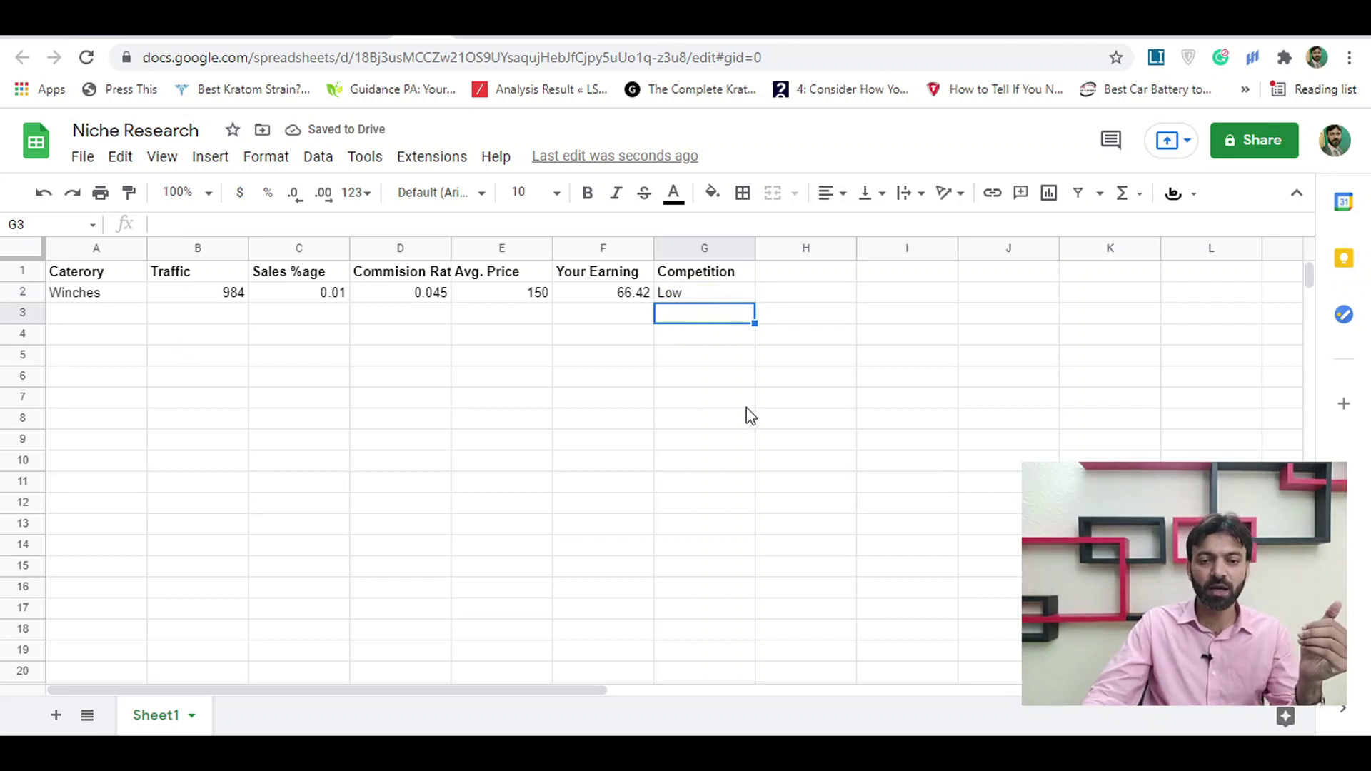
Go back to the Google results for "best winches for jeeps" and scan which sites rank for the keyword.
key(ctrl+Tab)
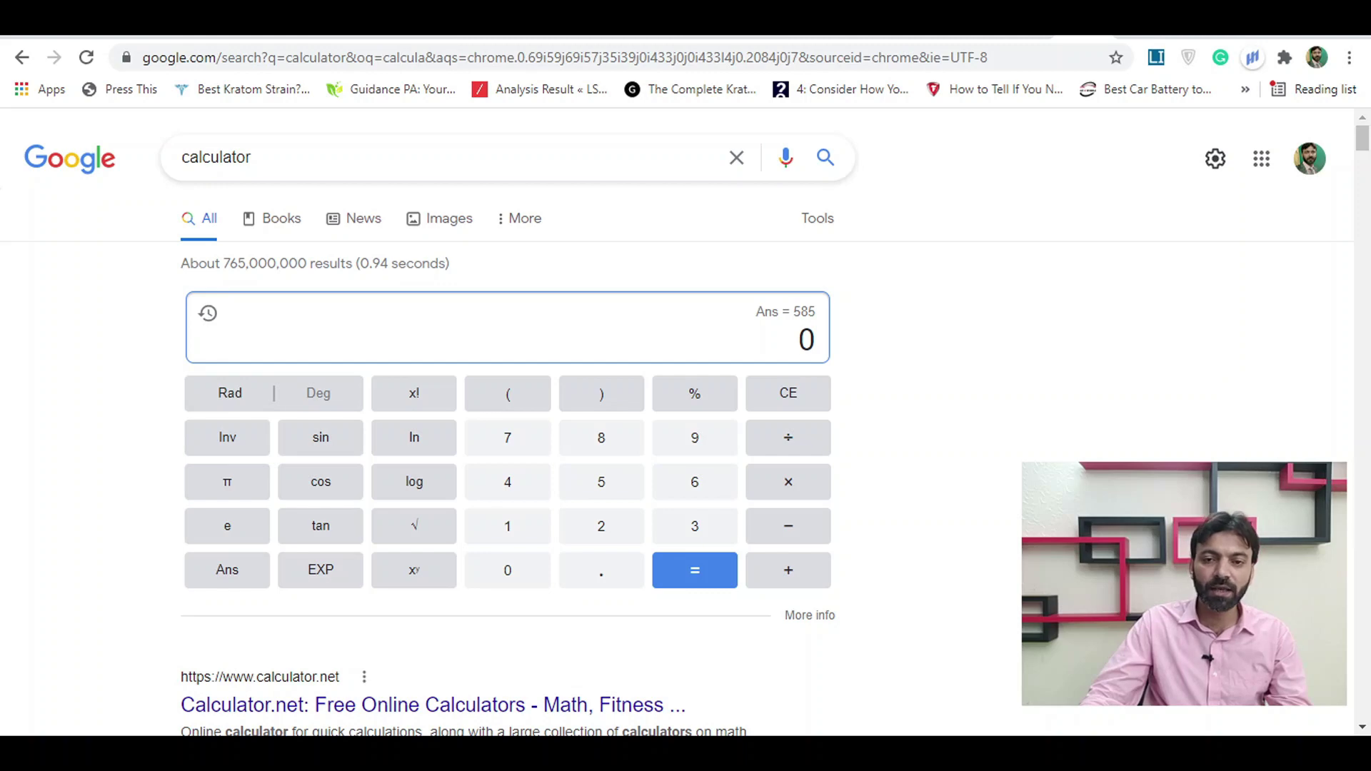
key(ctrl+Tab)
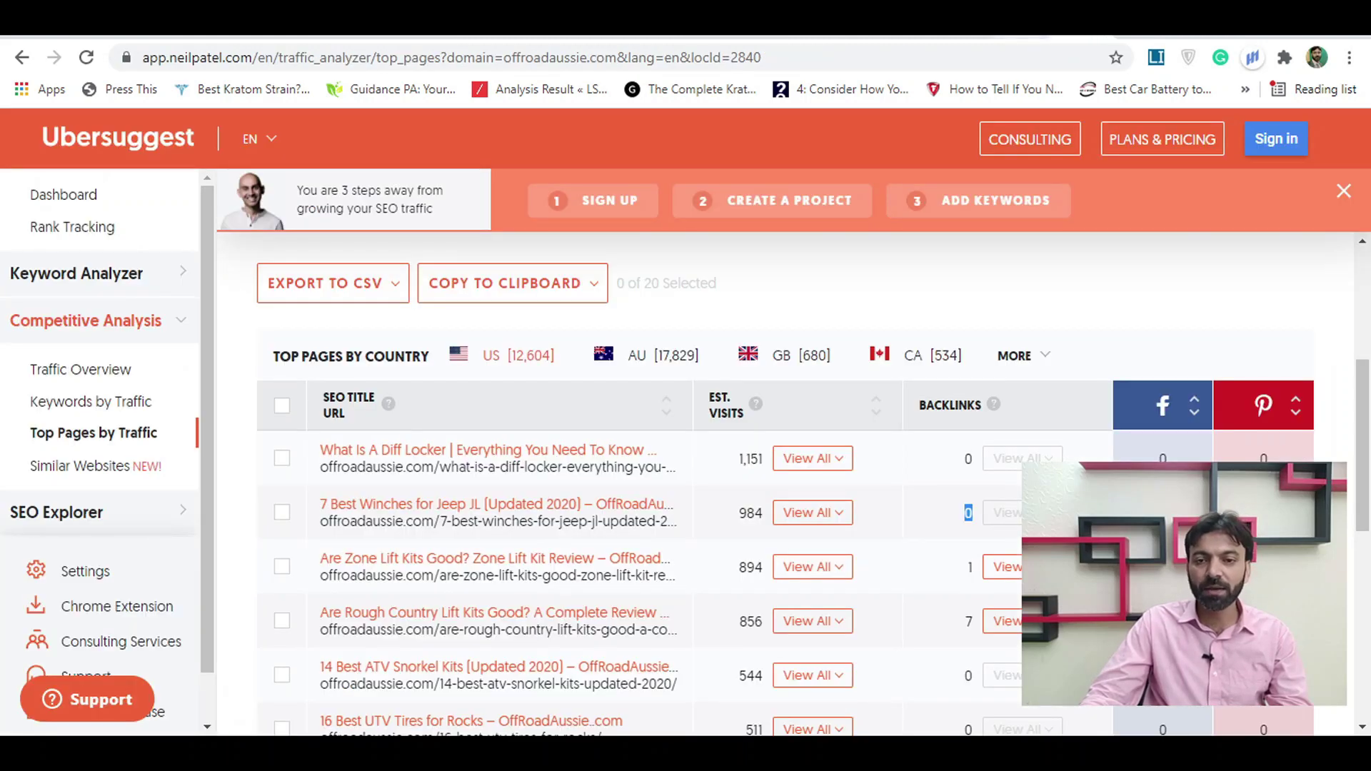
key(ctrl+Tab)
scroll(630, 351, up, 6)
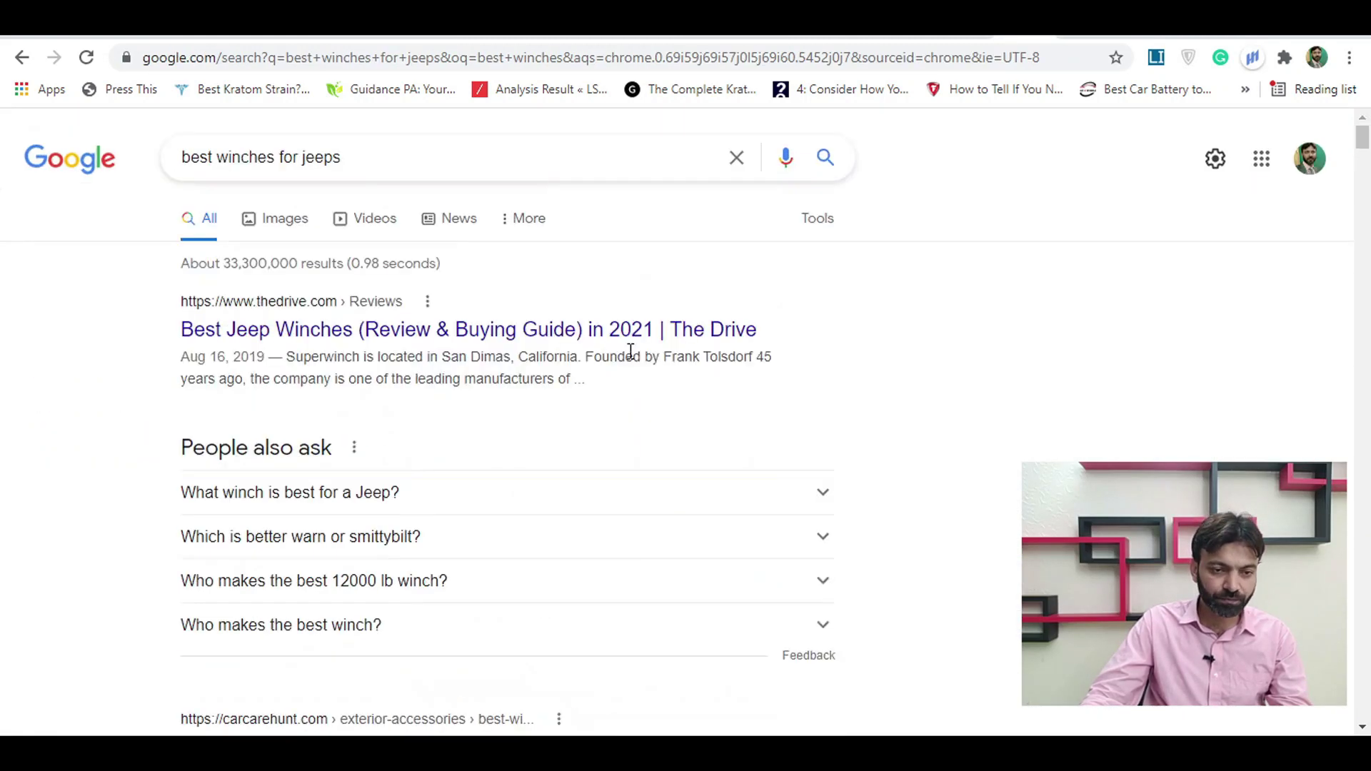
scroll(631, 351, down, 20)
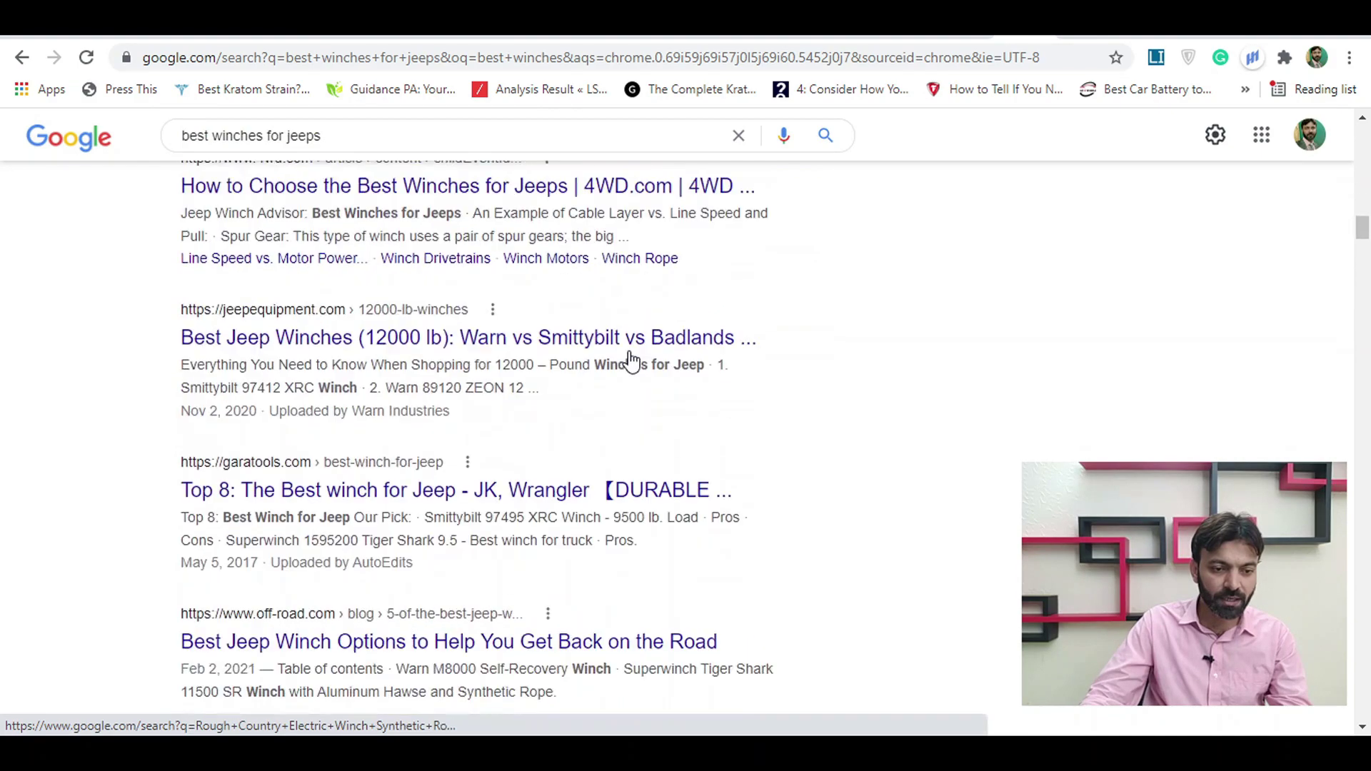
scroll(631, 357, up, 20)
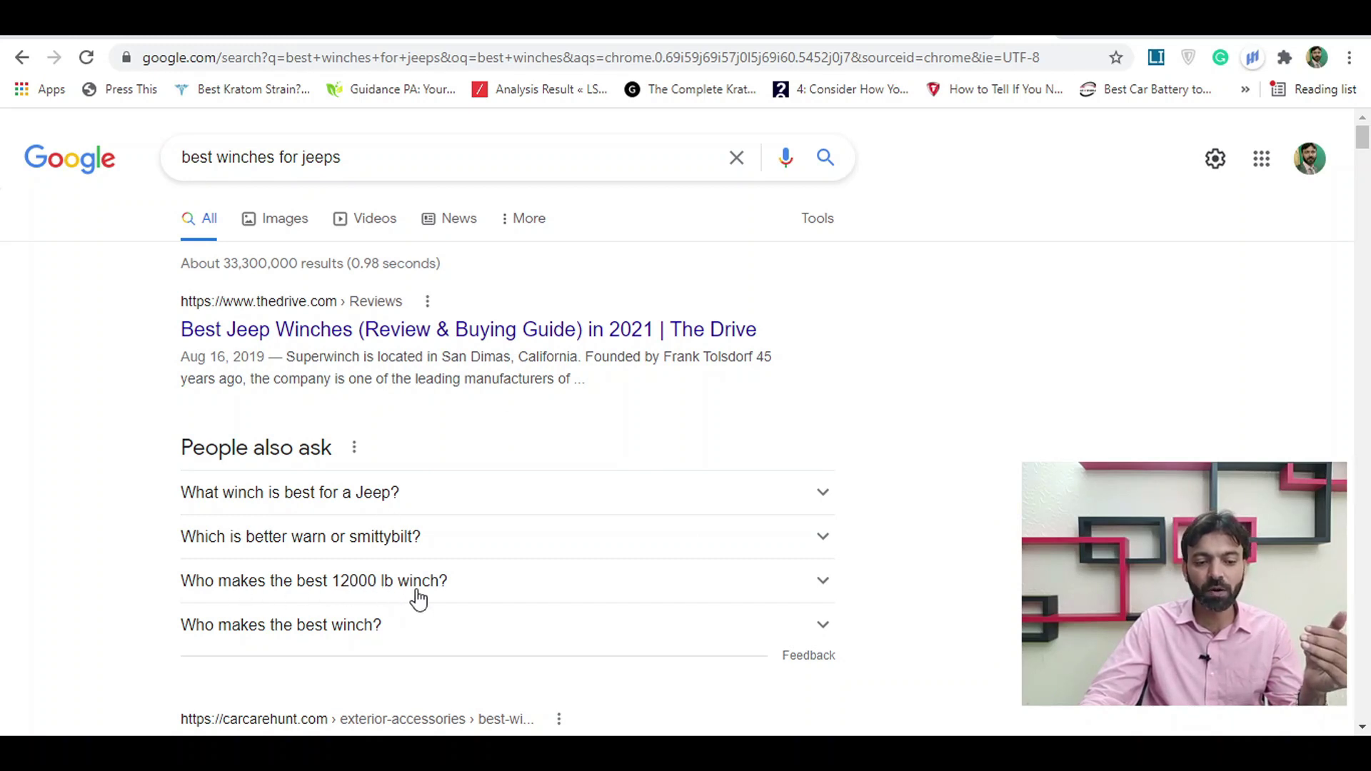
Load more questions in the "People also ask" section for "best winches for jeeps" and read them for content ideas.
click(587, 595)
click(587, 595)
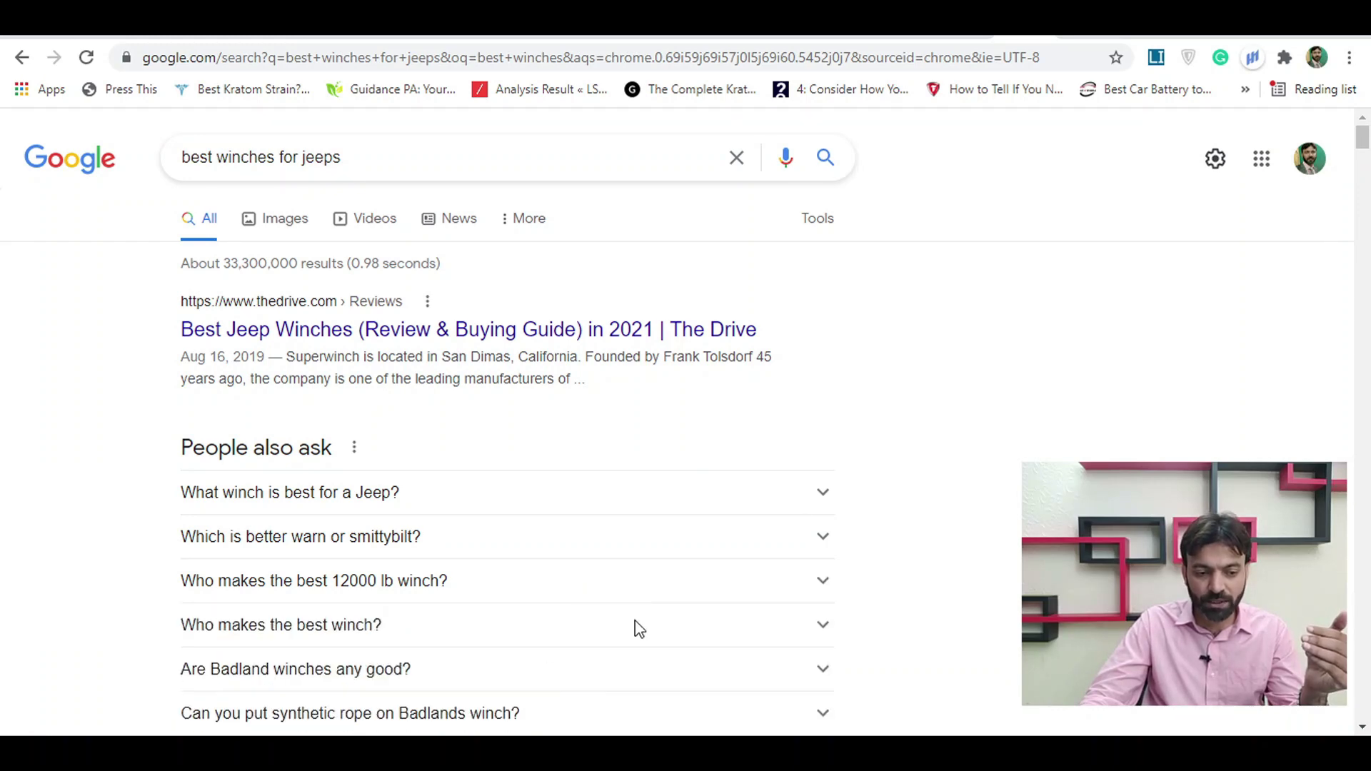
scroll(634, 627, down, 6)
scroll(818, 513, up, 3)
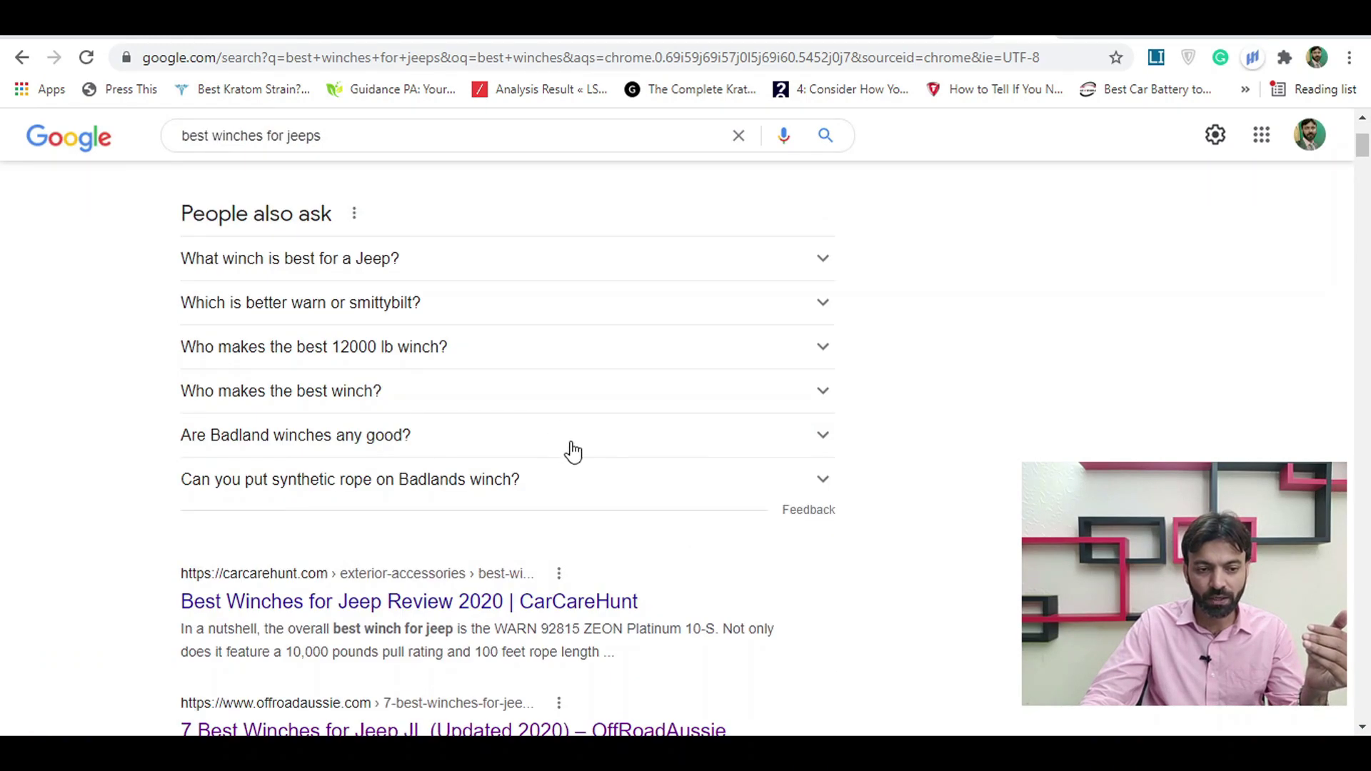
click(570, 451)
click(572, 451)
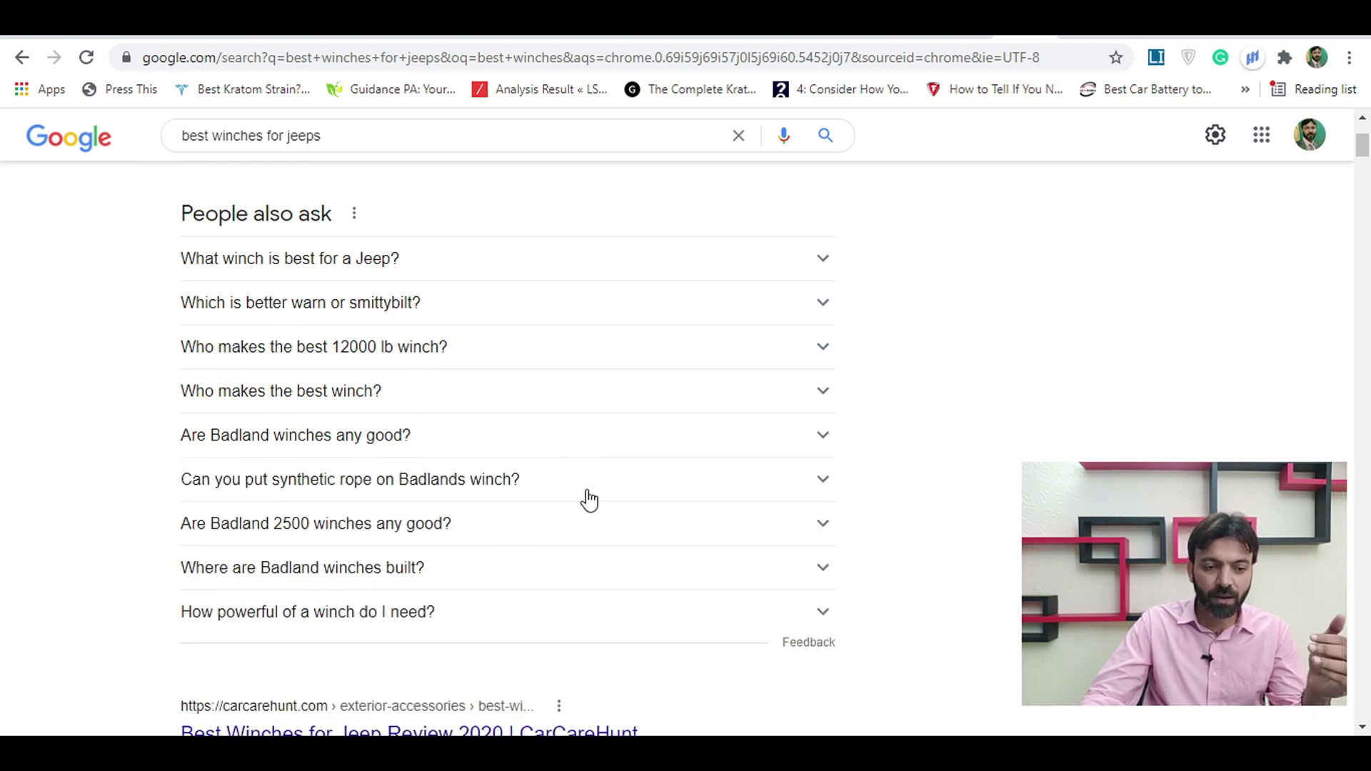
click(599, 529)
click(602, 529)
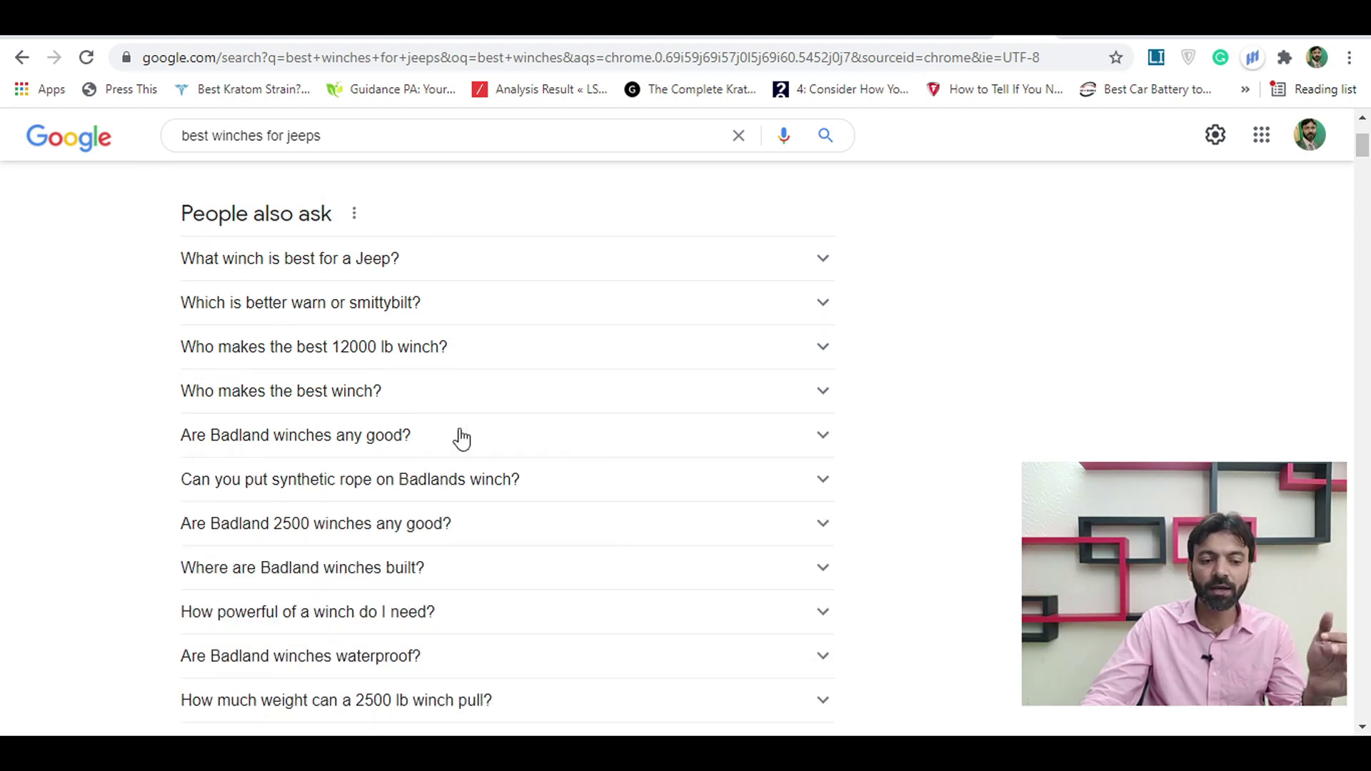
scroll(459, 438, down, 3)
scroll(514, 383, up, 3)
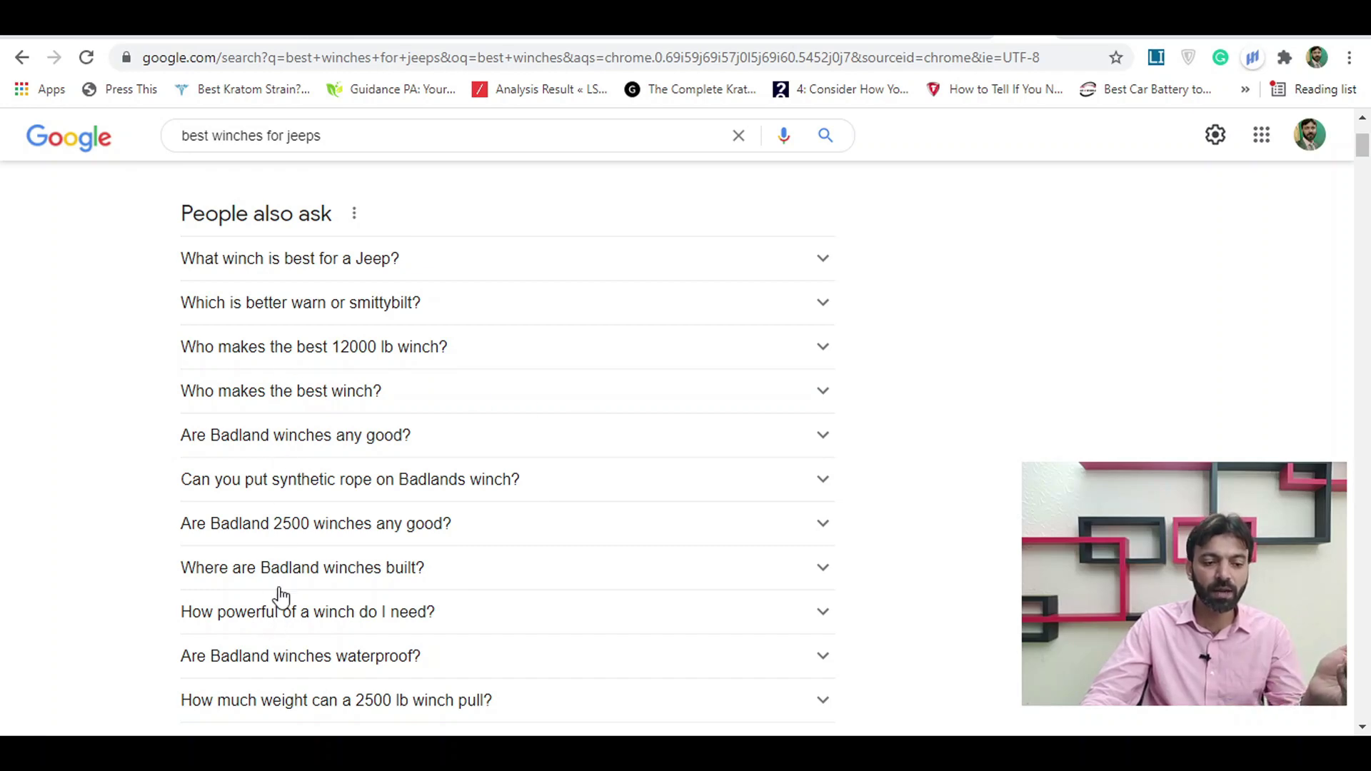
scroll(371, 450, up, 4)
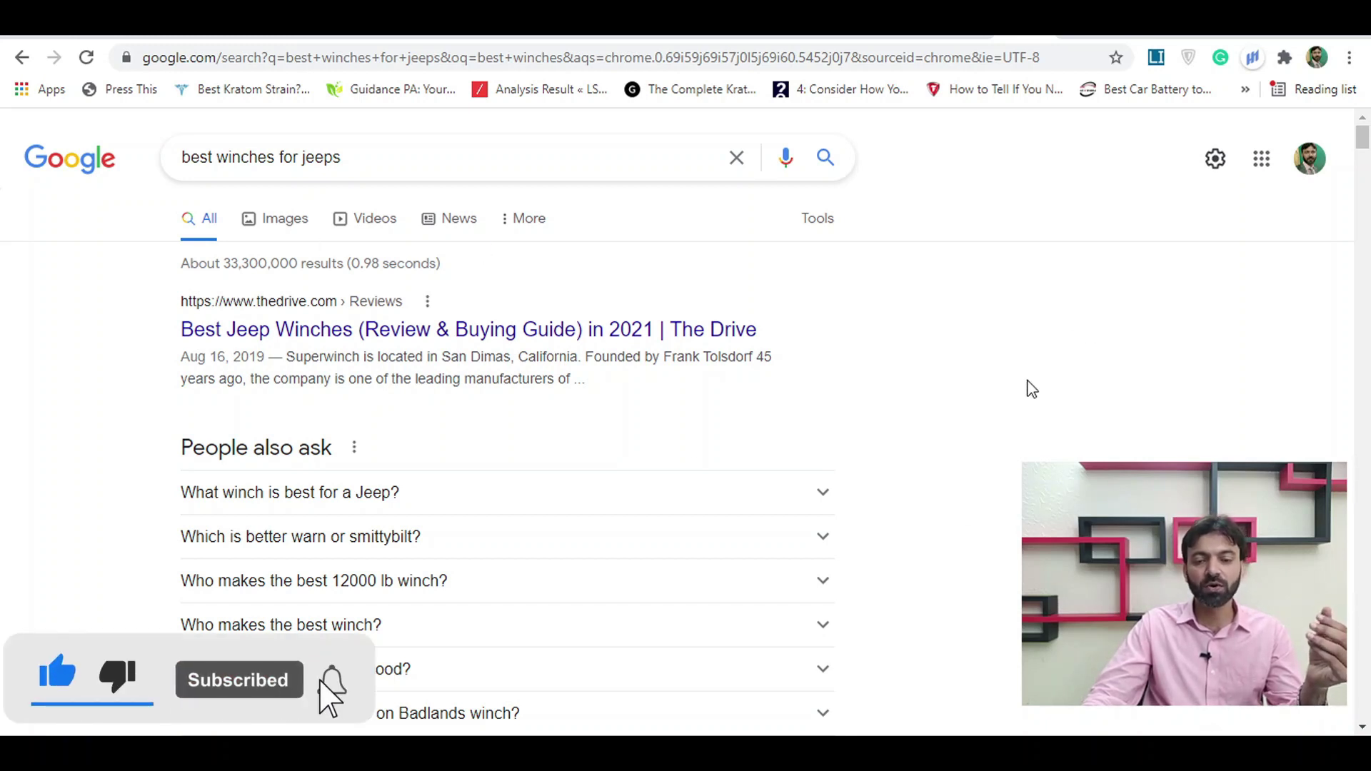
Examine the extended question list and the related searches at the end of the results for more winch keywords.
scroll(307, 506, down, 3)
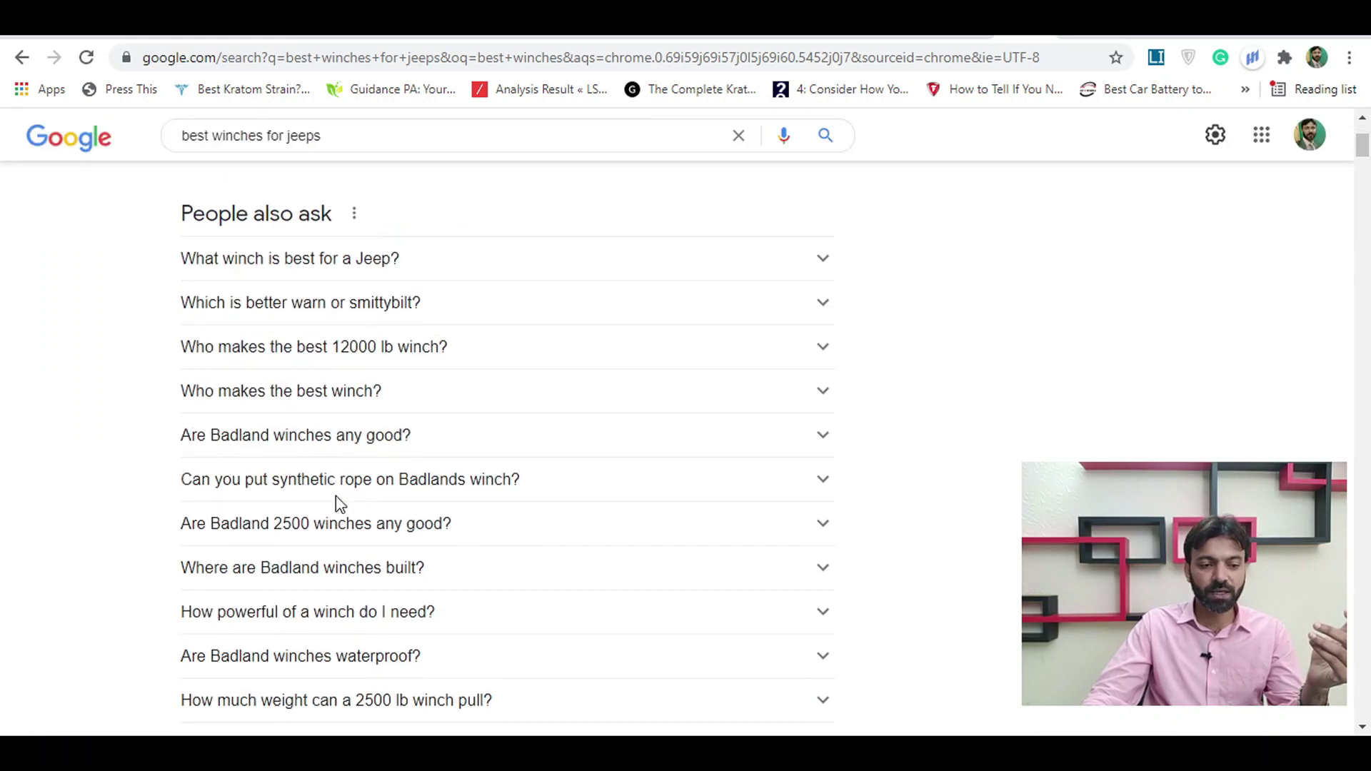
scroll(464, 472, down, 3)
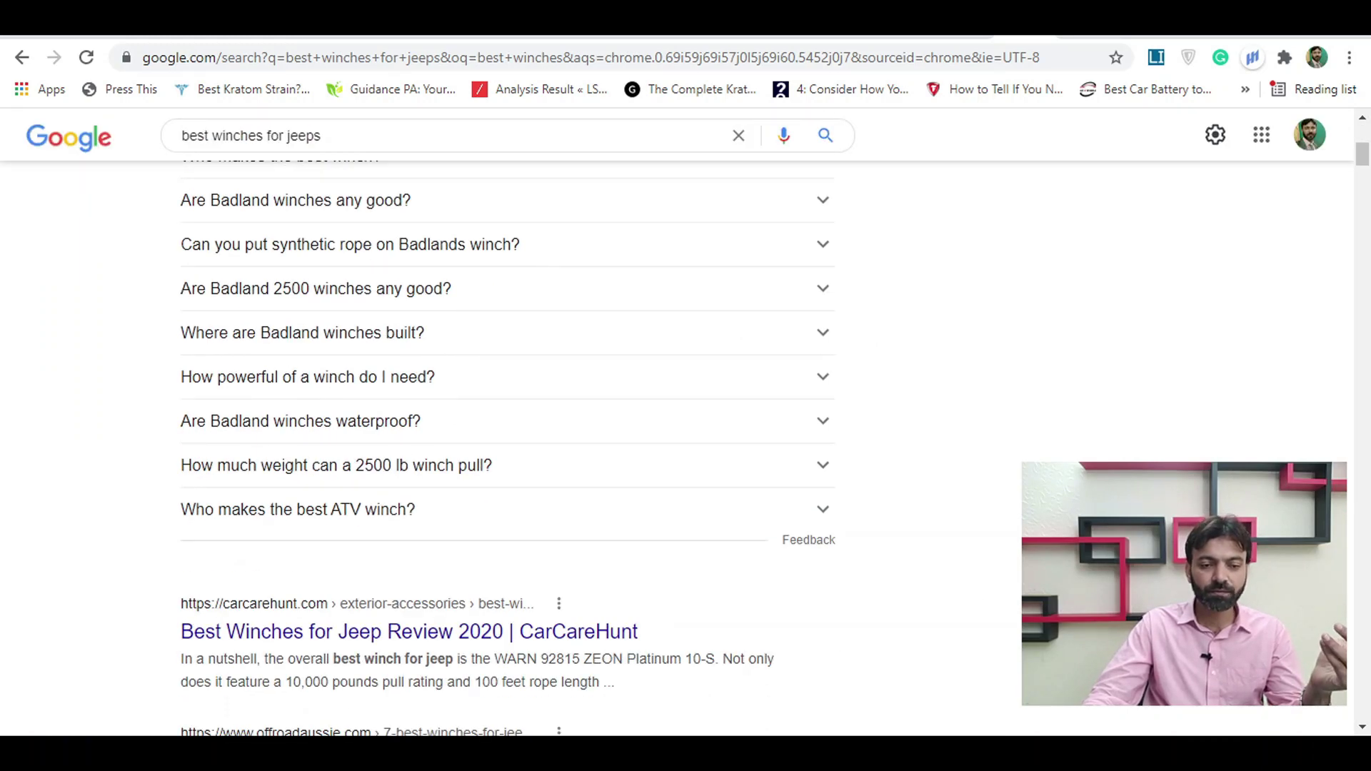
drag(1364, 159, 1364, 708)
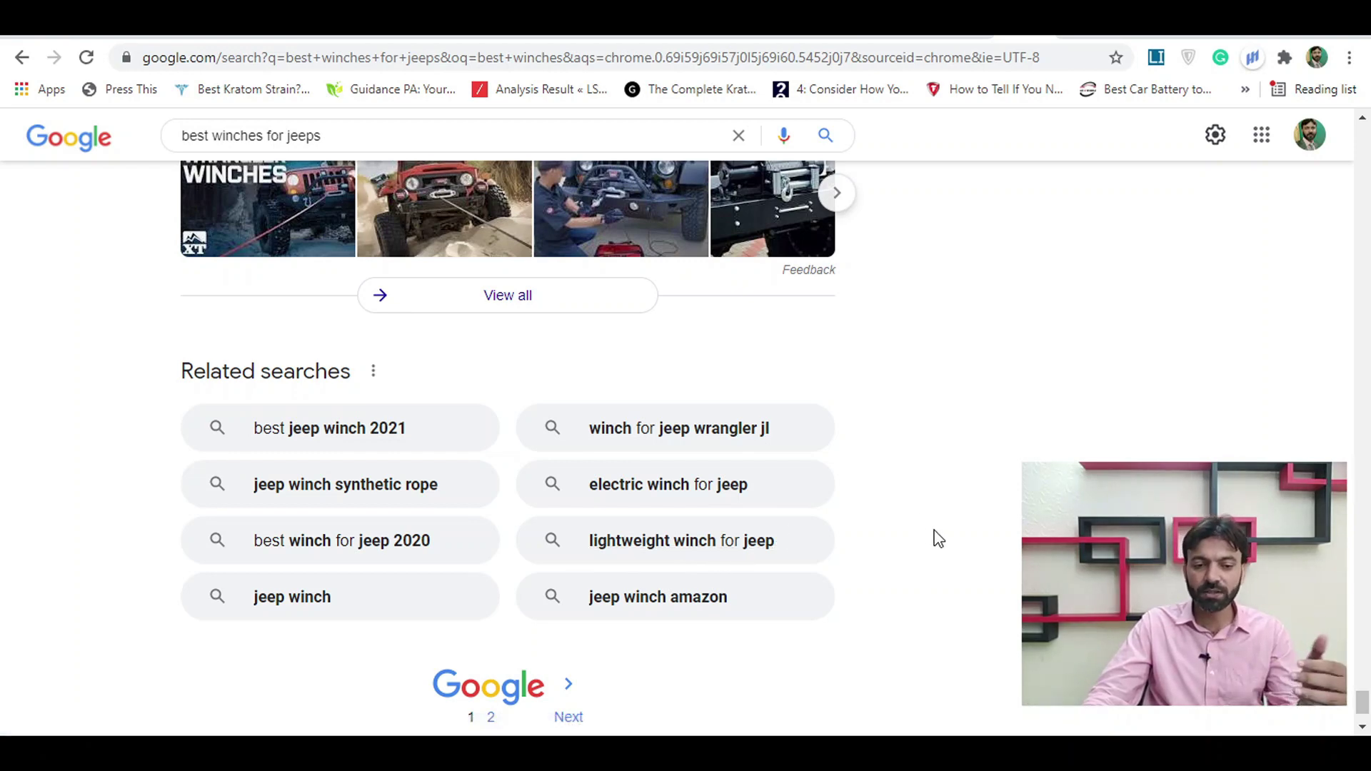
scroll(743, 542, up, 6)
scroll(848, 600, down, 6)
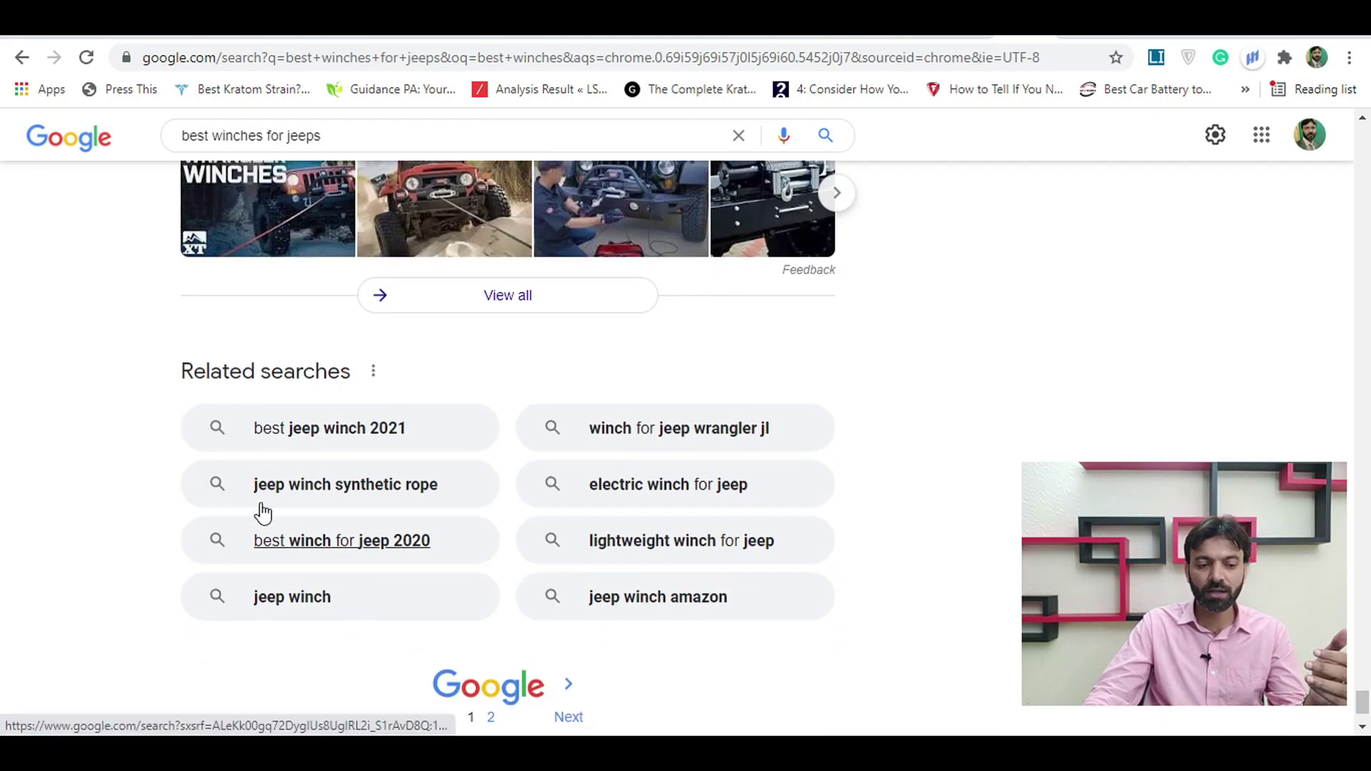
Look through the ranking pages and videos for "best winches for jeeps" from the end of the results back to the first one.
scroll(1170, 461, up, 10)
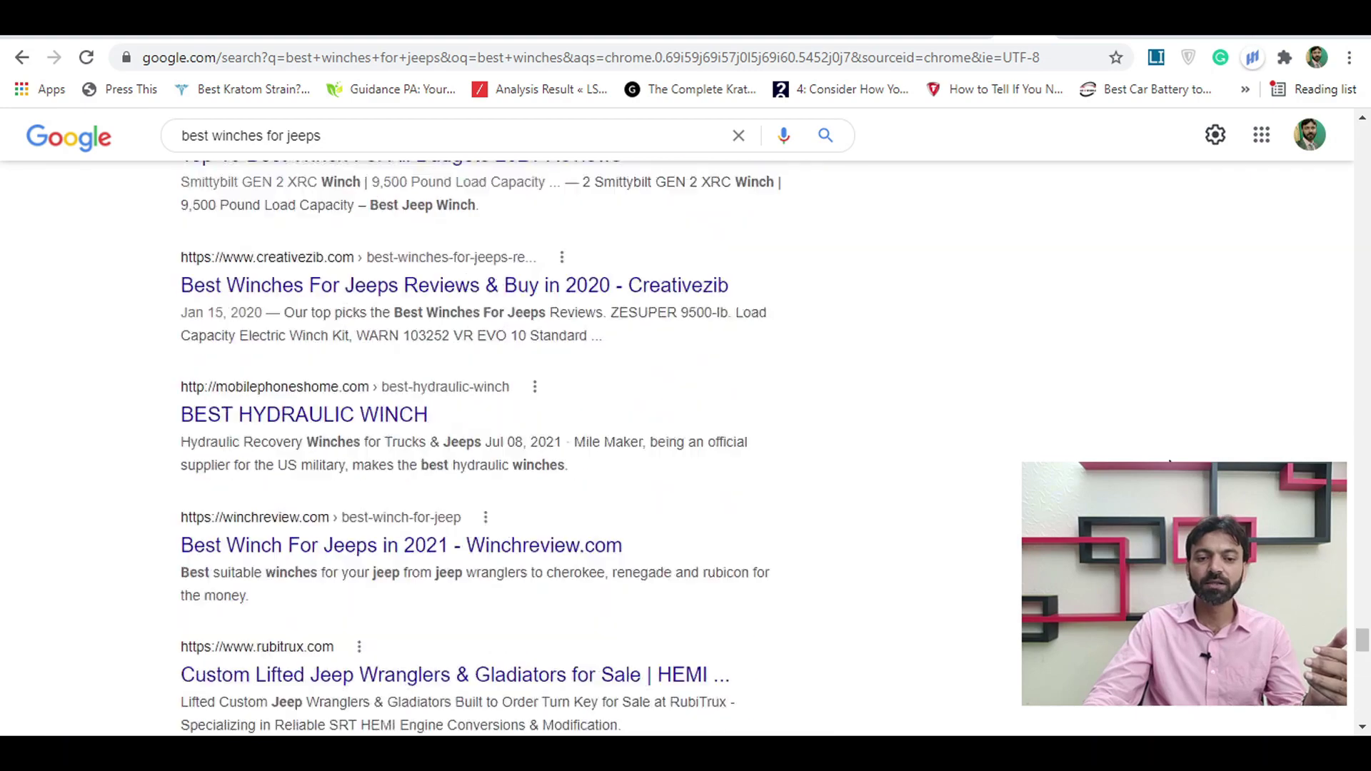
scroll(1170, 461, up, 8)
scroll(1169, 461, up, 15)
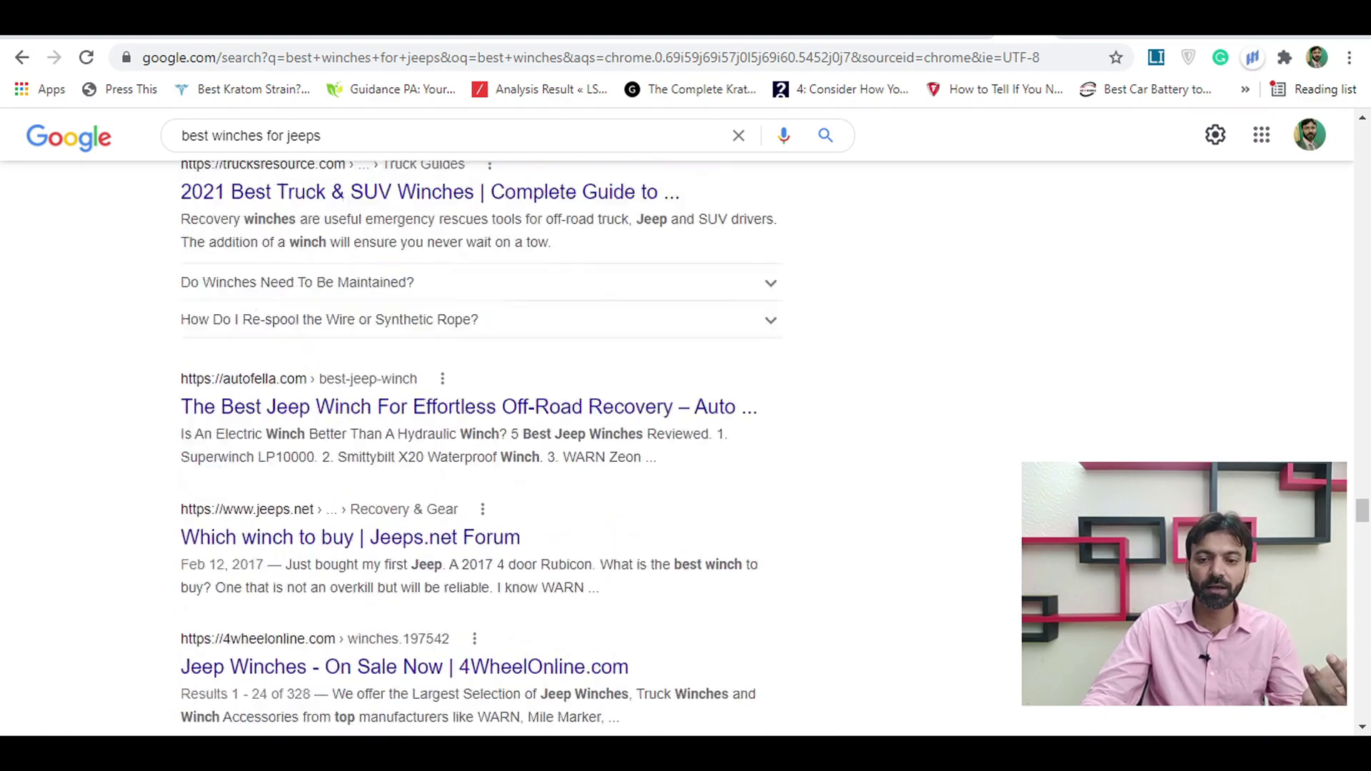
scroll(507, 450, up, 12)
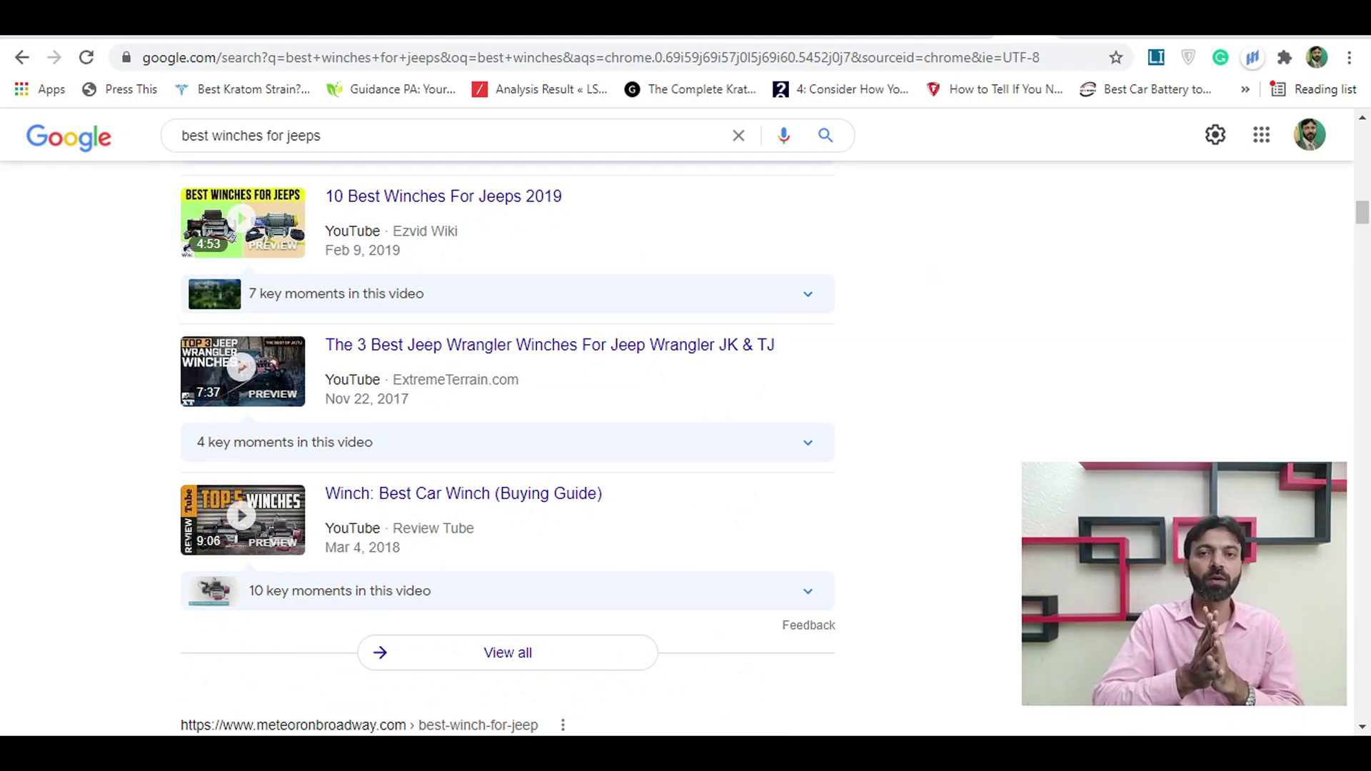
scroll(679, 417, down, 6)
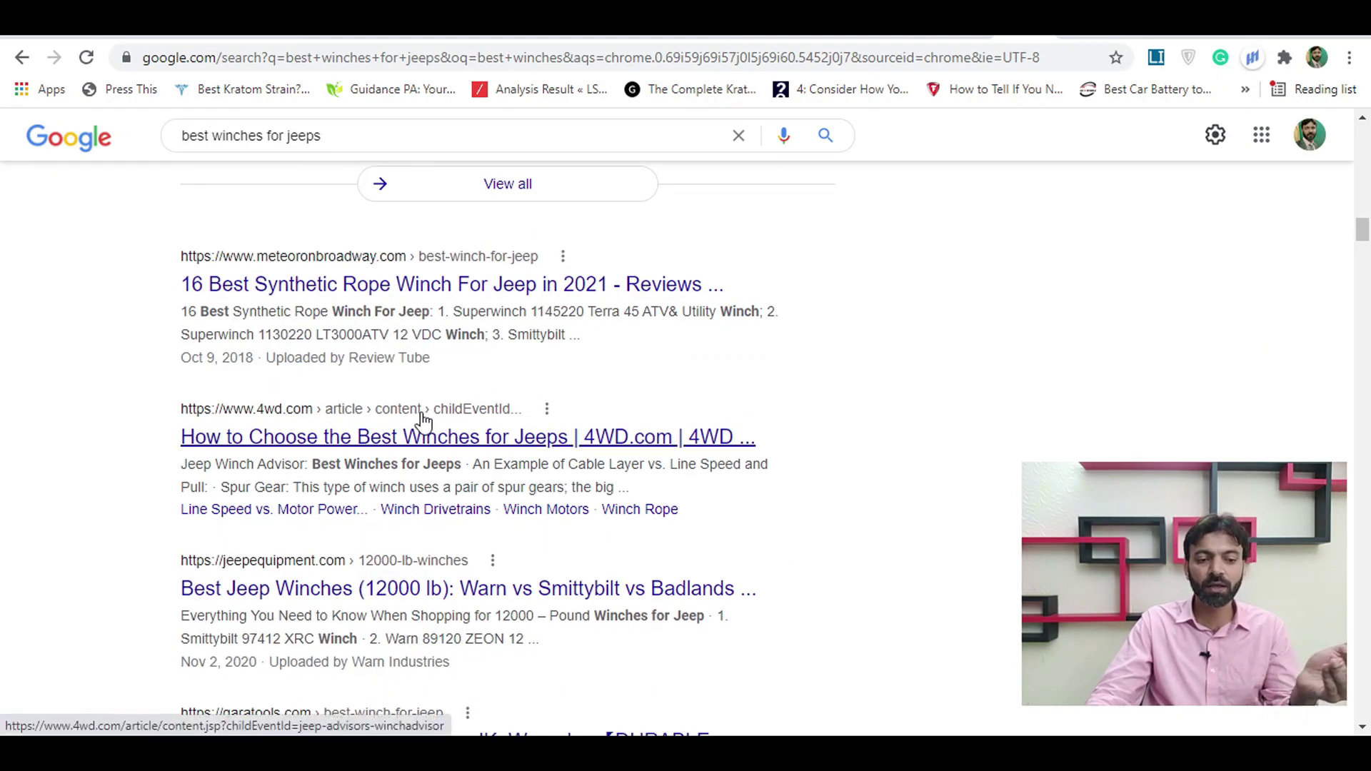
scroll(572, 370, up, 10)
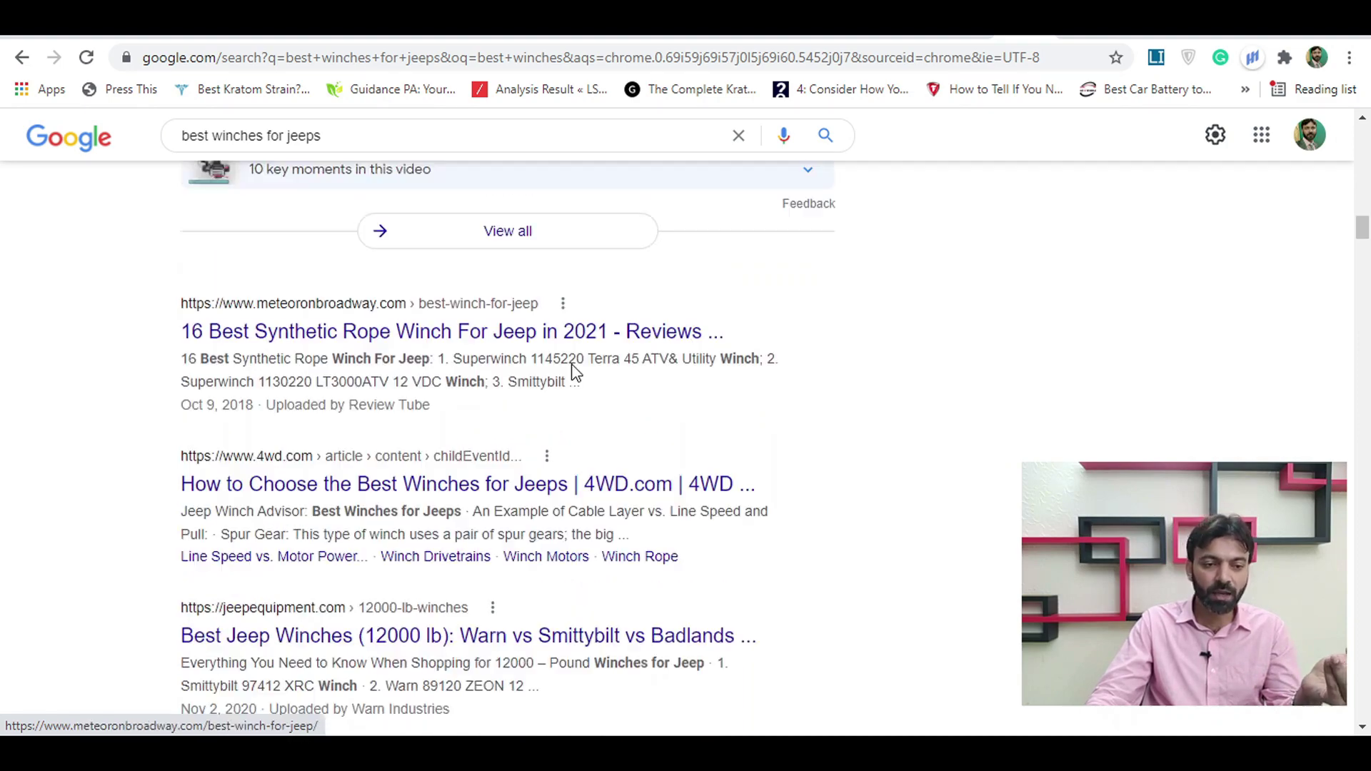
scroll(572, 370, up, 8)
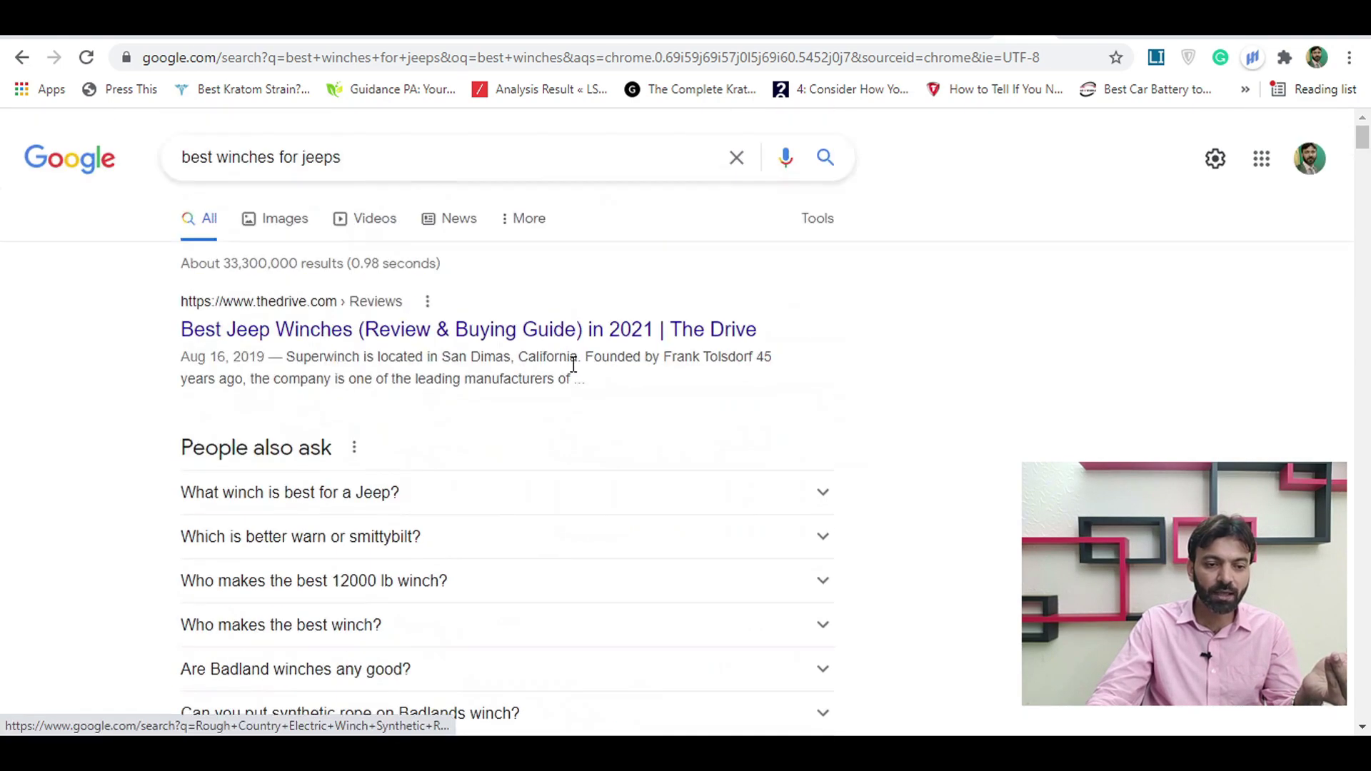
scroll(576, 373, down, 2)
scroll(569, 370, down, 10)
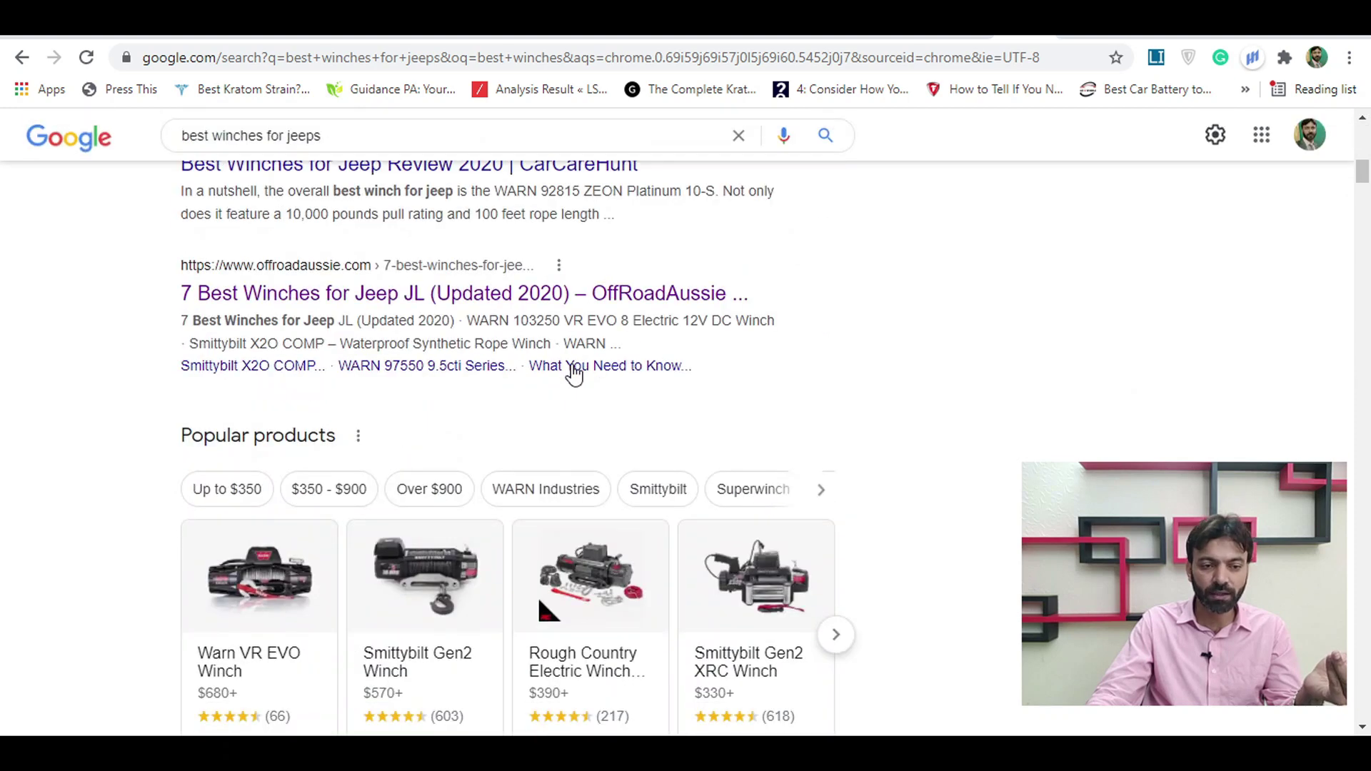
scroll(515, 318, up, 2)
scroll(516, 318, up, 10)
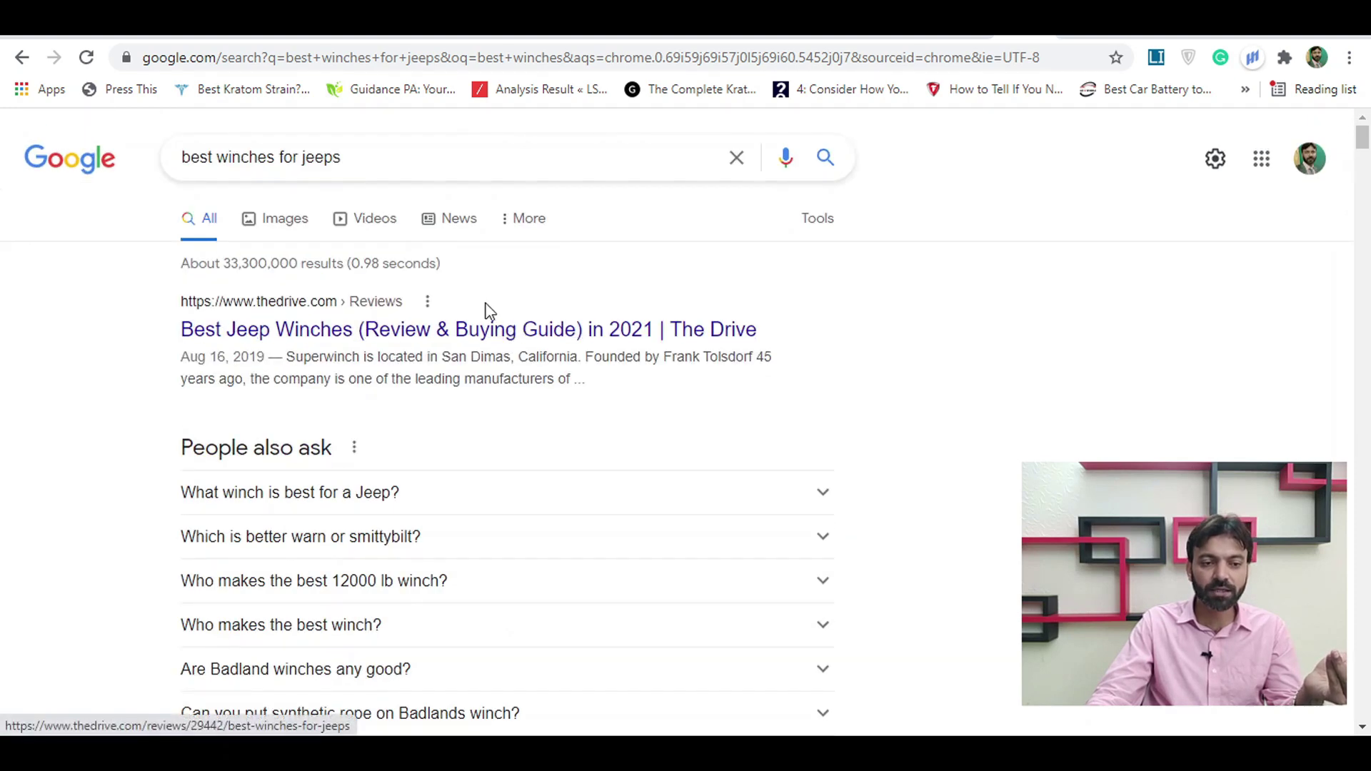
Open The Drive's "Best Jeep Winches (Review & Buying Guide)" article in a new tab and examine its product picks and content structure.
right_click(435, 337)
click(464, 350)
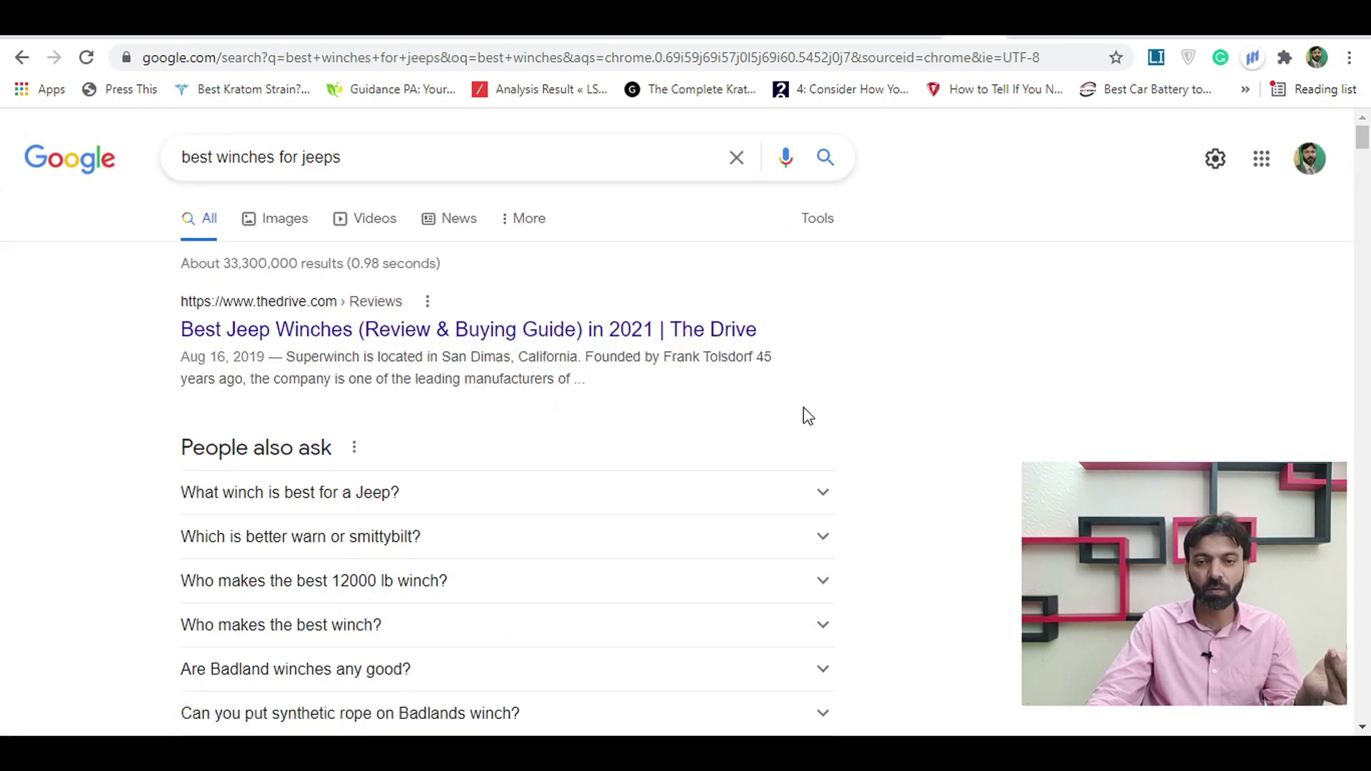
click(995, 32)
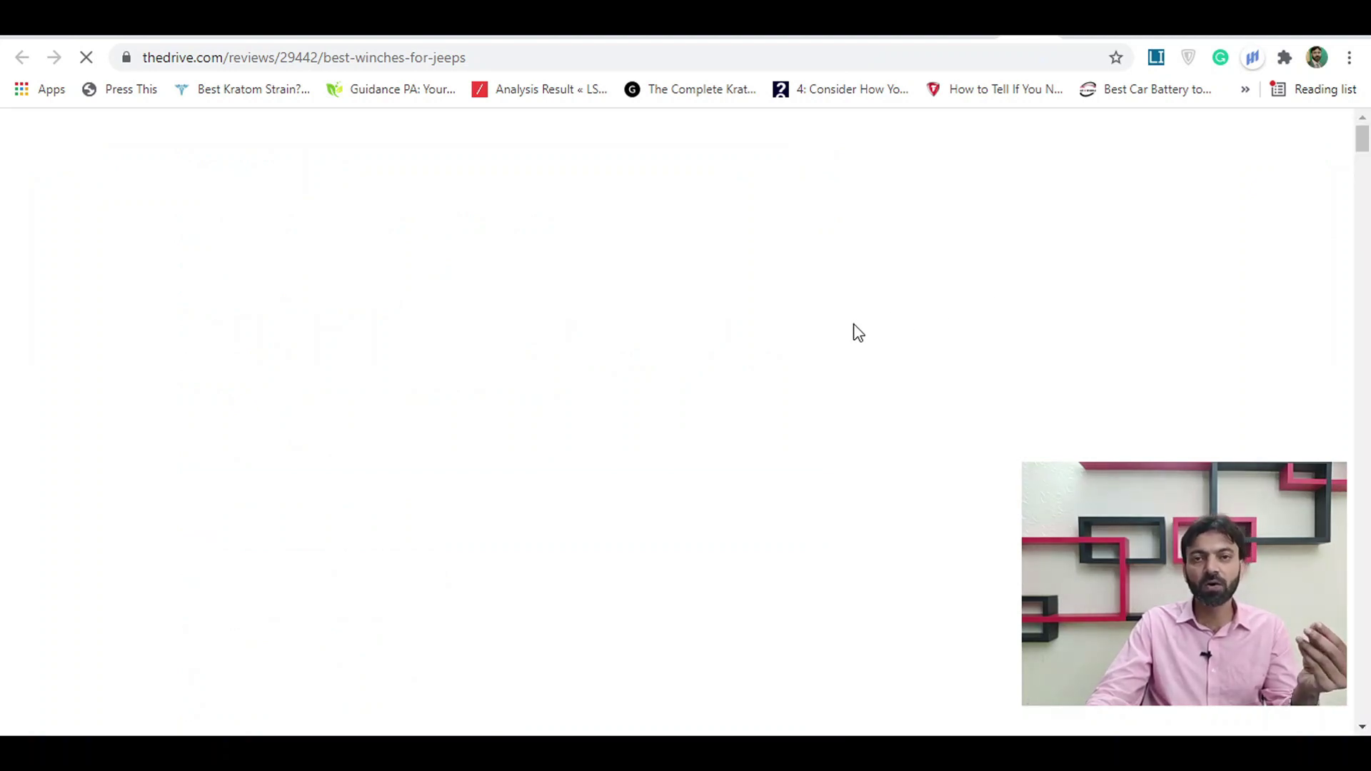
scroll(742, 379, down, 6)
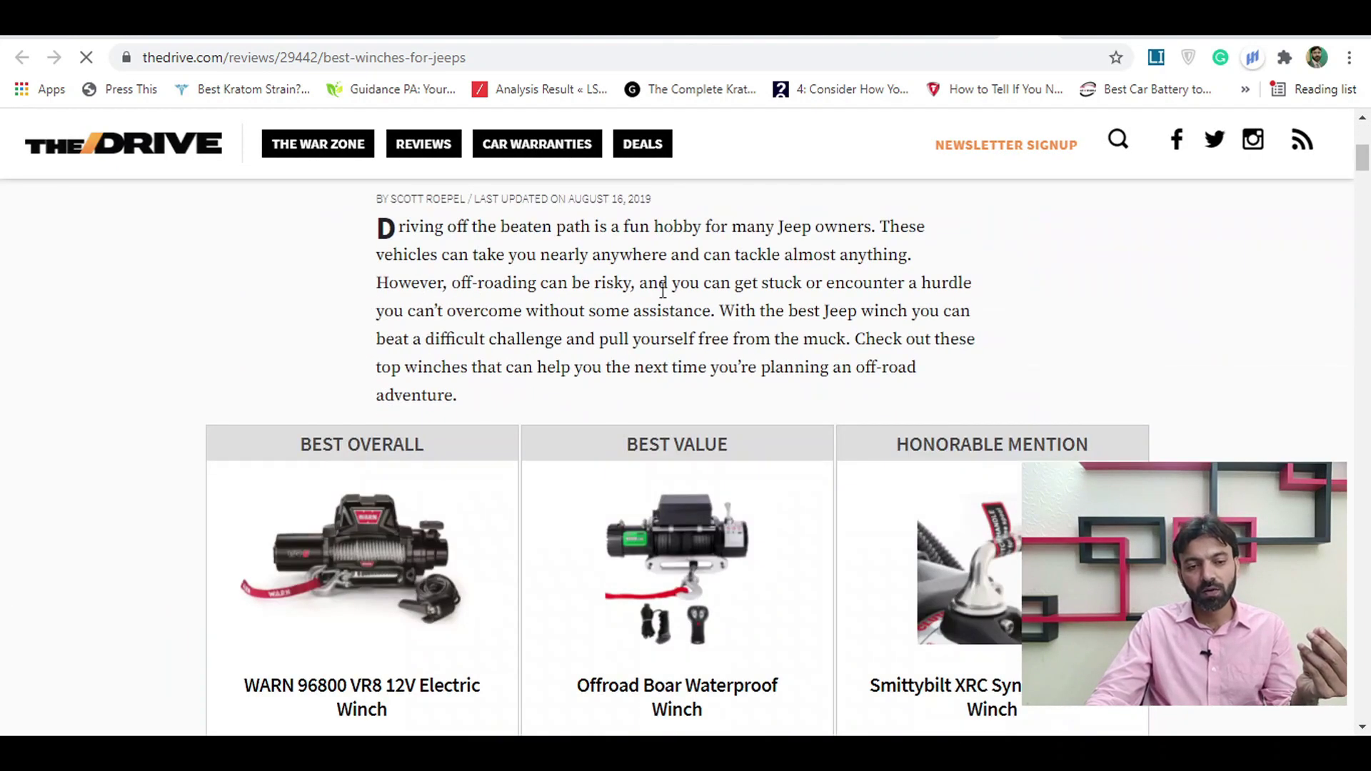
scroll(700, 300, down, 9)
scroll(700, 314, down, 10)
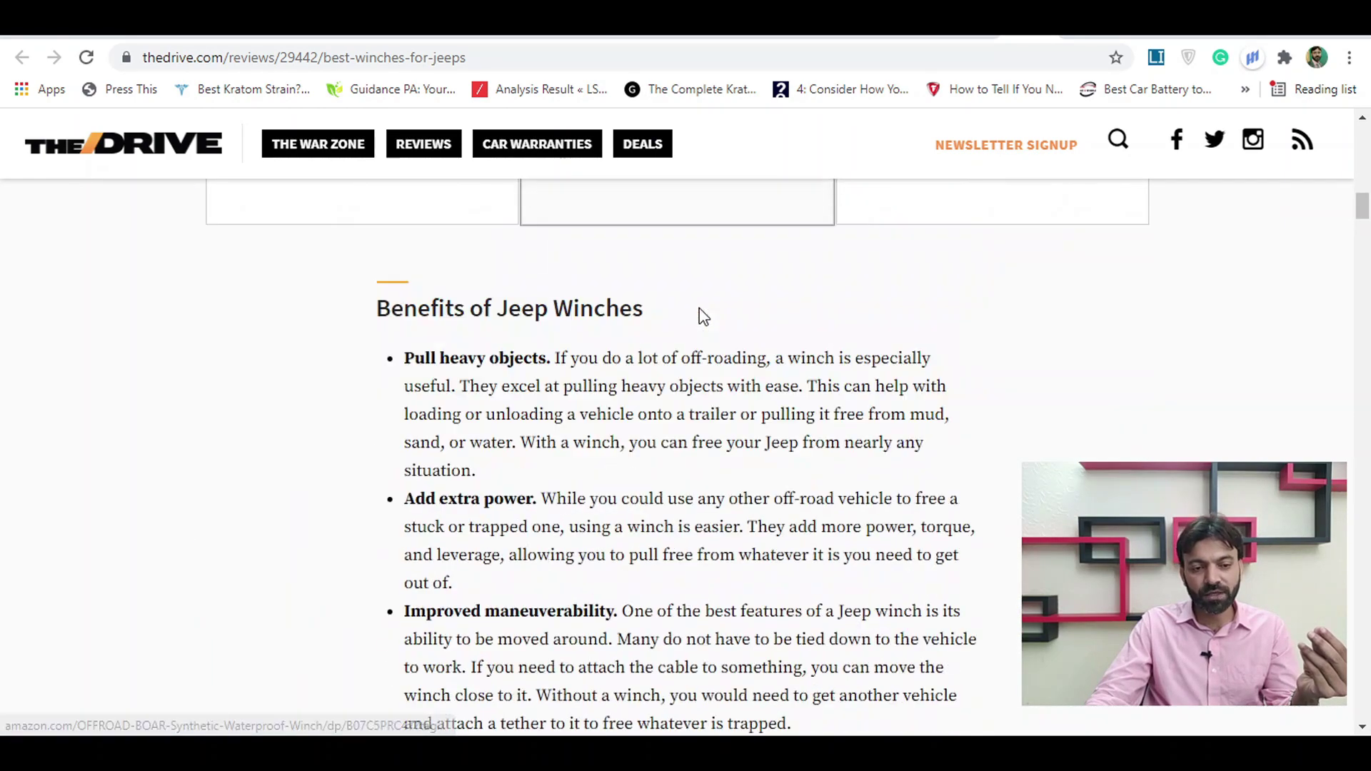
drag(551, 283, 662, 285)
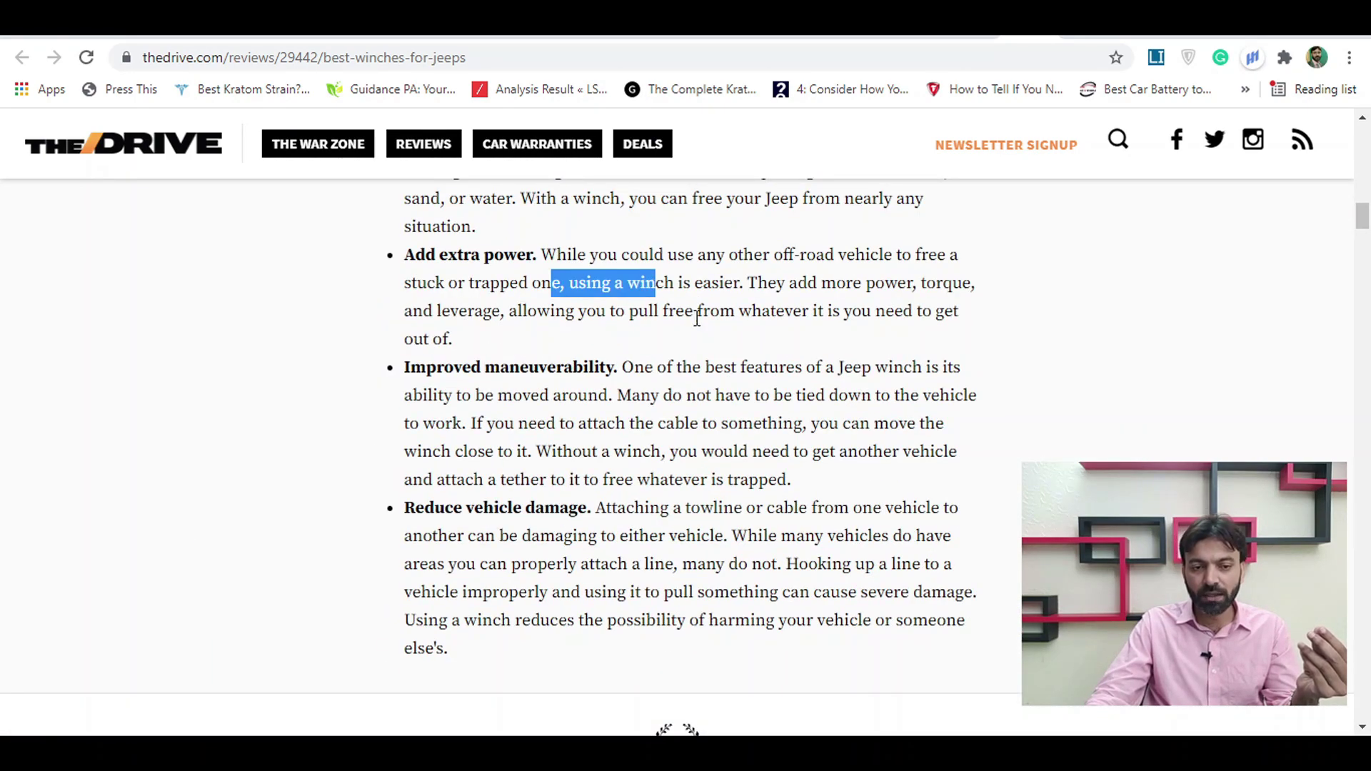
scroll(736, 335, down, 10)
scroll(735, 336, down, 3)
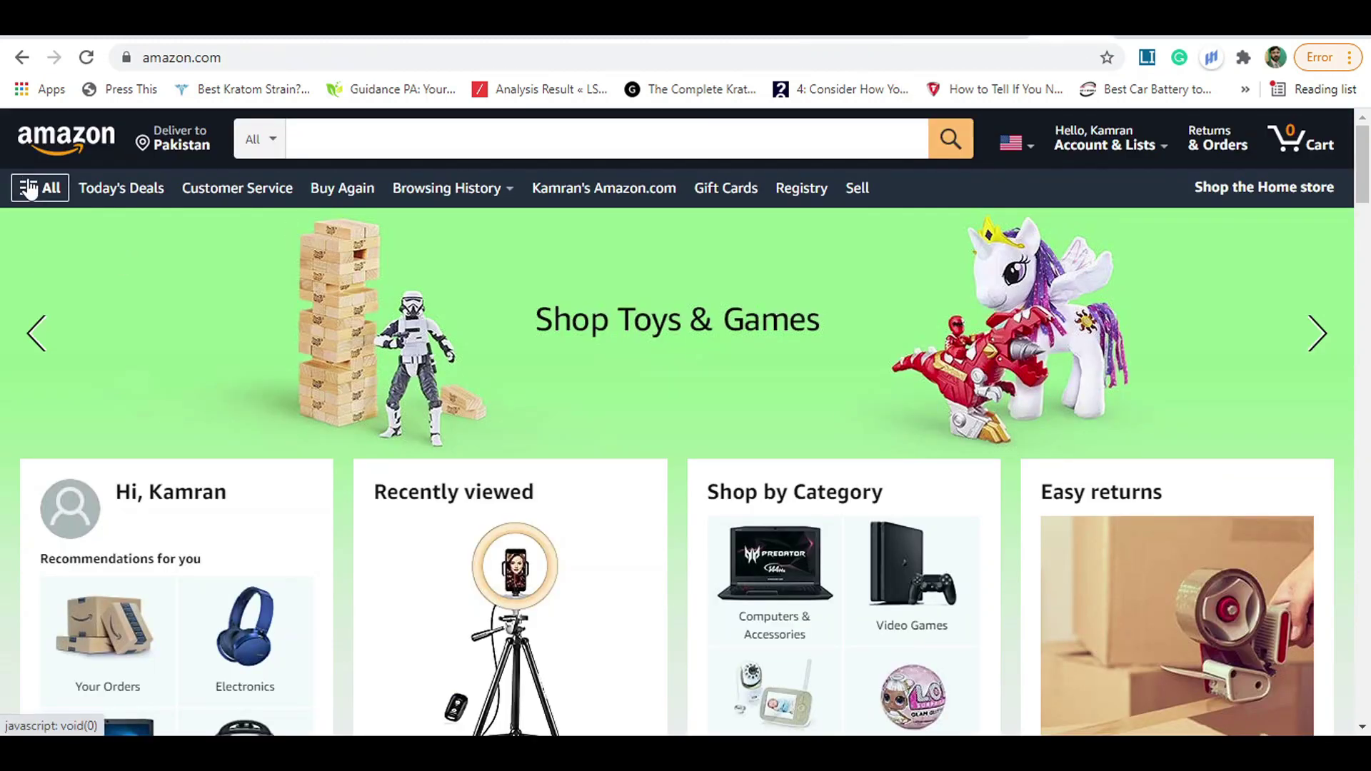
Open Amazon's Power & Hand Tools category within the Tools & Home Improvement department.
click(39, 187)
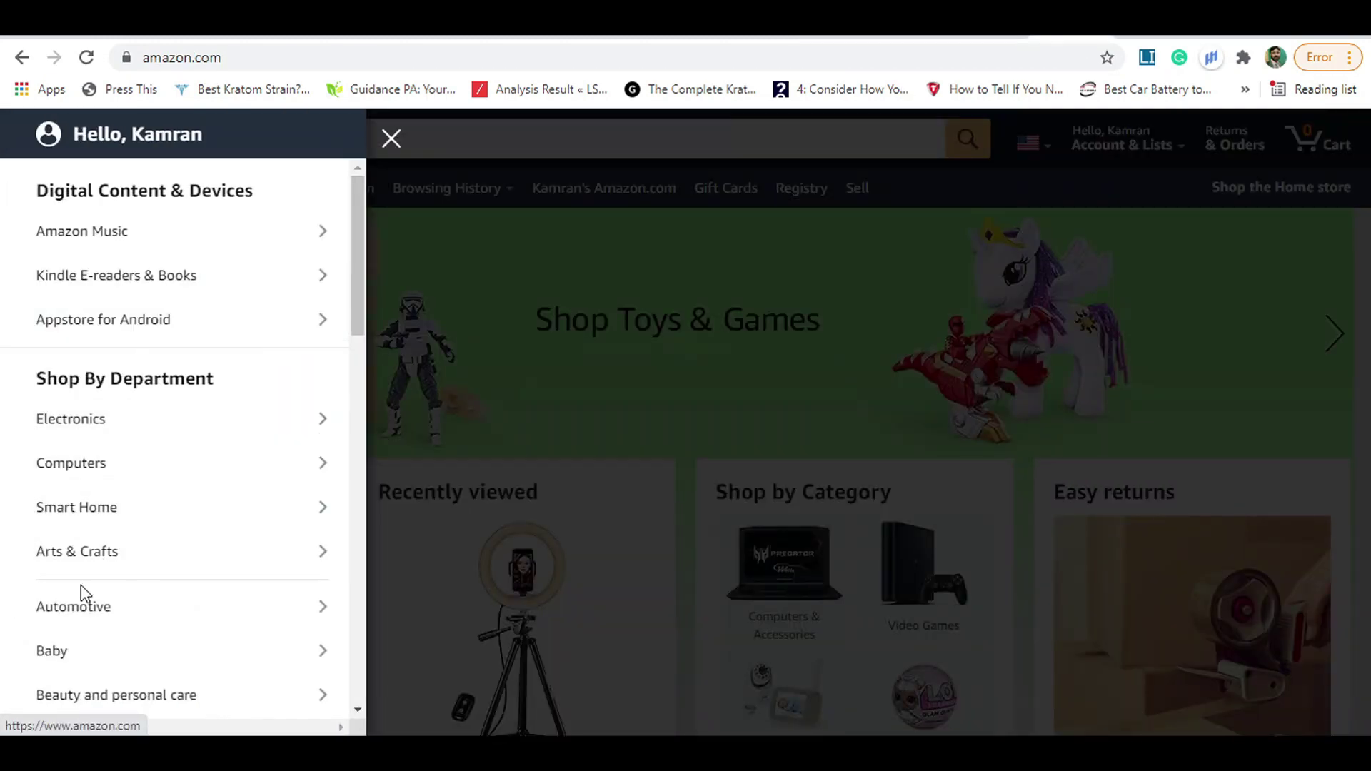
scroll(139, 537, down, 12)
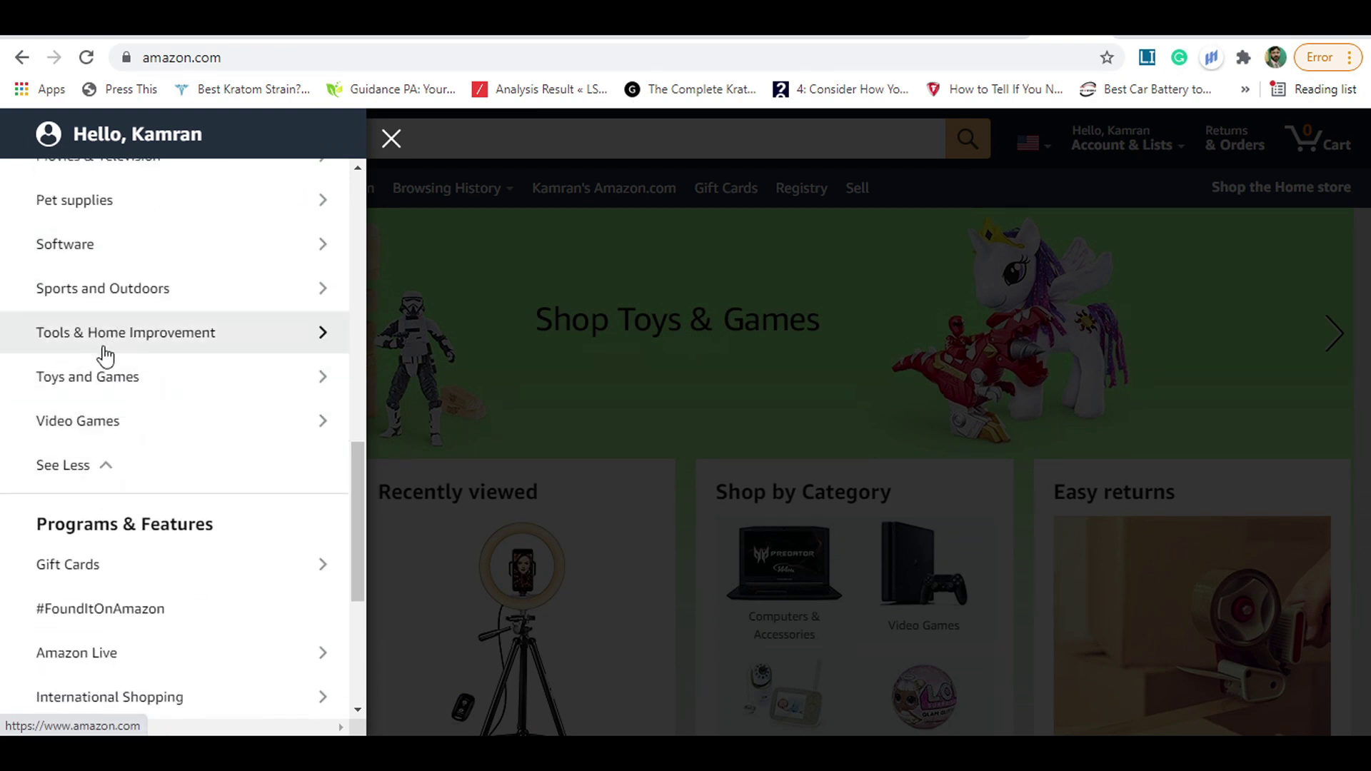
click(160, 346)
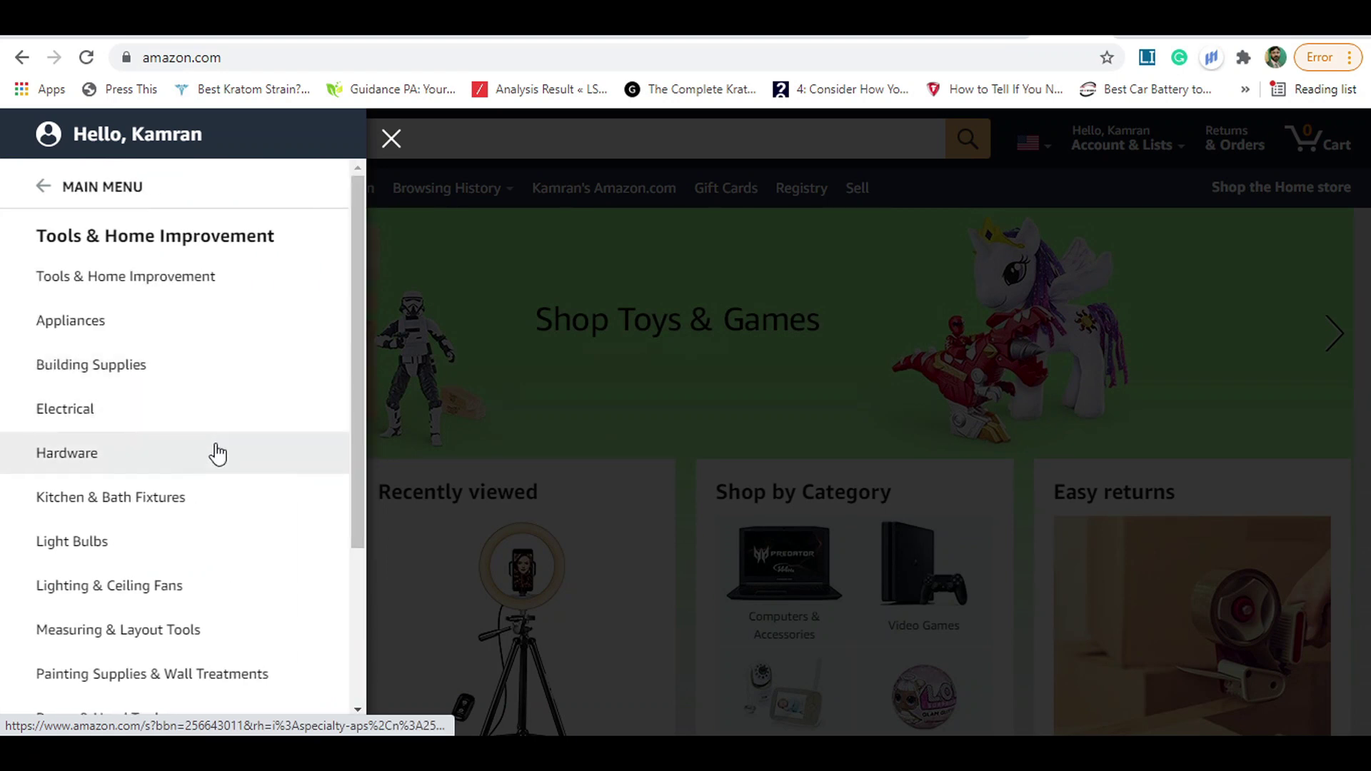
scroll(193, 403, down, 3)
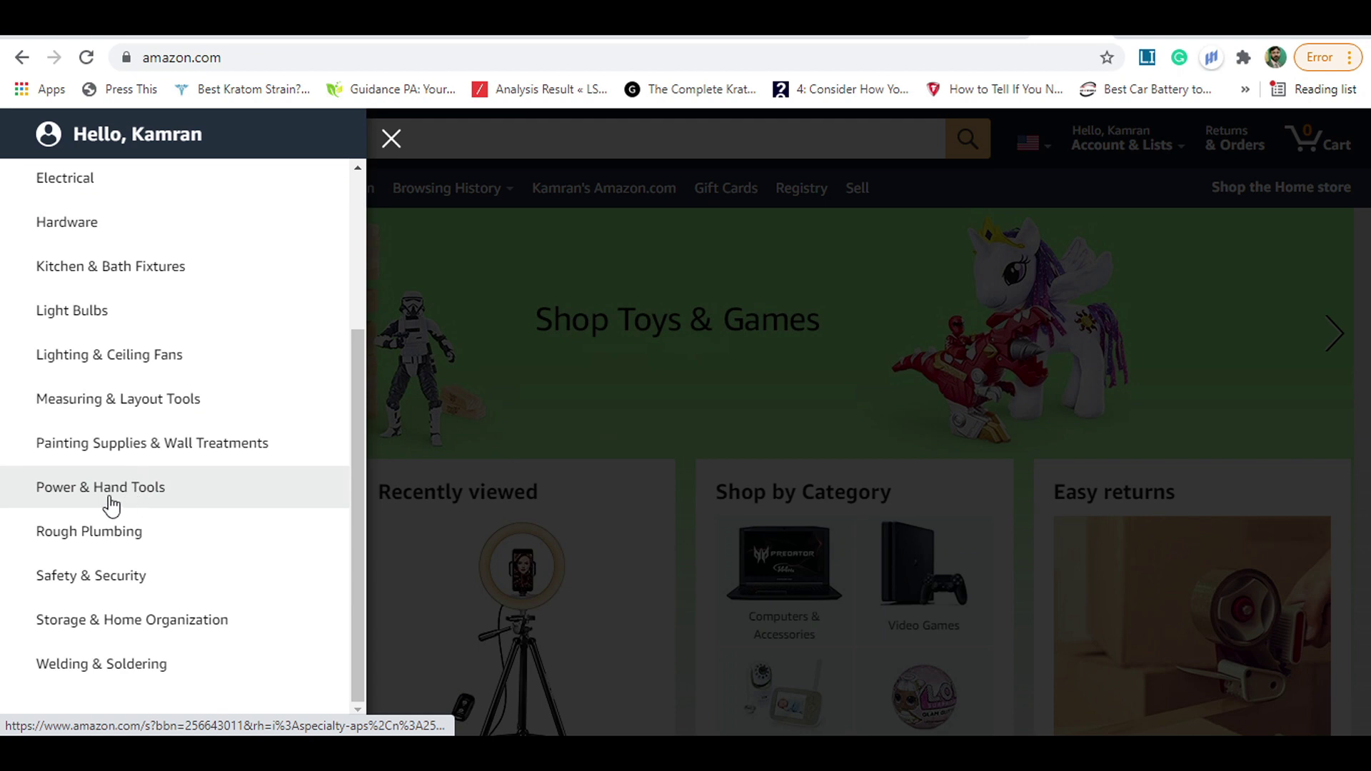
click(168, 493)
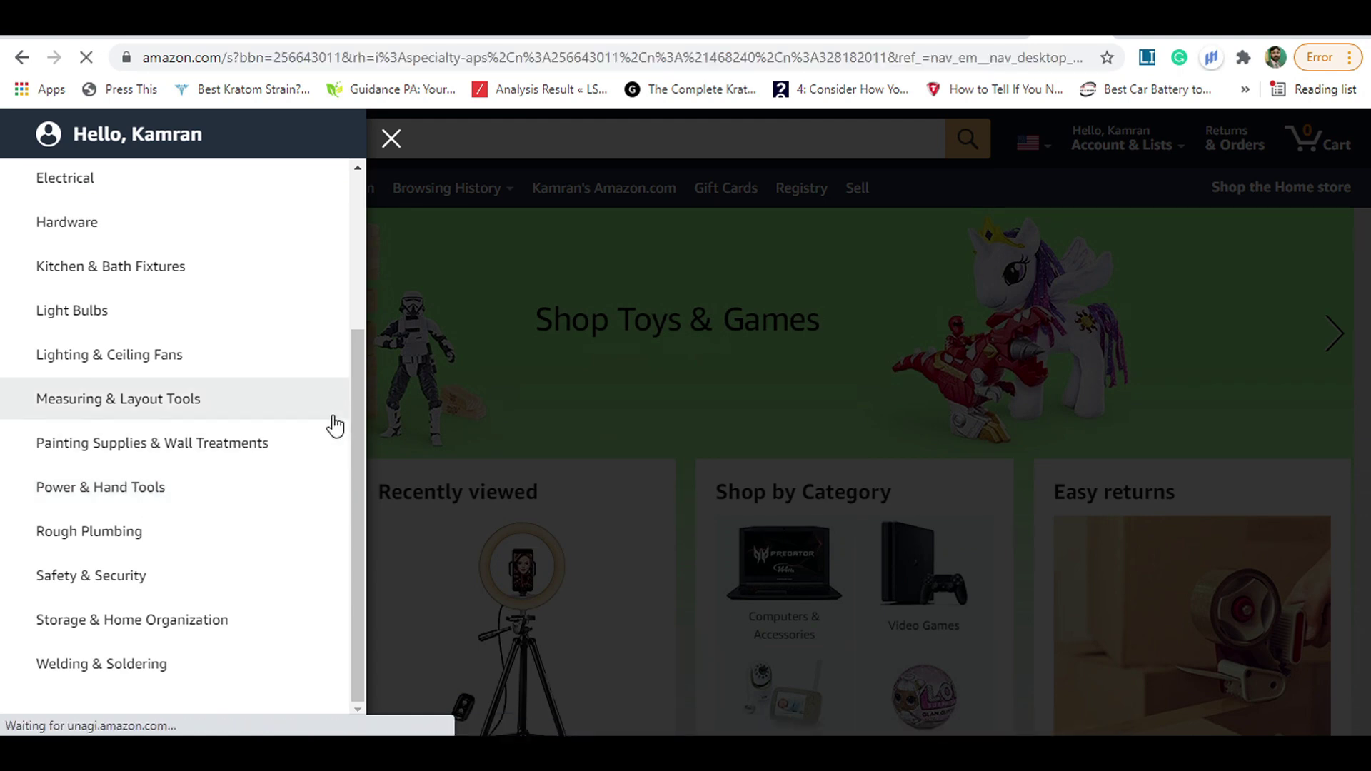
Browse the Power & Hand Tools product listings and their prices for possible affiliate niches.
scroll(785, 357, down, 5)
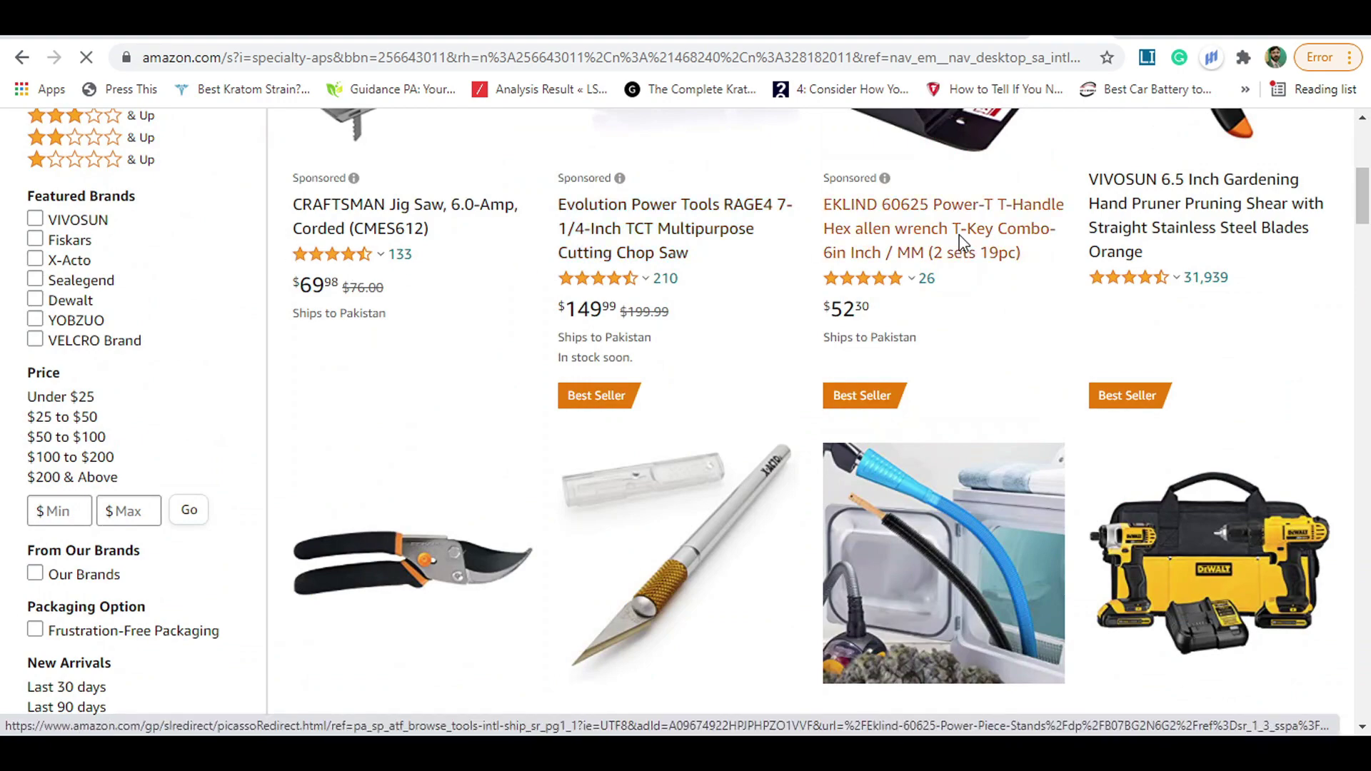
scroll(866, 315, down, 6)
scroll(864, 315, up, 6)
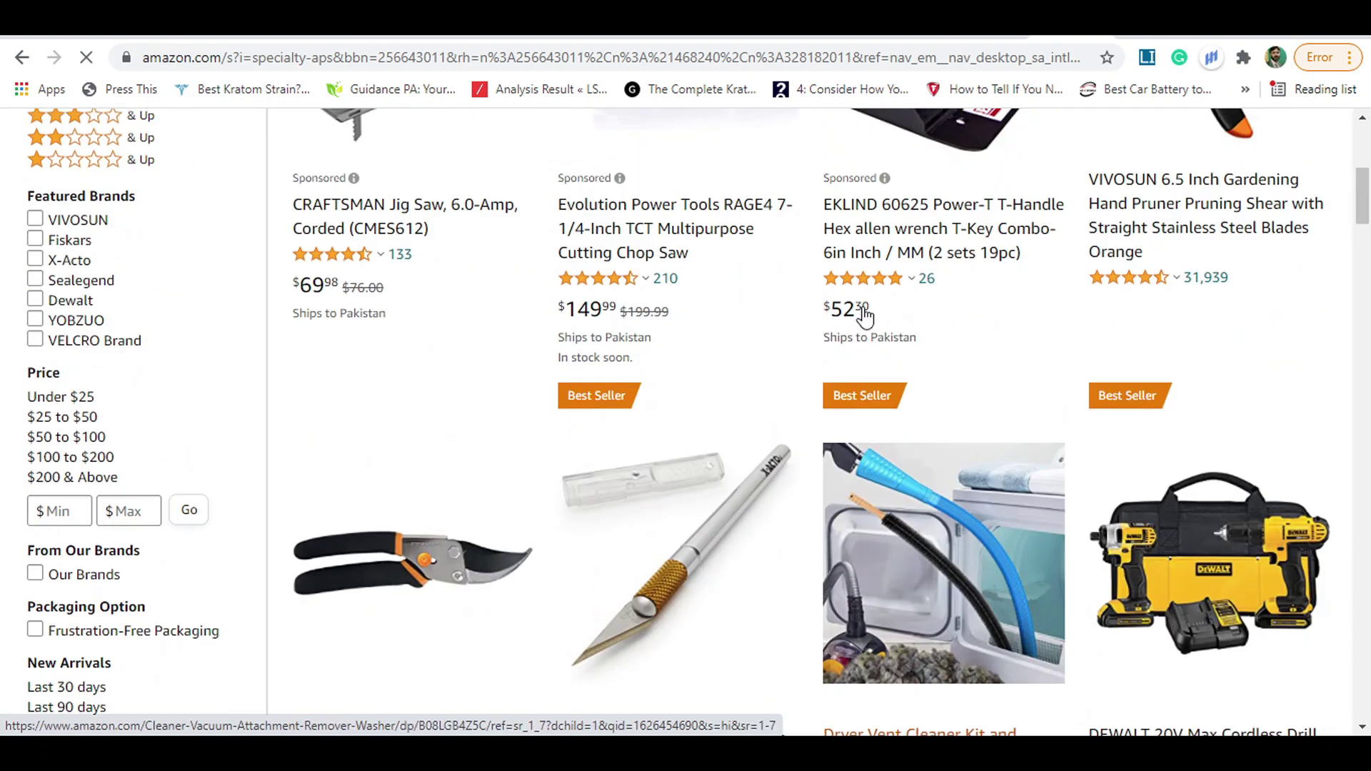
scroll(866, 315, up, 7)
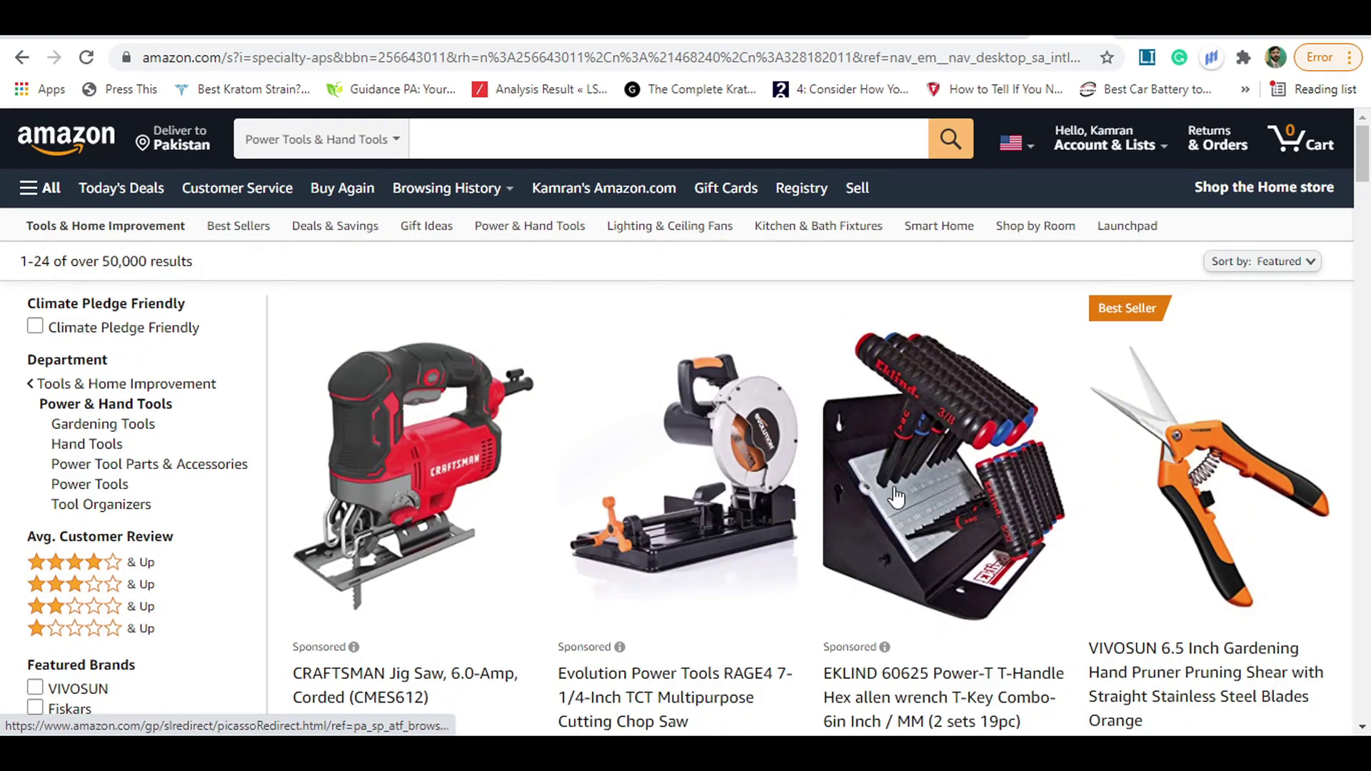
scroll(897, 495, down, 3)
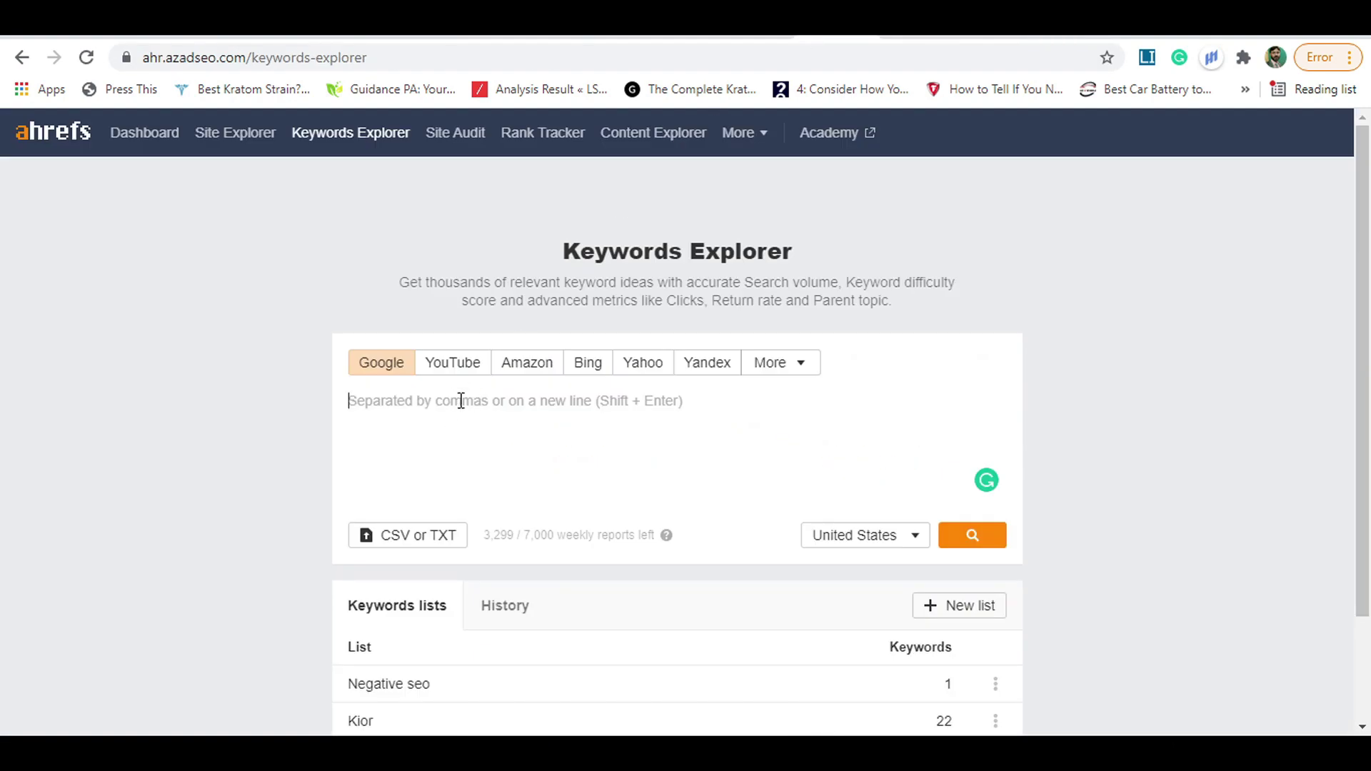
Look up "best circular saw" in Ahrefs Keywords Explorer and examine its search volume, keyword difficulty and keyword ideas.
click(461, 400)
text(best circular saw)
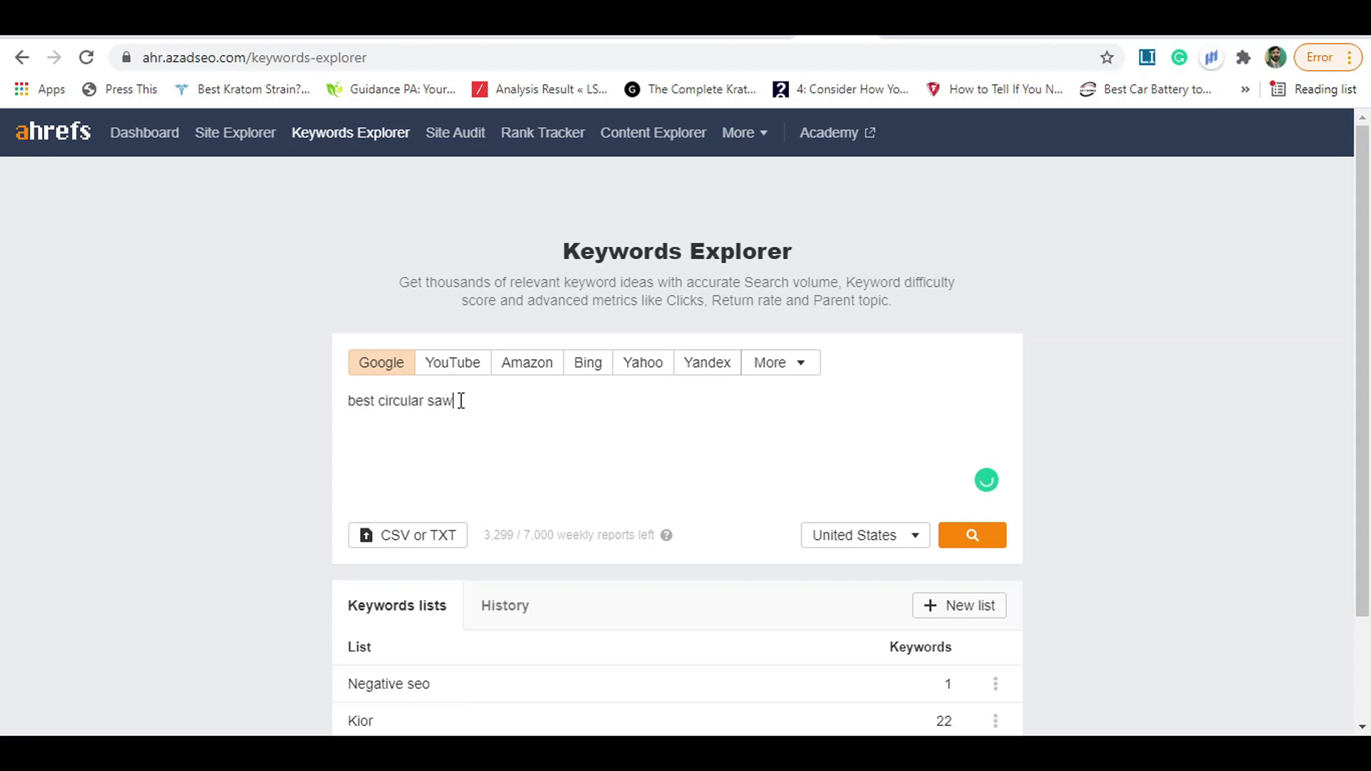
key(Return)
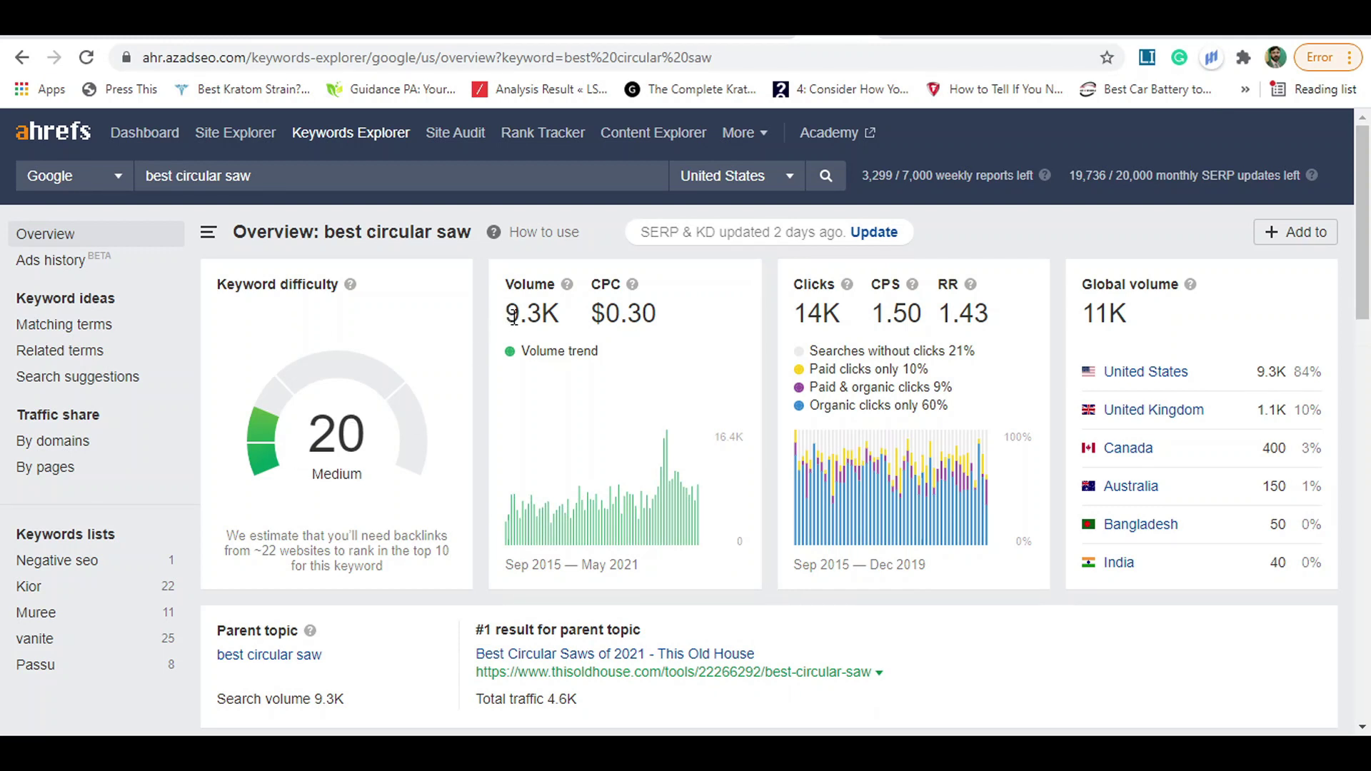
drag(513, 317, 556, 313)
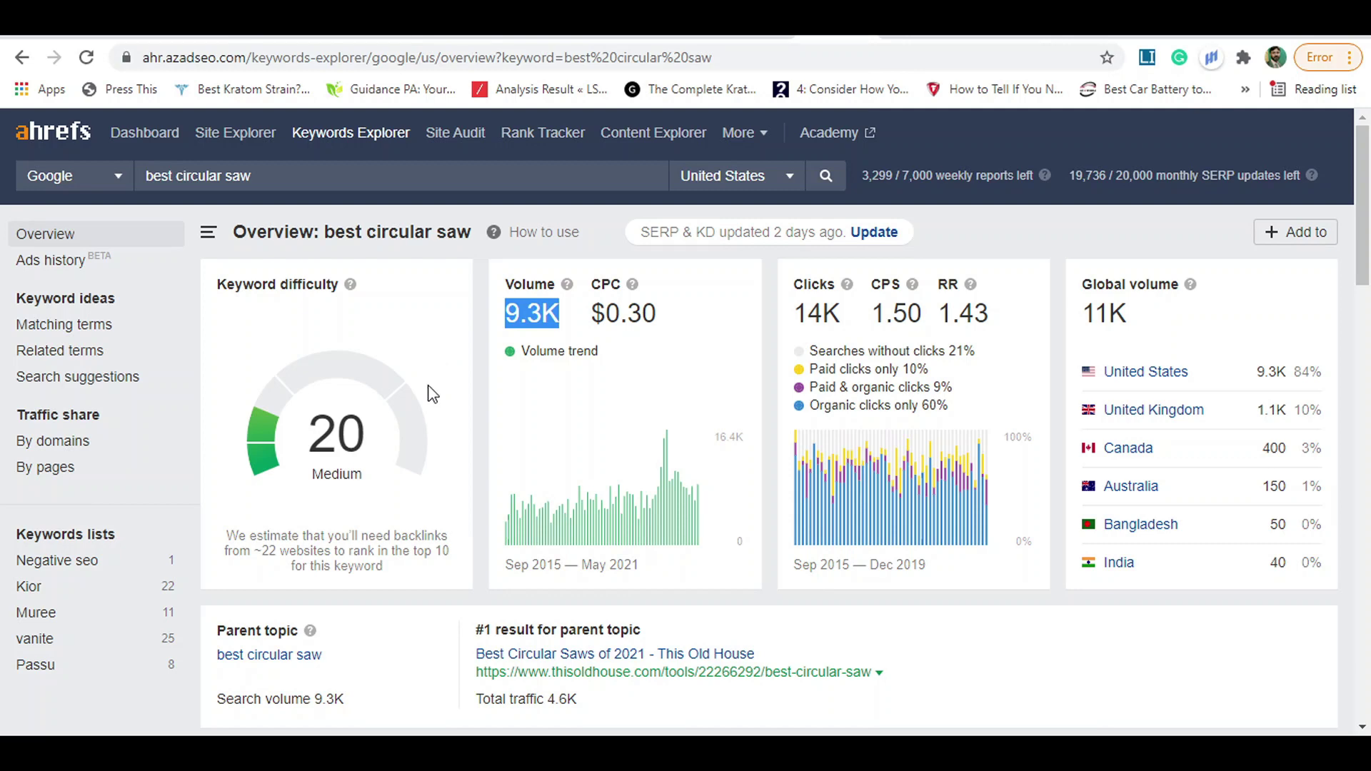
scroll(432, 392, down, 6)
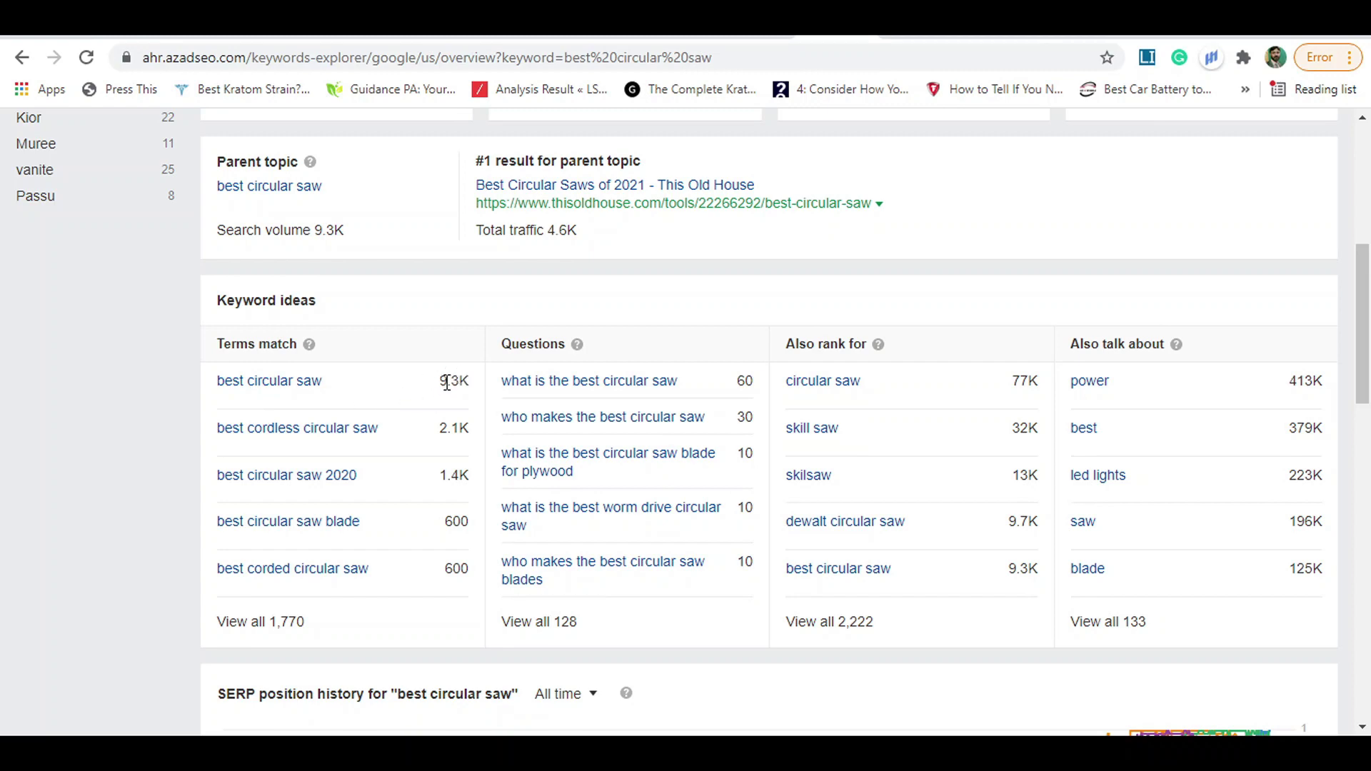
scroll(472, 378, up, 6)
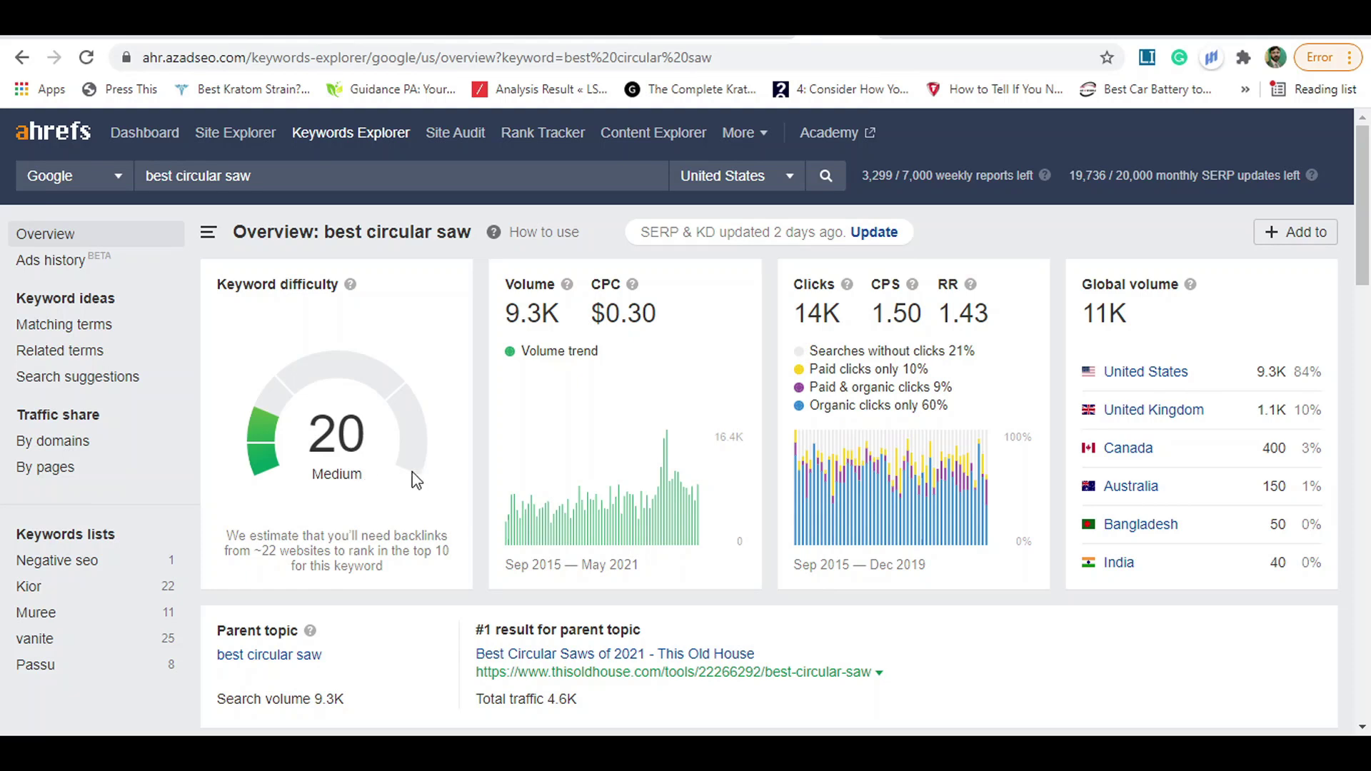
scroll(411, 464, down, 6)
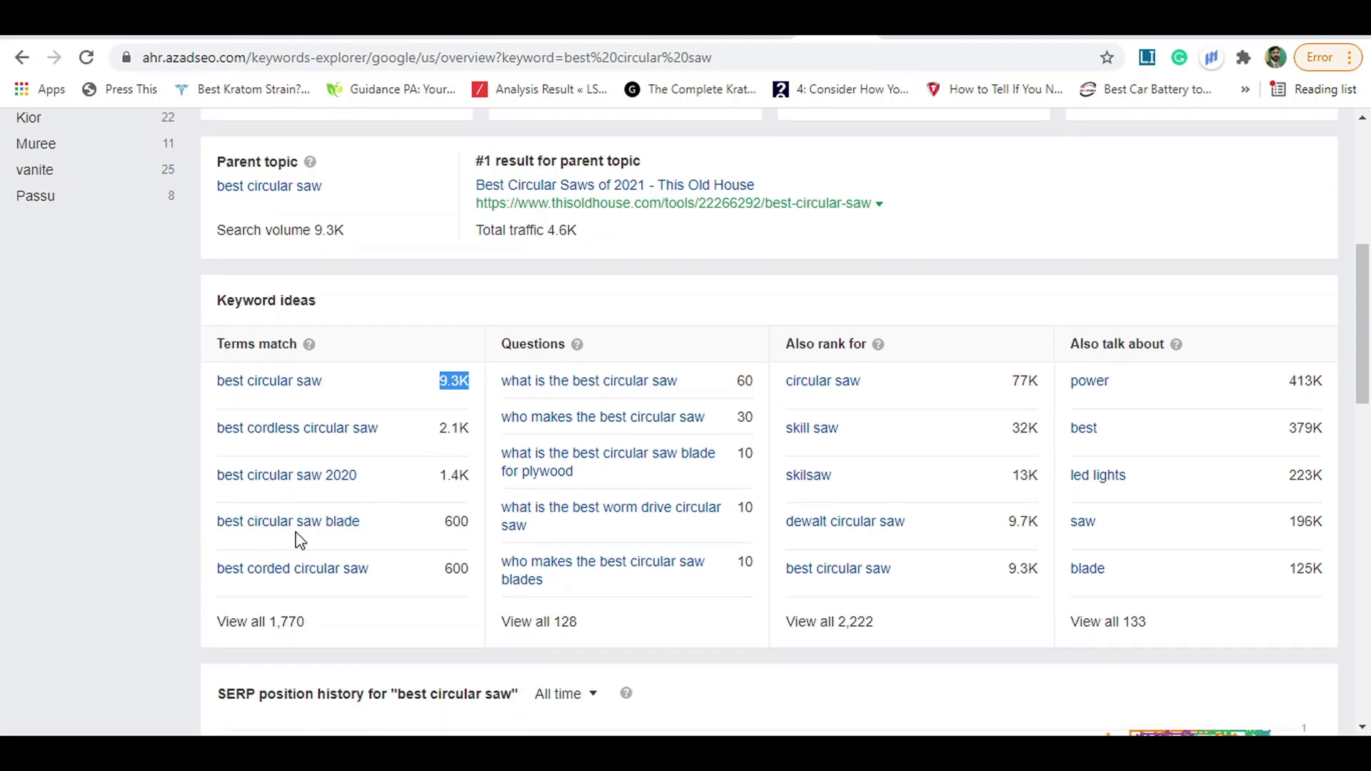
scroll(428, 377, up, 6)
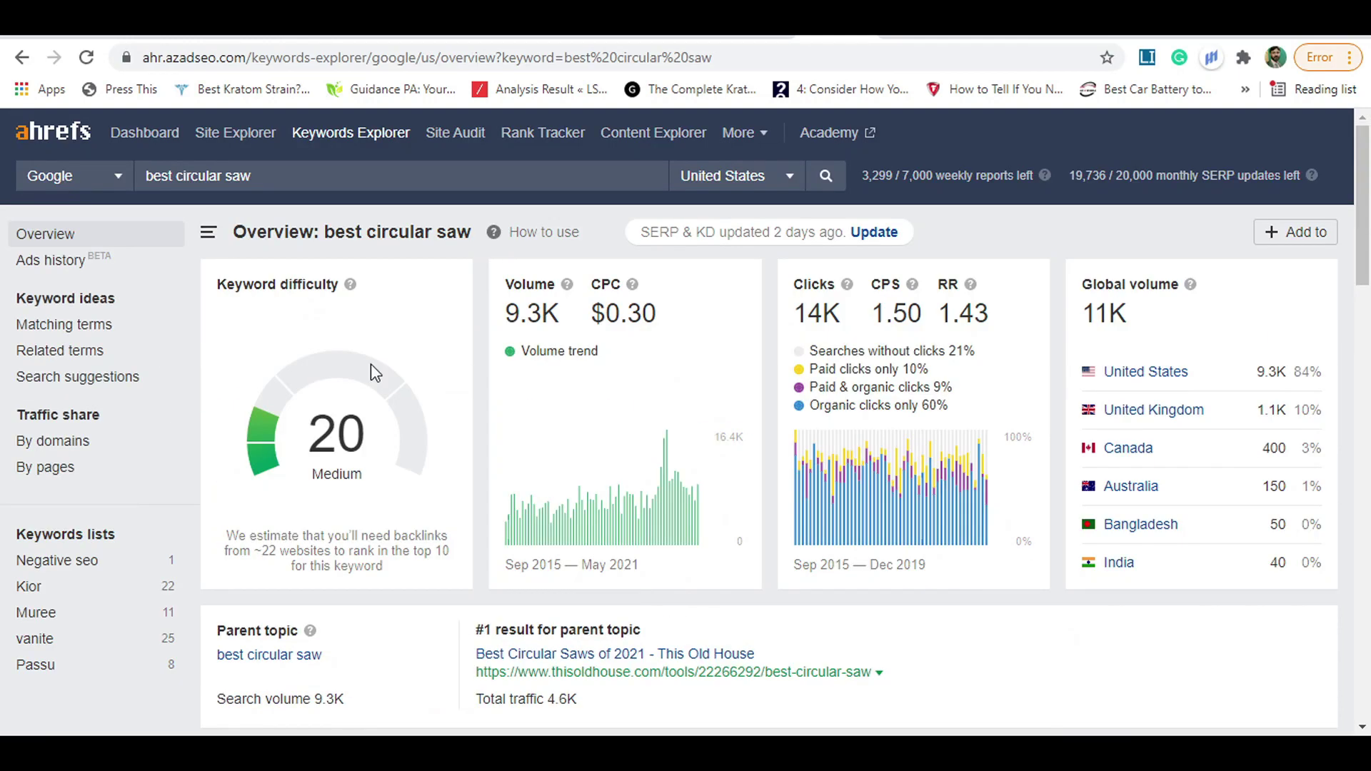
List the matching terms for "best circular saw" and select the keyword "best cordless circular saw".
click(65, 326)
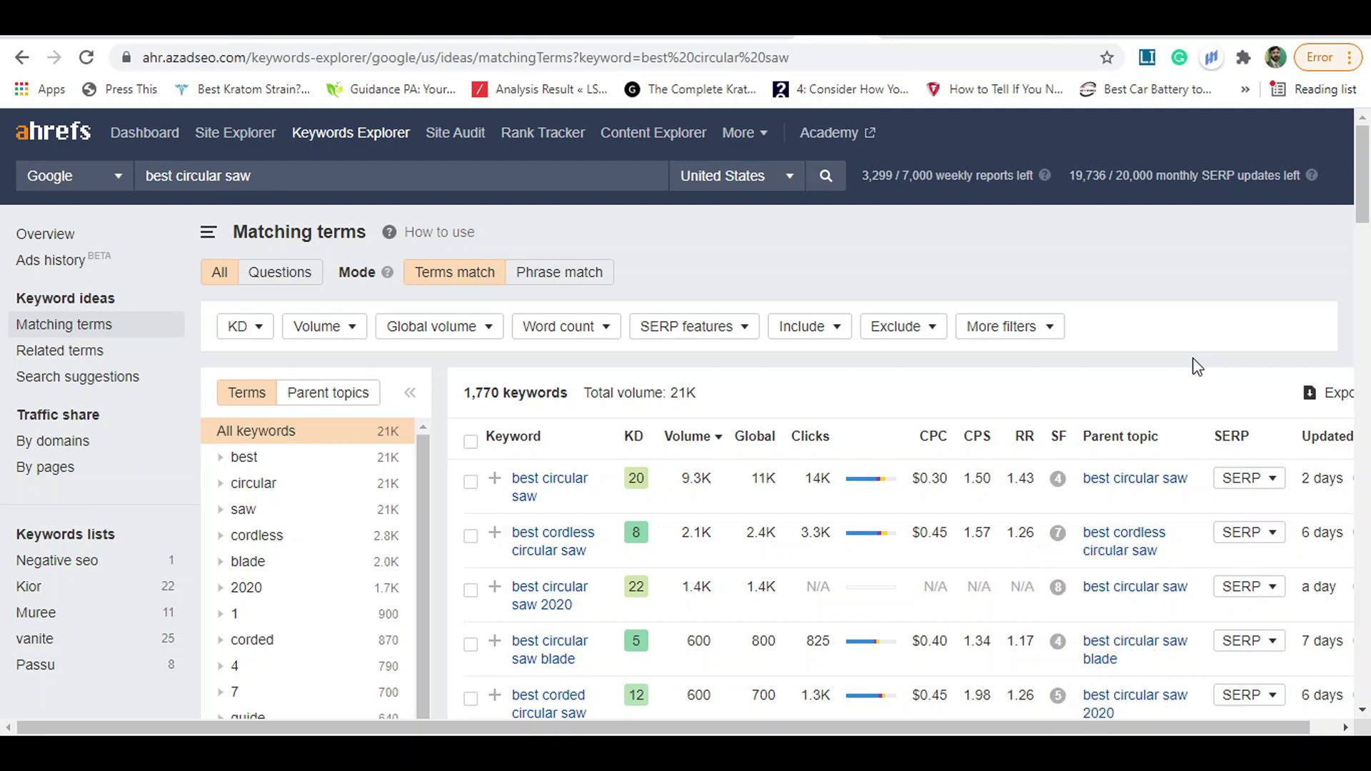
scroll(948, 429, down, 3)
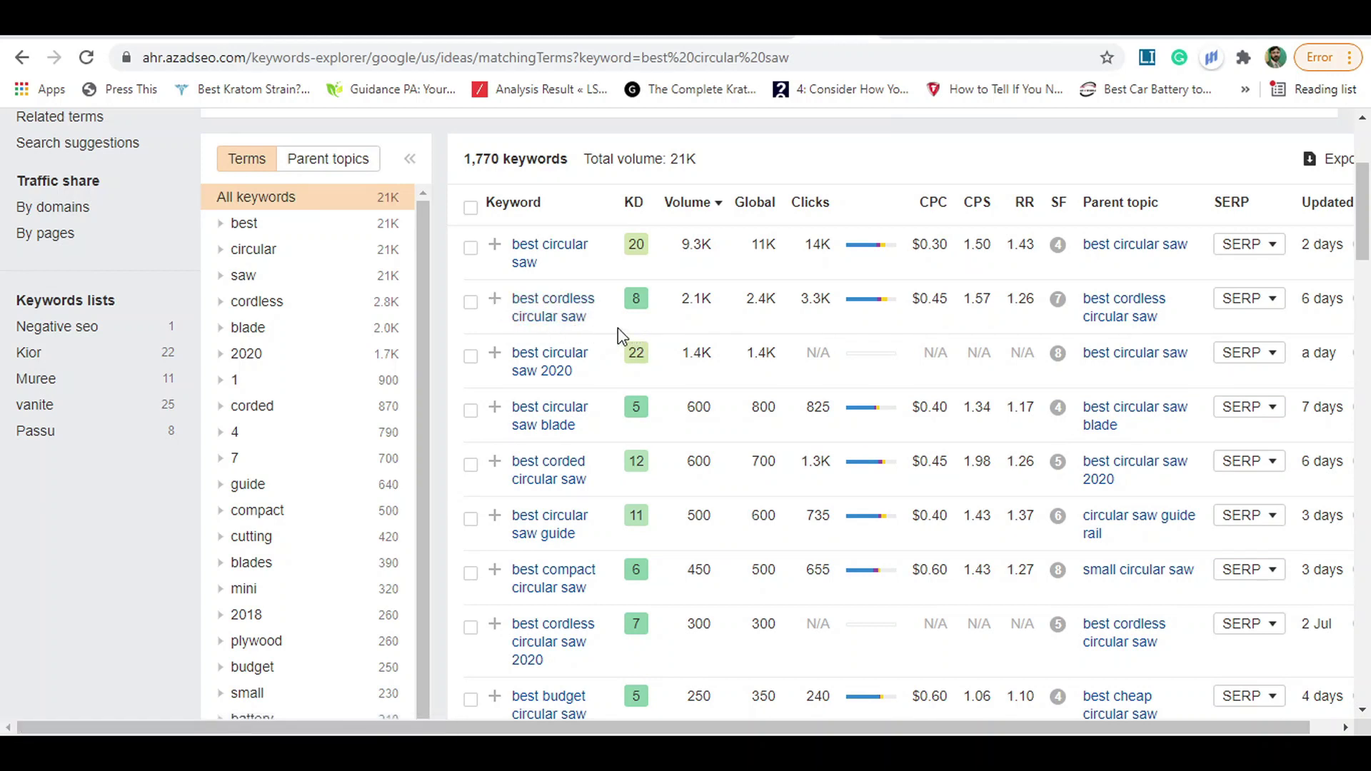
drag(606, 324, 511, 296)
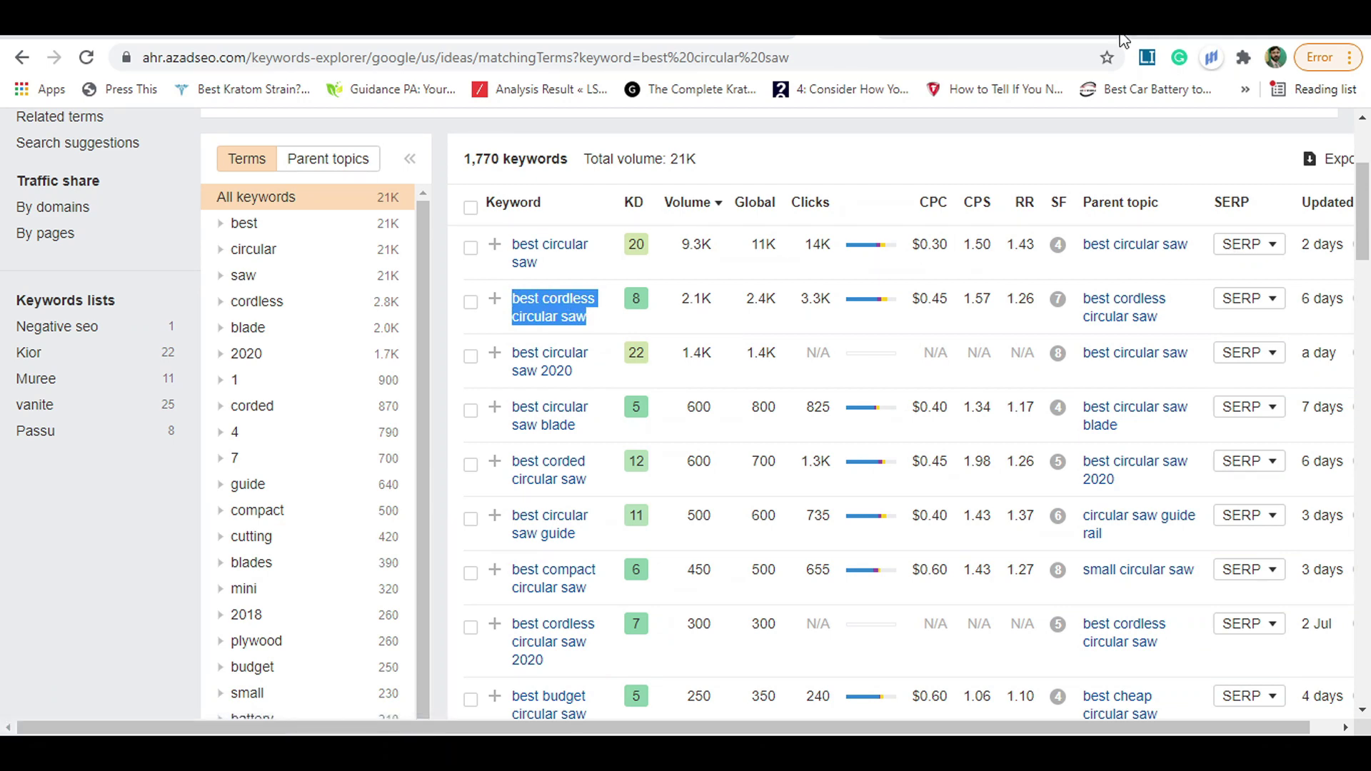
Search Google in a new tab for "allintitle:best cordless circular saw" to check the keyword's title competition.
key(ctrl+t)
text(a)
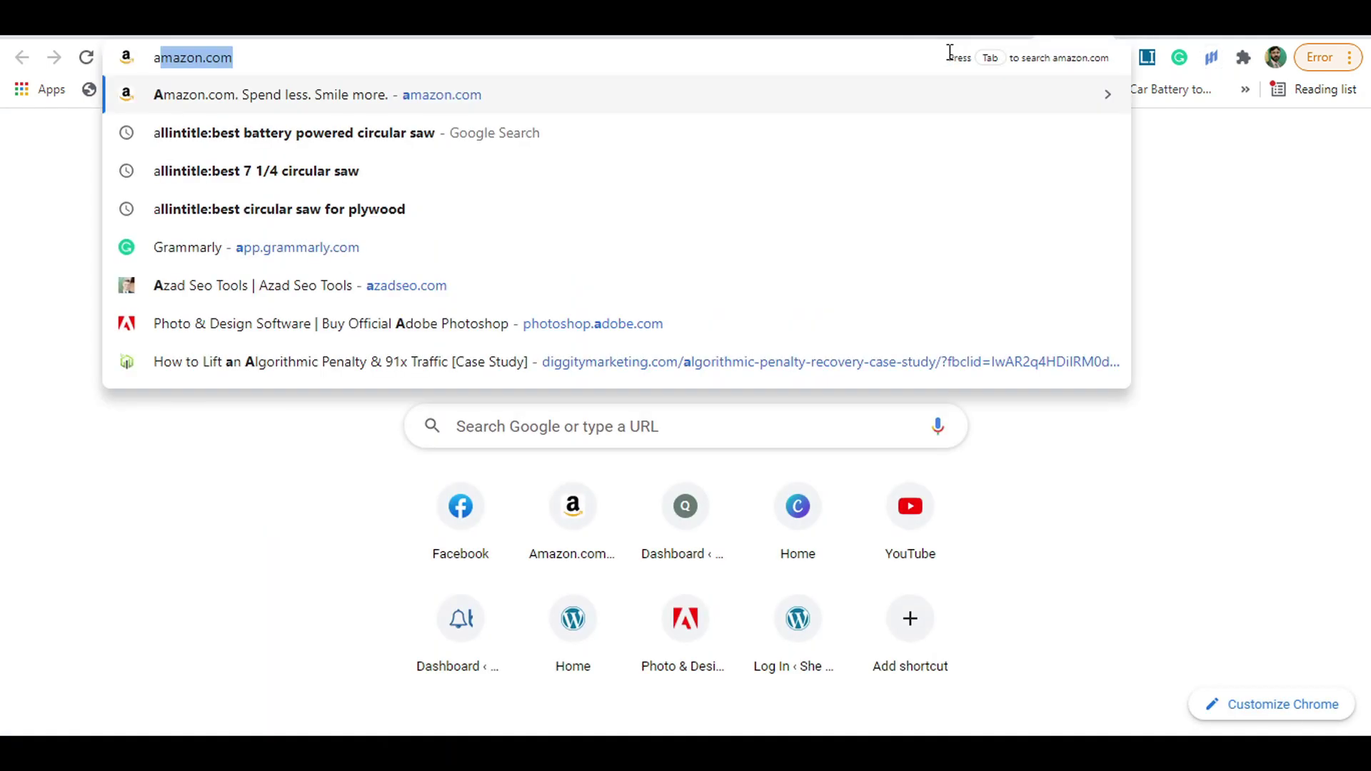
text(llintitle)
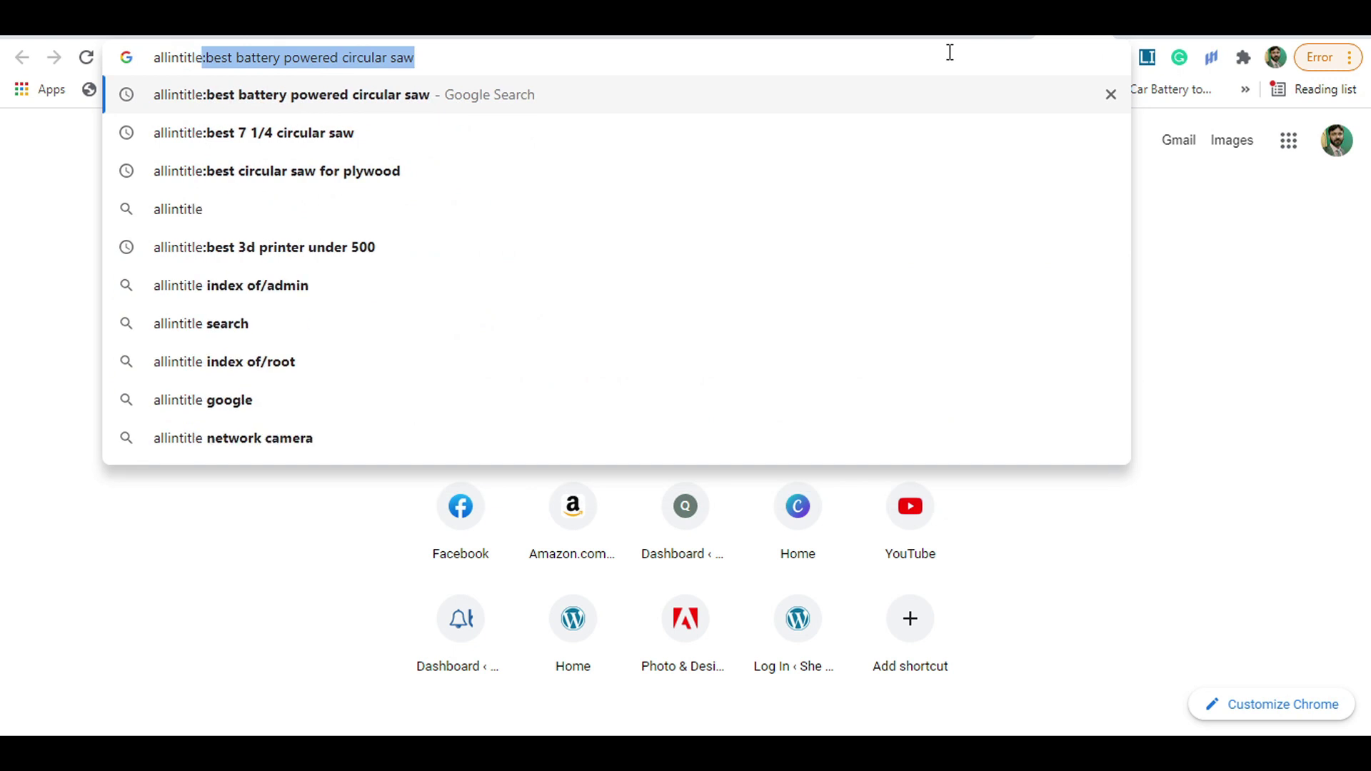
text(:)
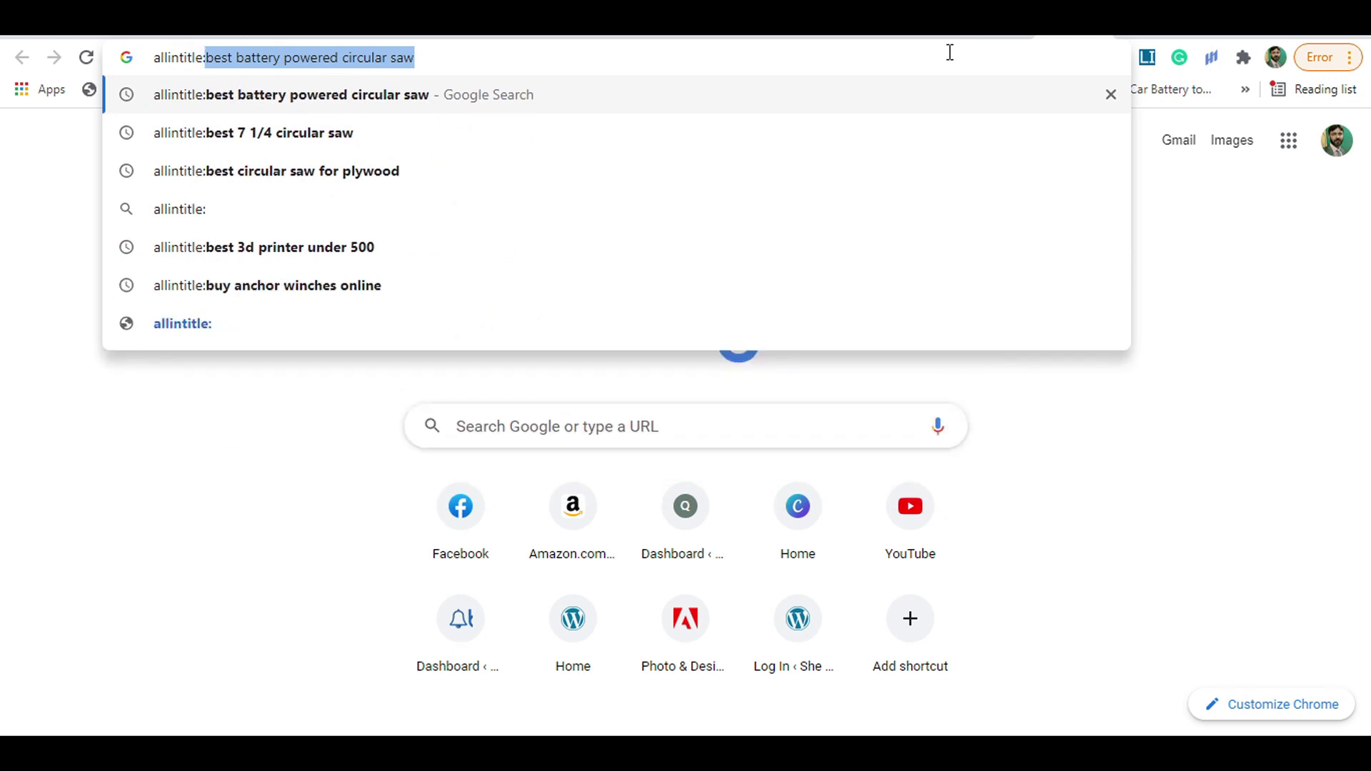
text(best cordless circular saw)
key(Return)
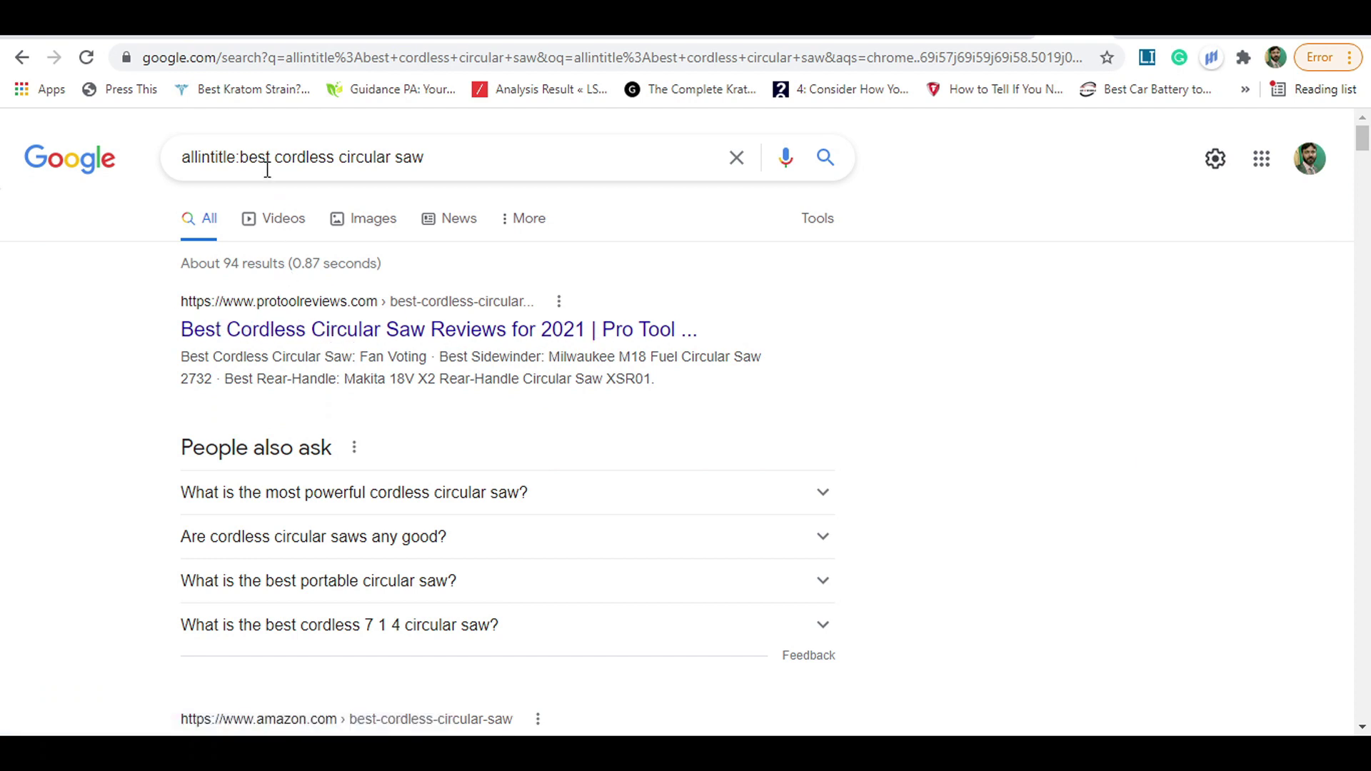
Examine the result count and the ranking page titles for the "best cordless circular saw" allintitle search.
drag(242, 157, 455, 151)
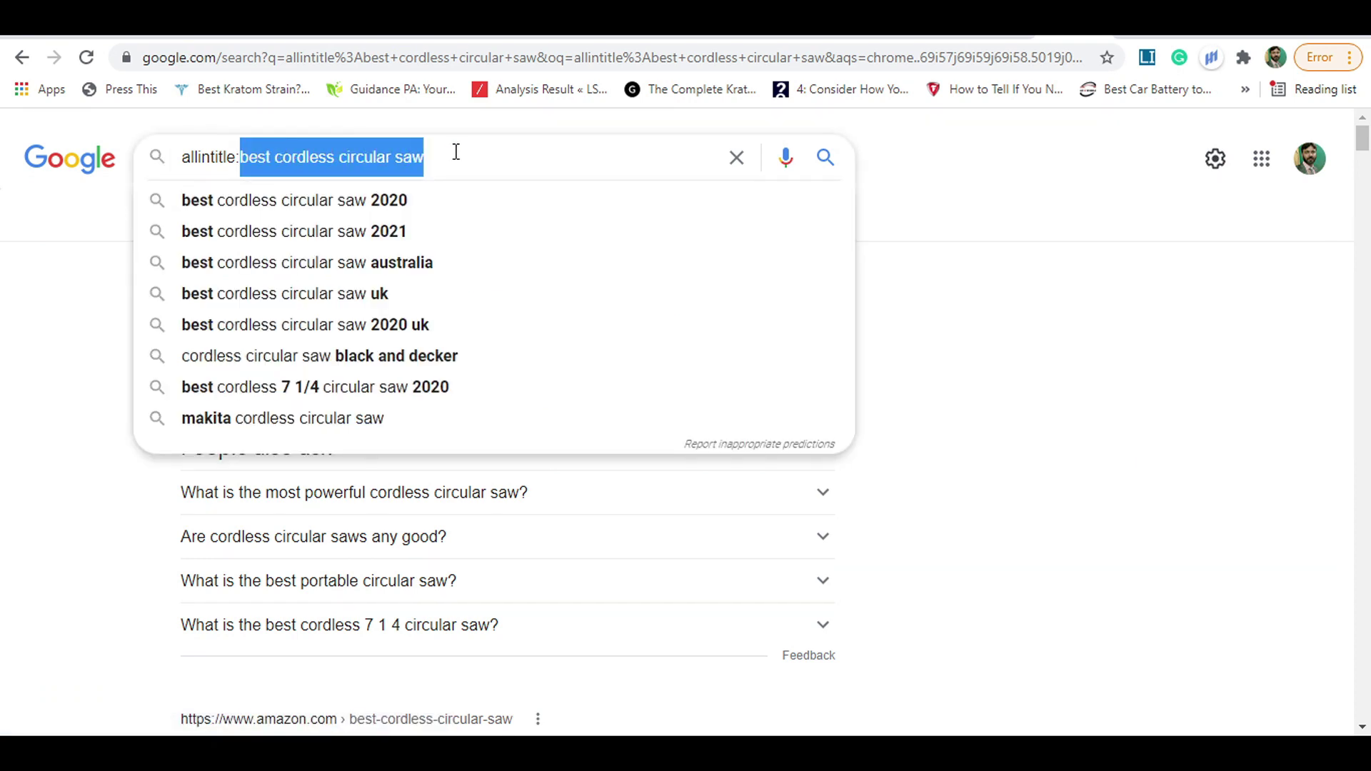
click(1149, 340)
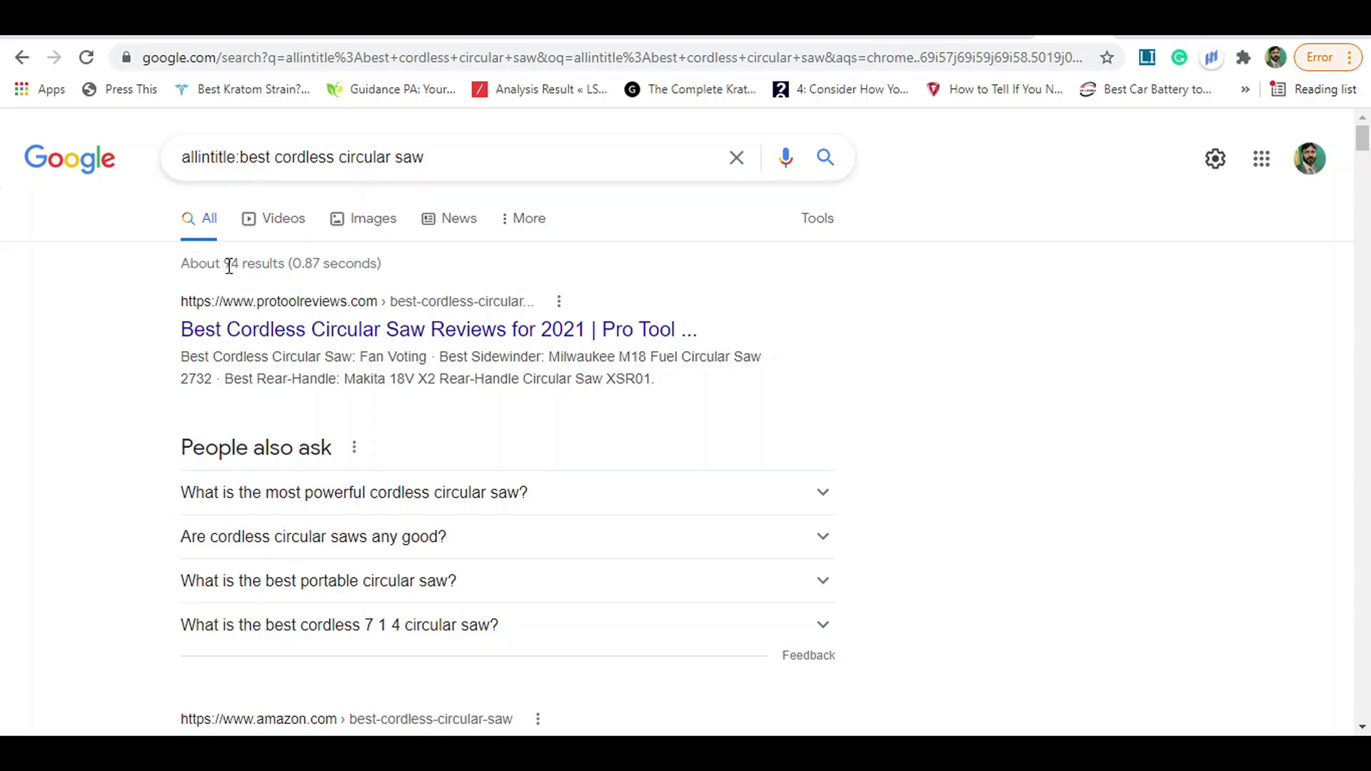
drag(225, 266, 277, 269)
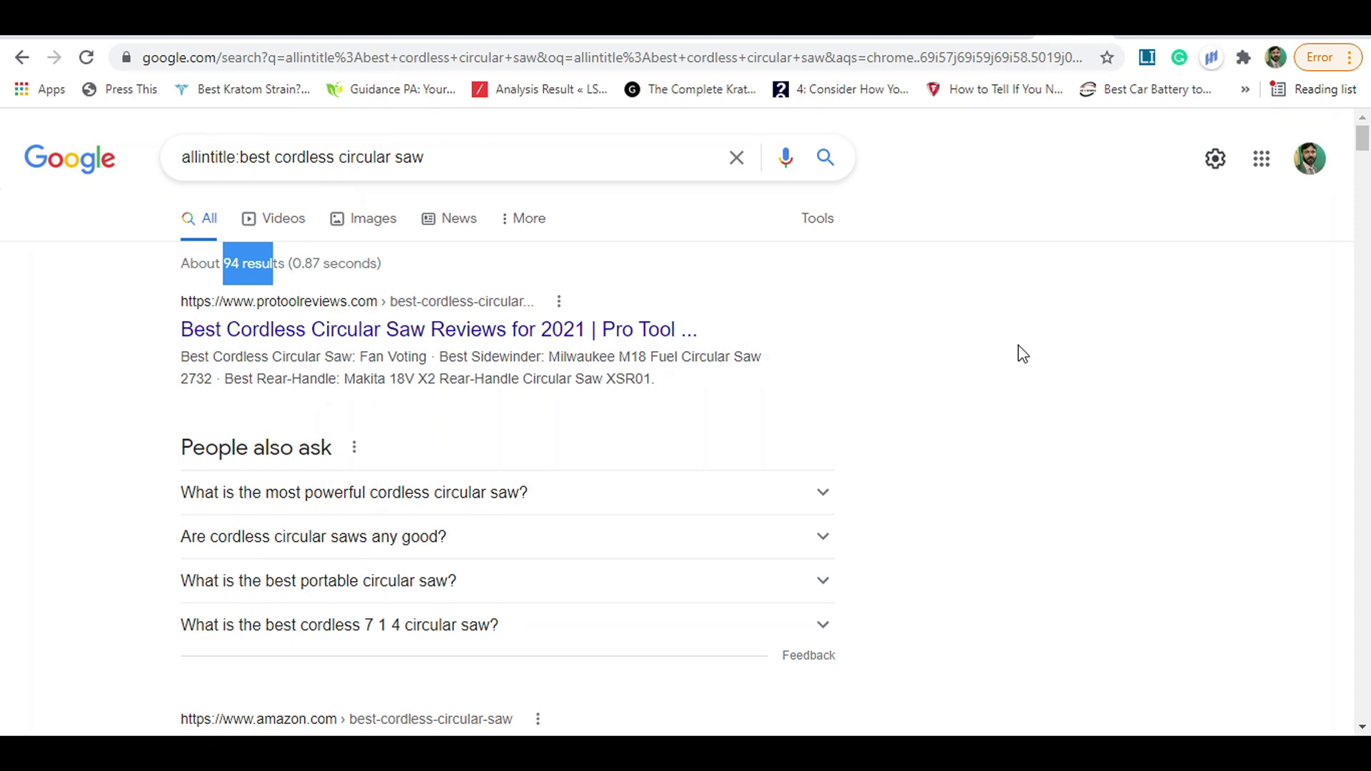
drag(472, 159, 244, 155)
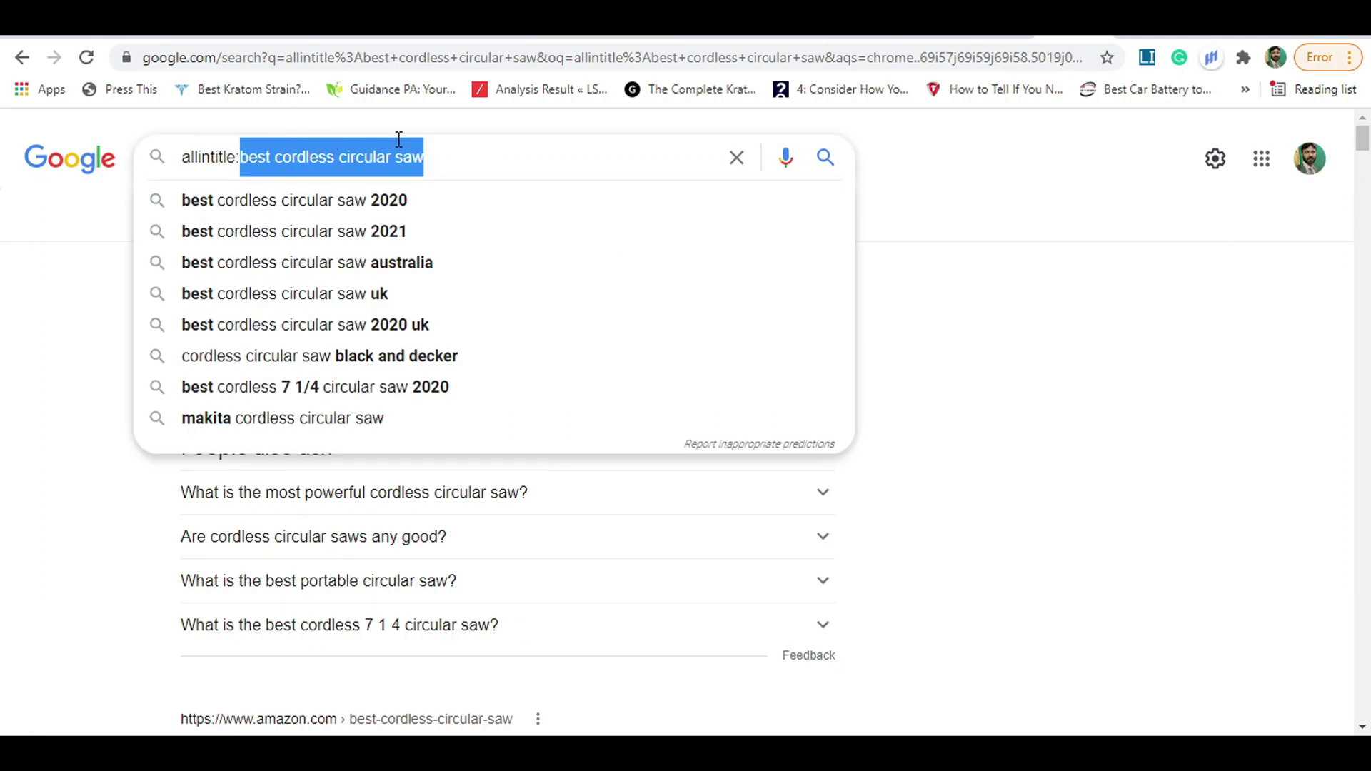
click(1257, 376)
scroll(646, 503, down, 10)
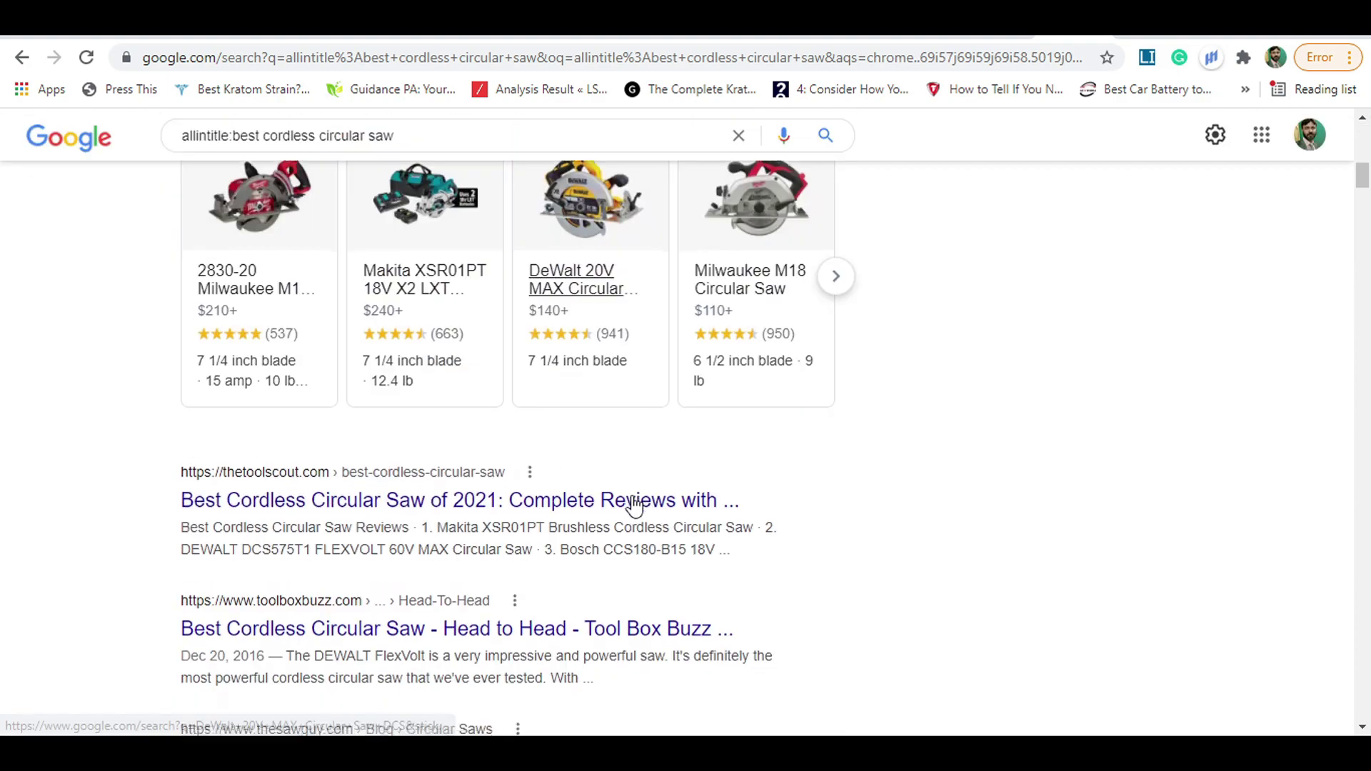
scroll(964, 538, up, 15)
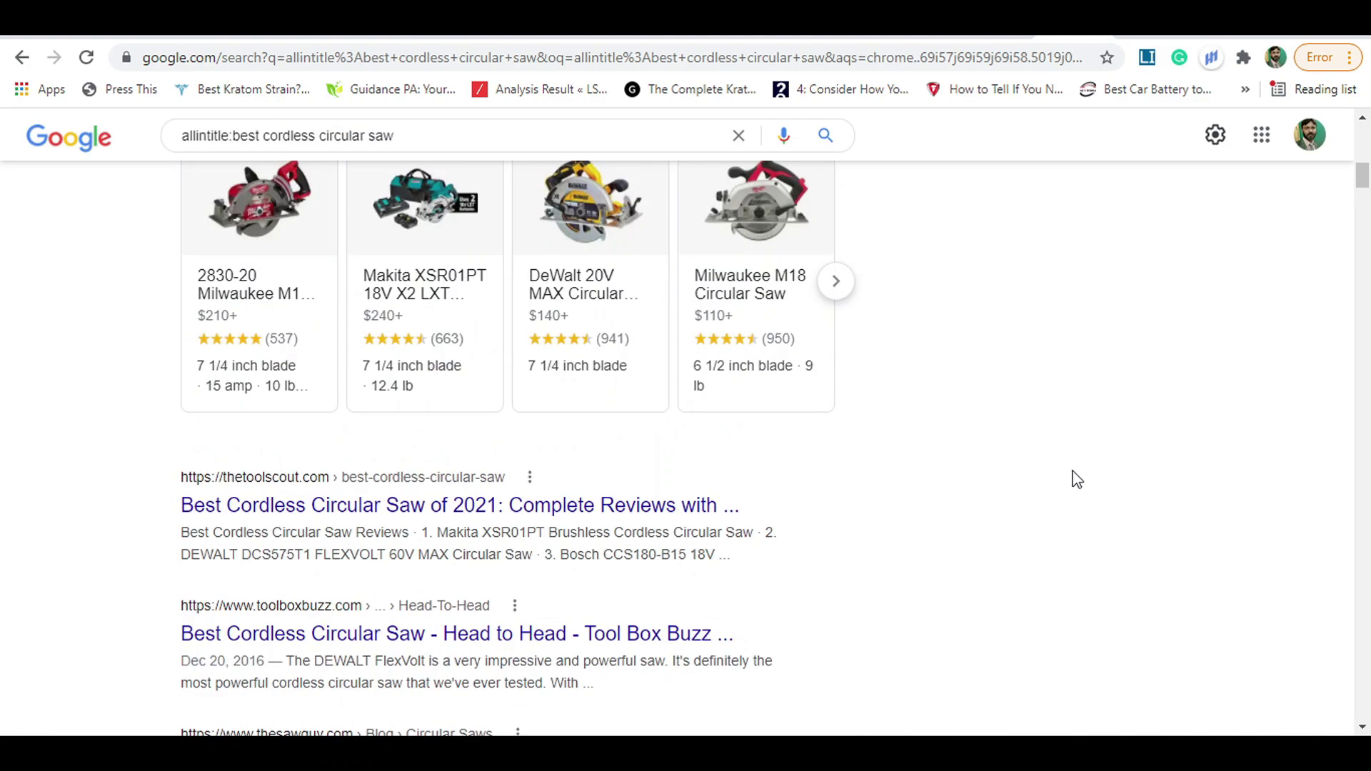
scroll(1076, 479, up, 5)
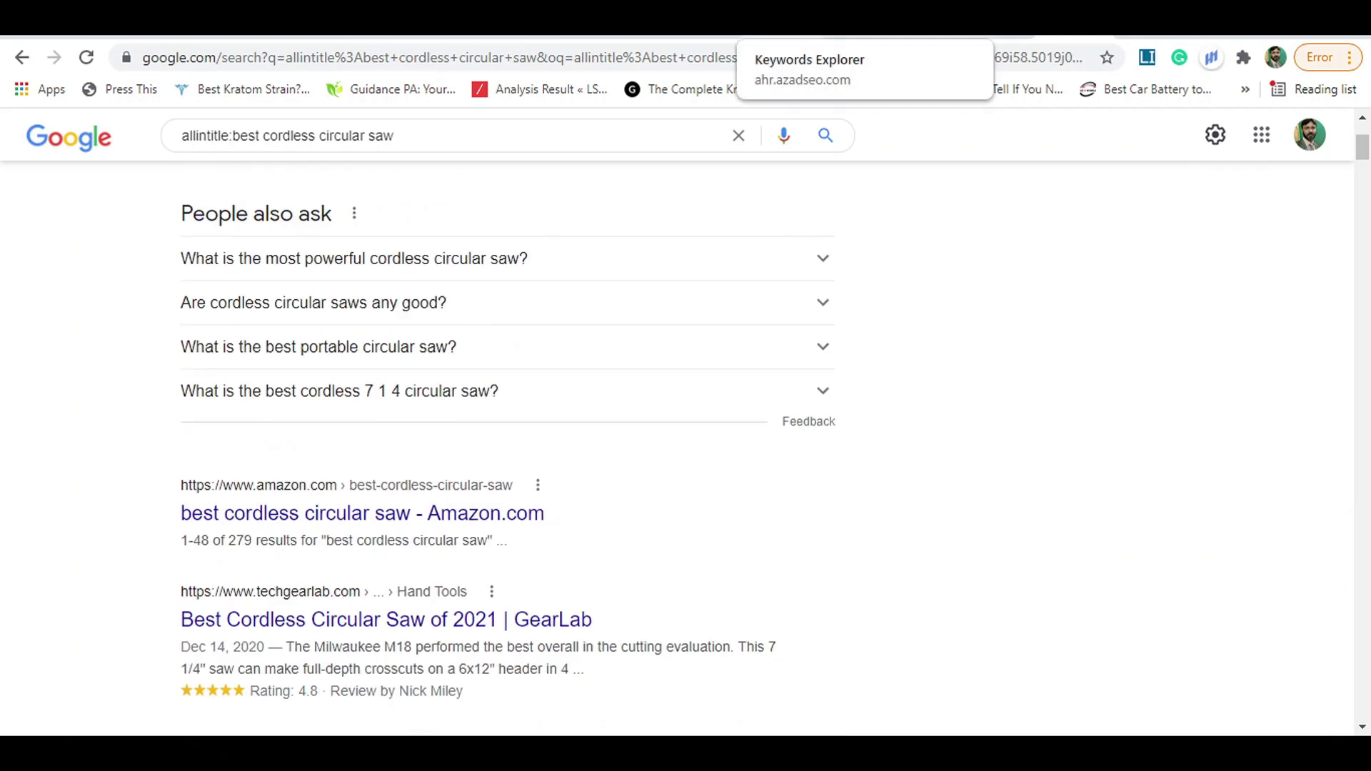
Copy the keyword "best circular saw blade" from the Ahrefs matching terms and search Google for "allintitle:best circular saw blade".
click(807, 22)
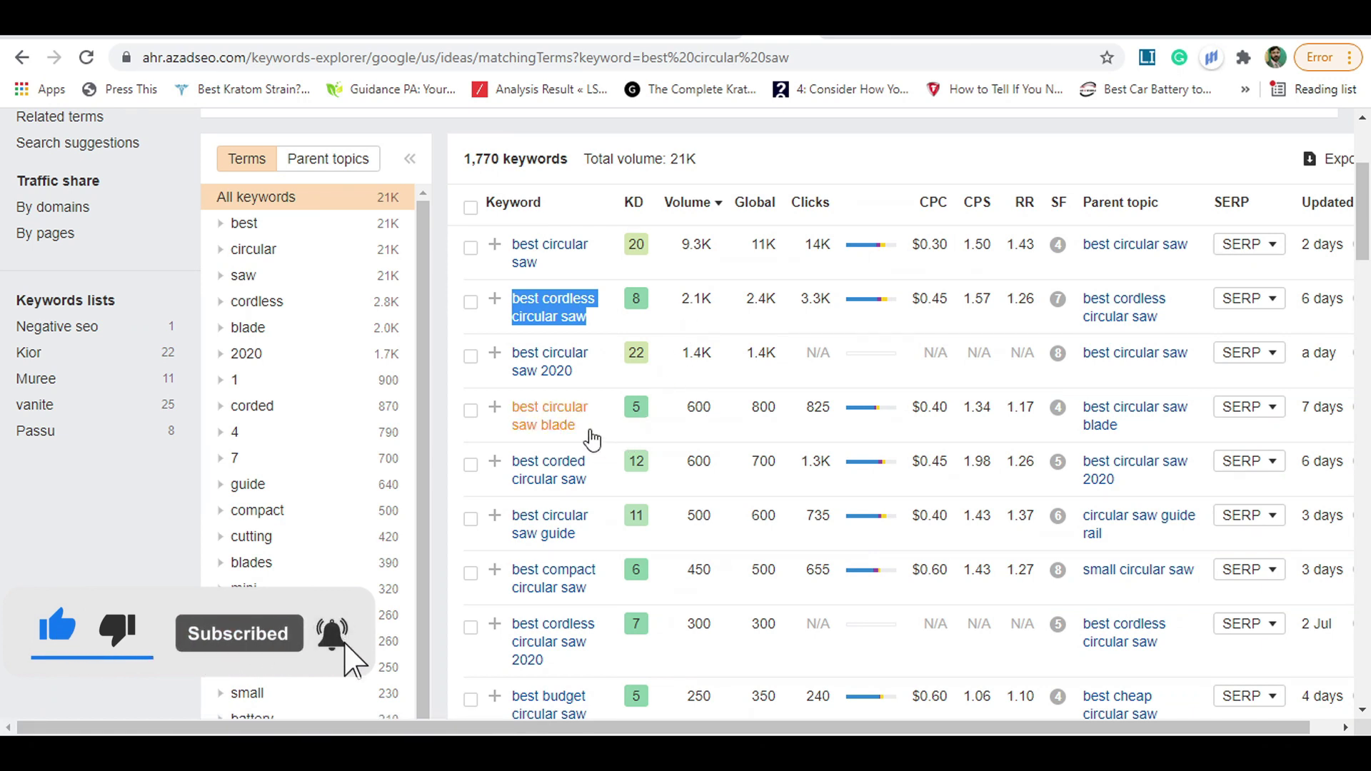
drag(612, 437, 507, 406)
key(ctrl+c)
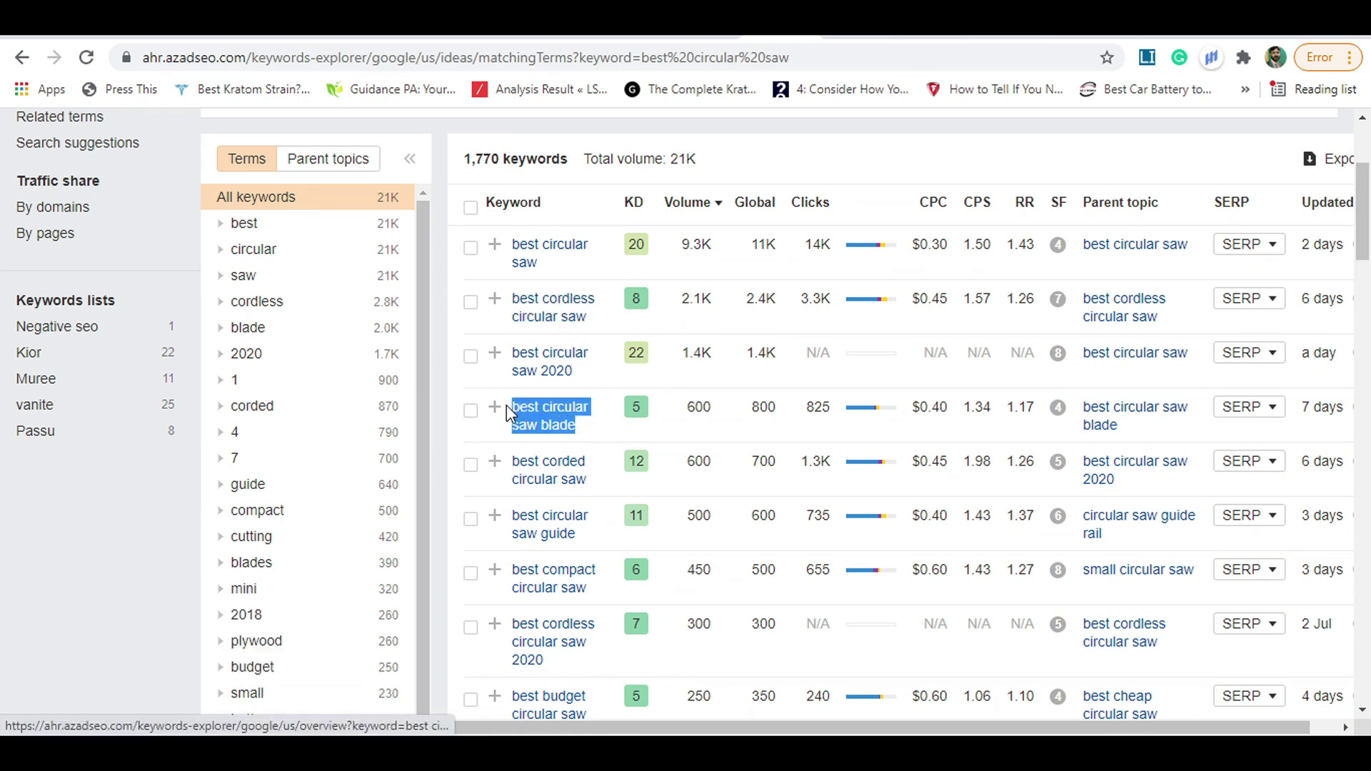
click(1064, 25)
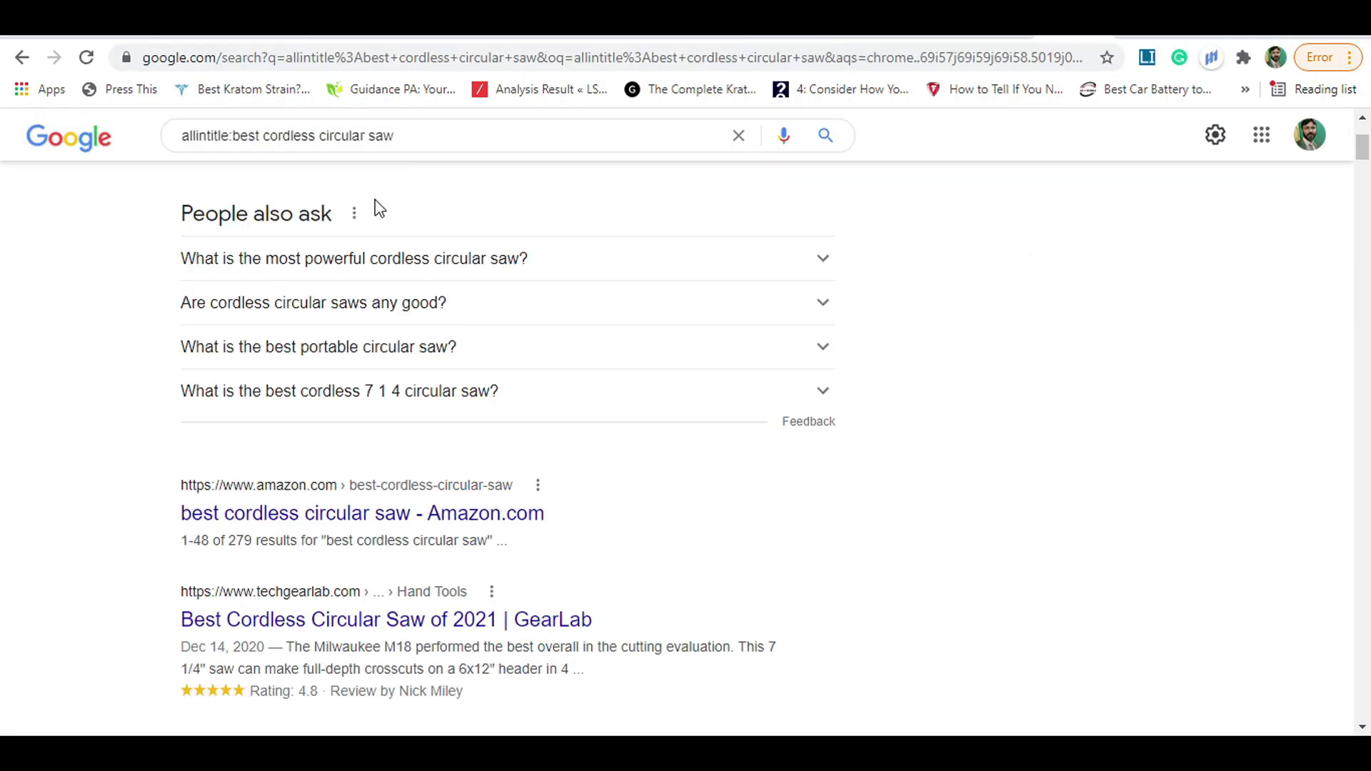
drag(236, 135, 424, 134)
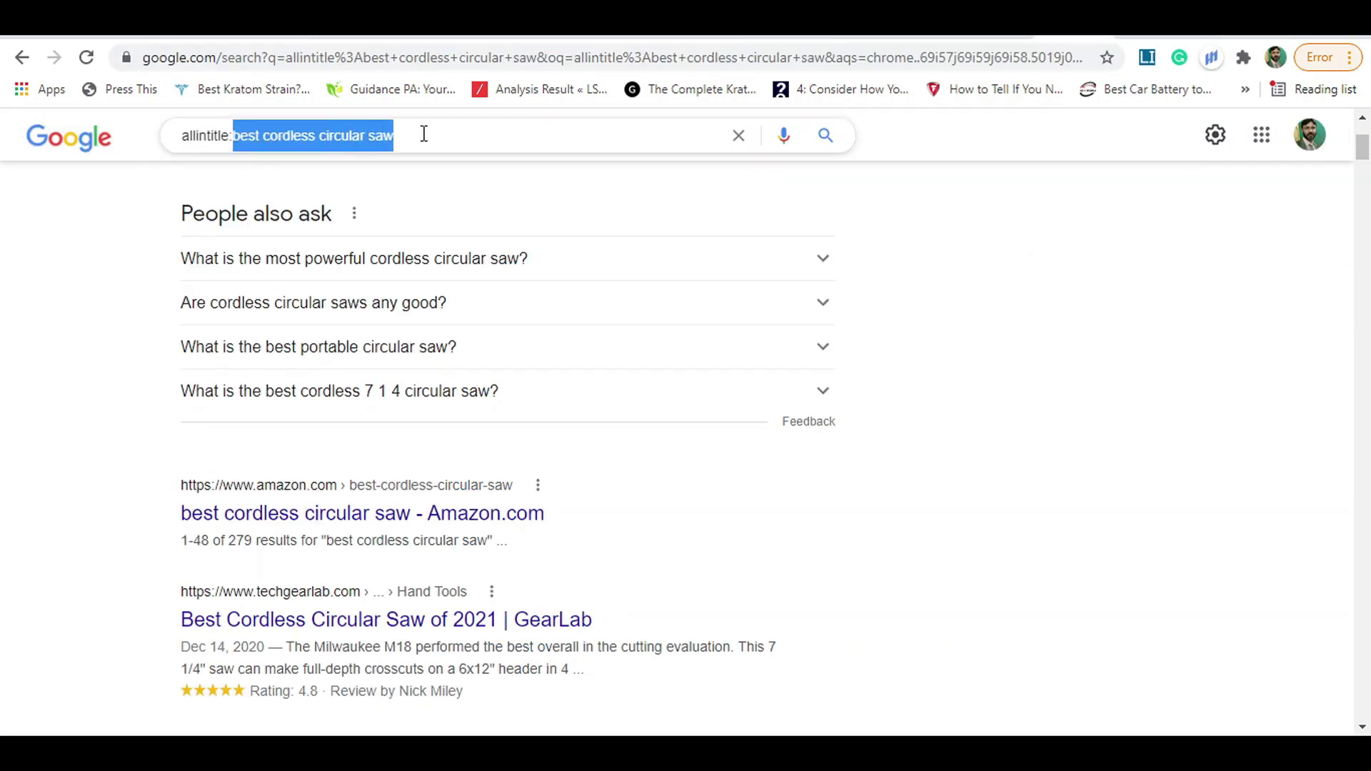
key(ctrl+v)
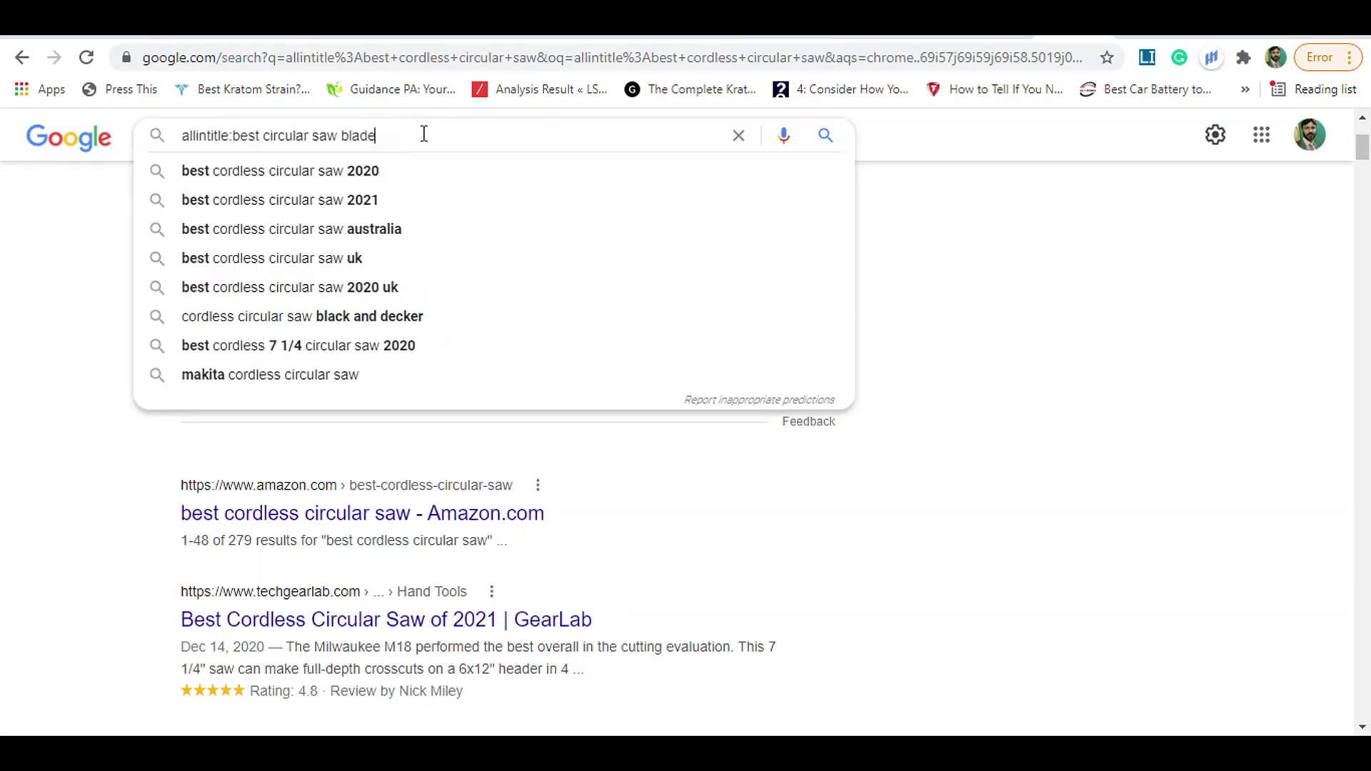
key(Return)
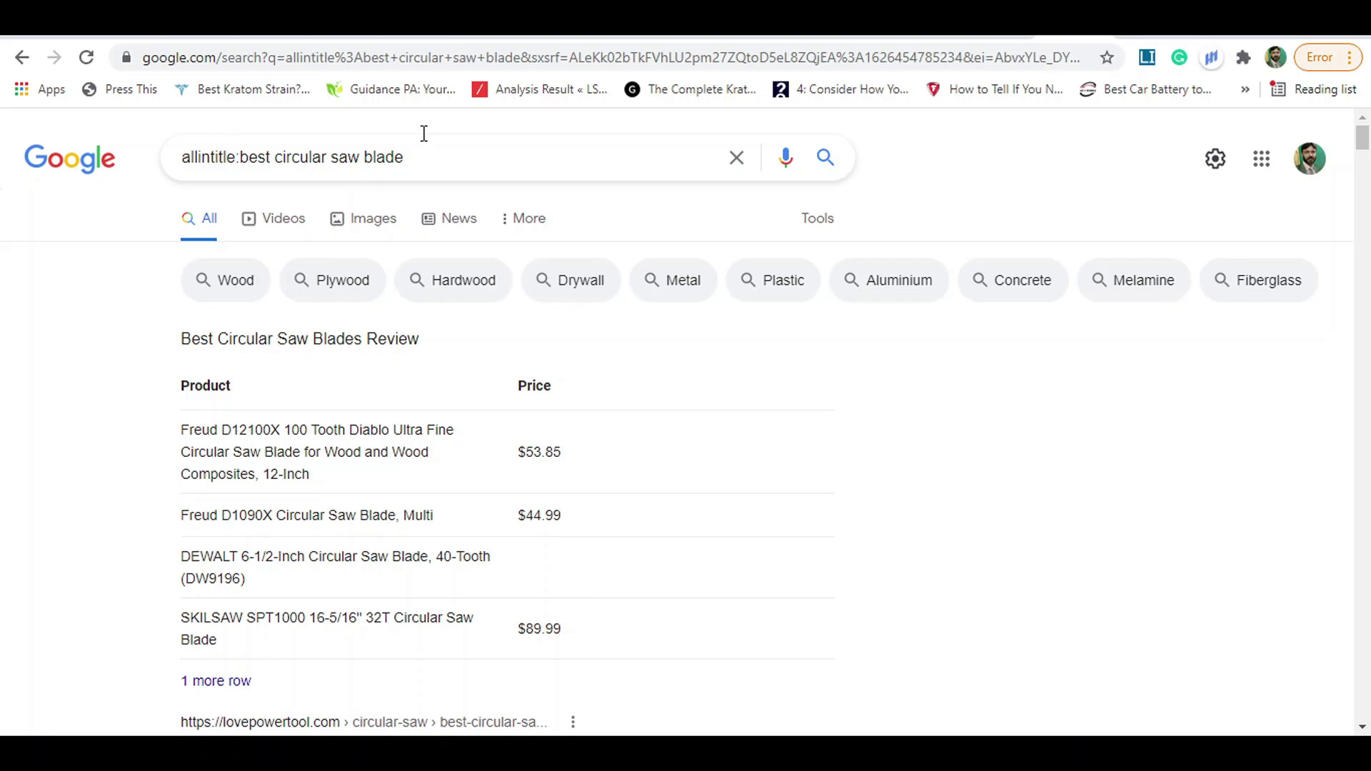
Examine the "best circular saw blade" title results, then open the Plywood refinement and review its ranking pages.
scroll(768, 496, down, 13)
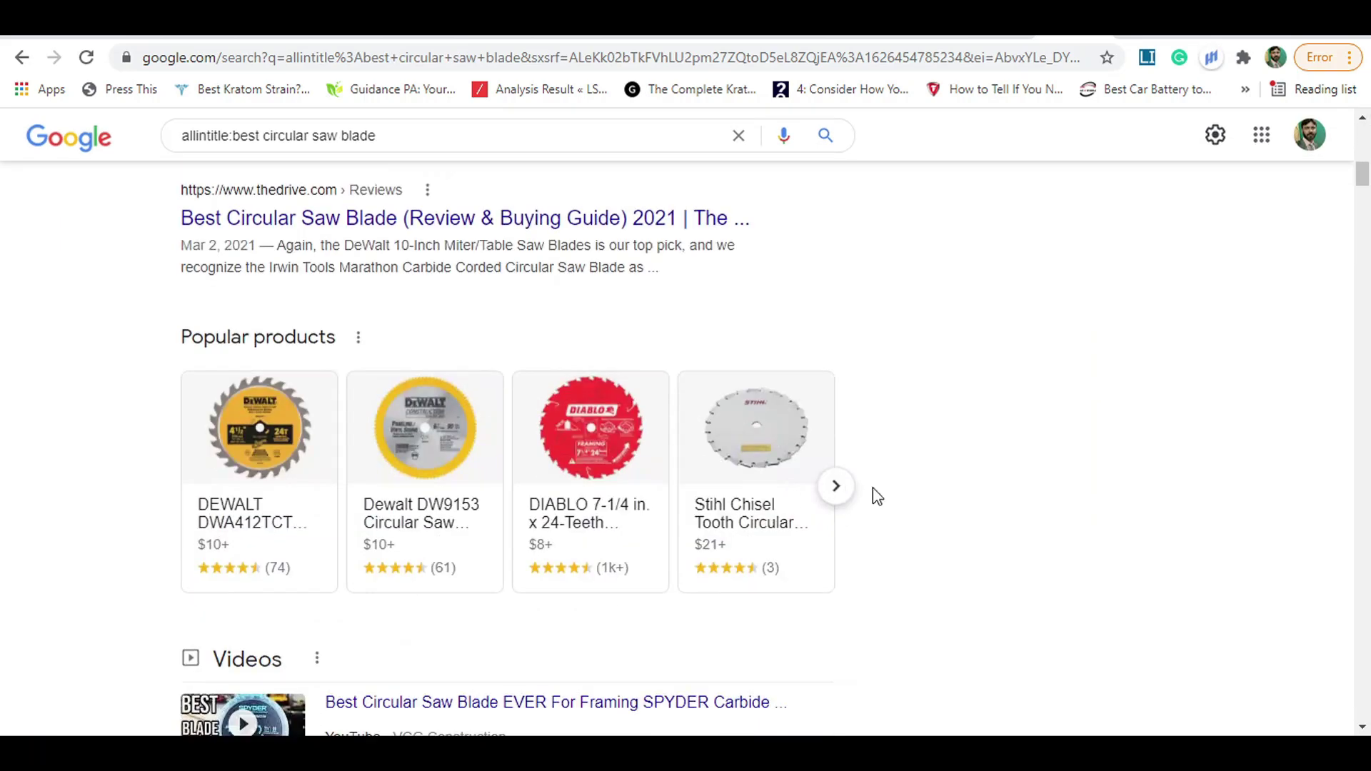
scroll(932, 490, up, 6)
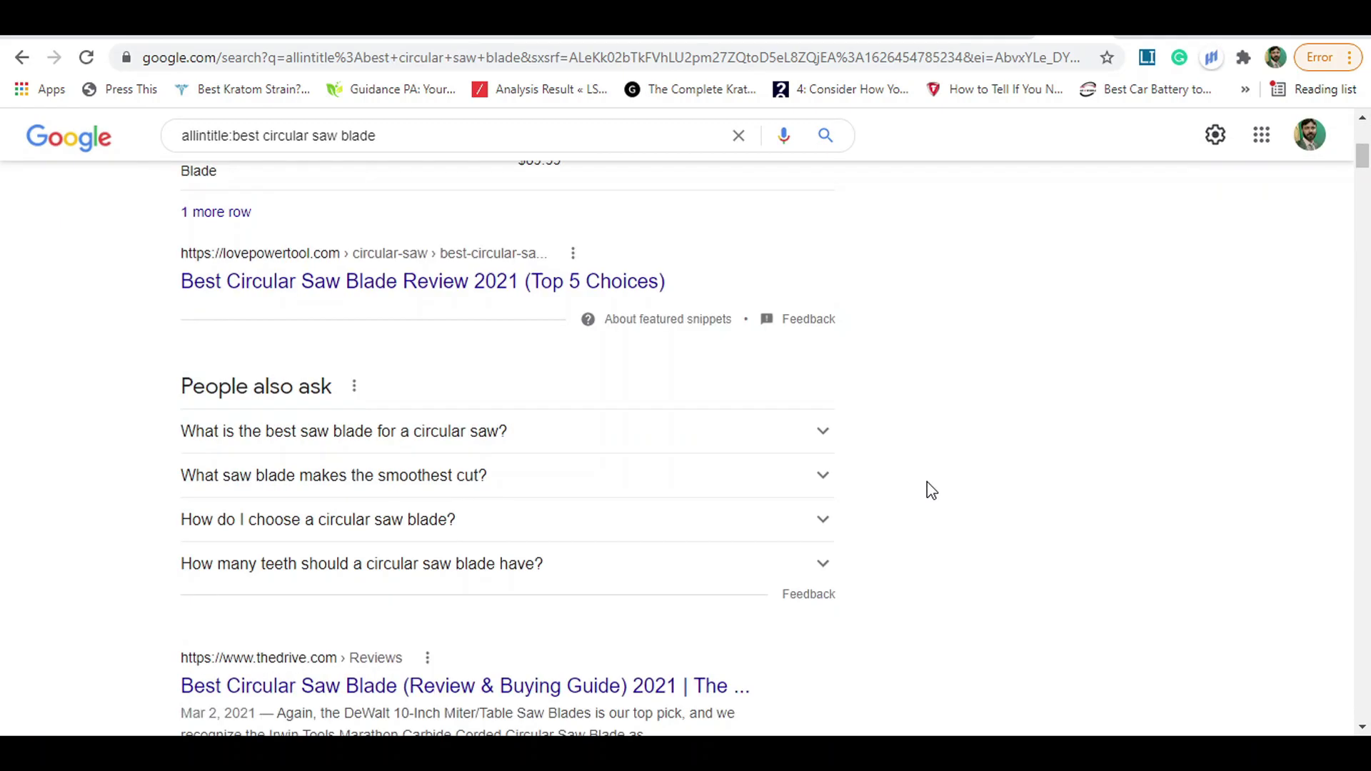
scroll(931, 490, up, 7)
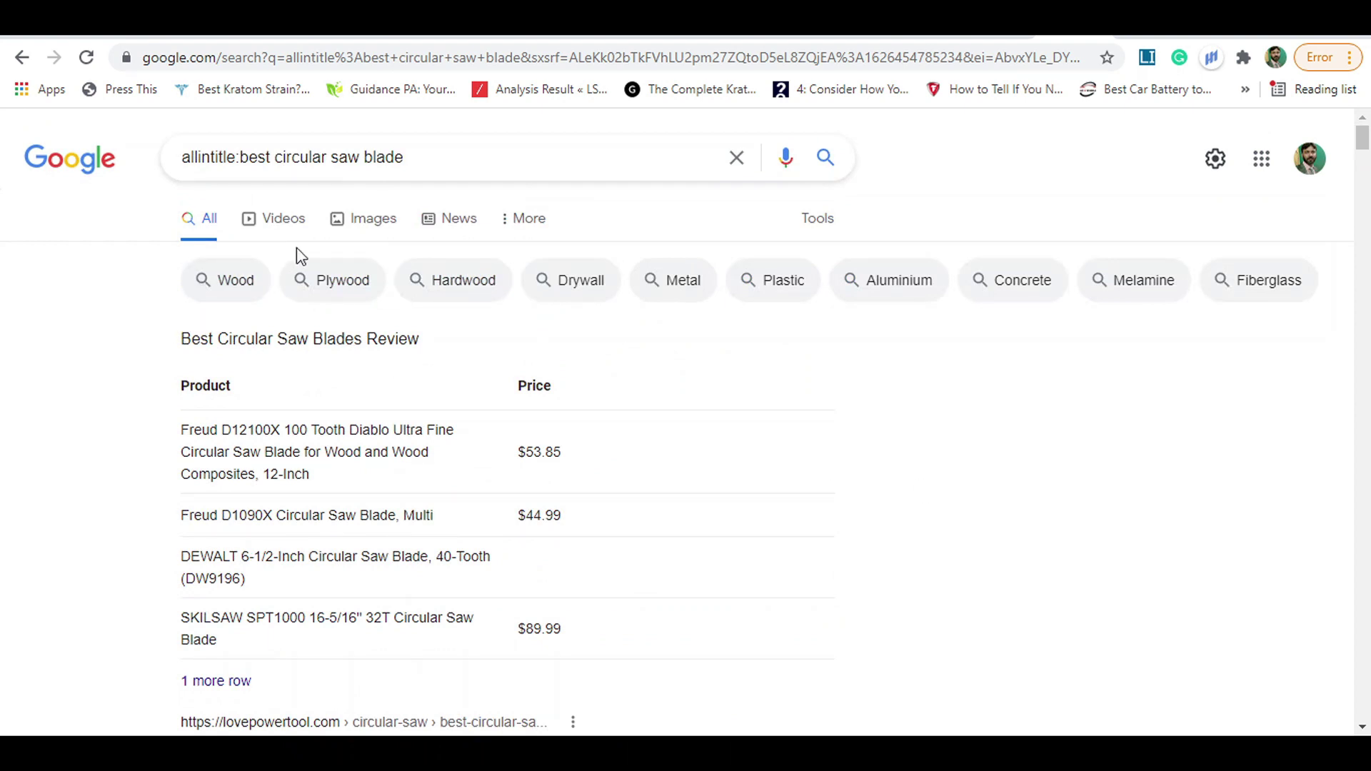
click(360, 295)
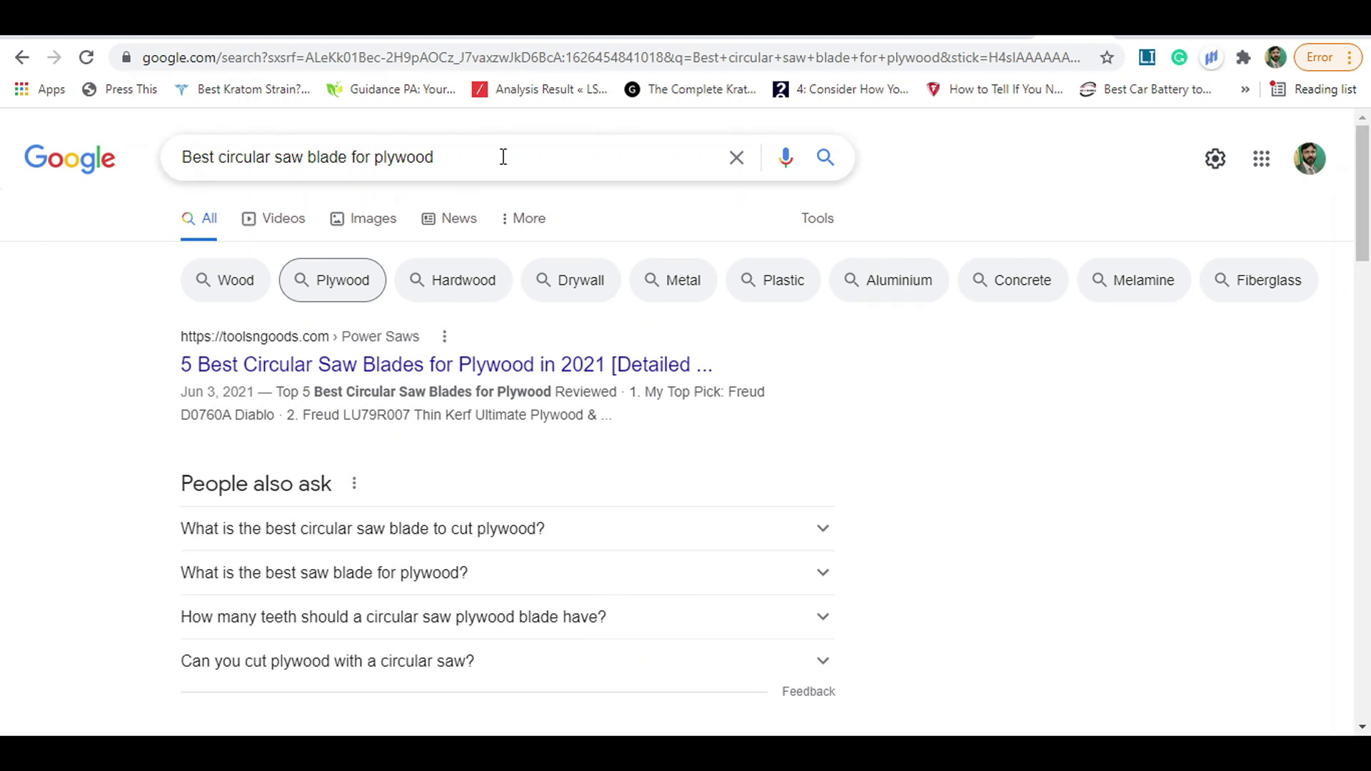
scroll(457, 375, down, 1)
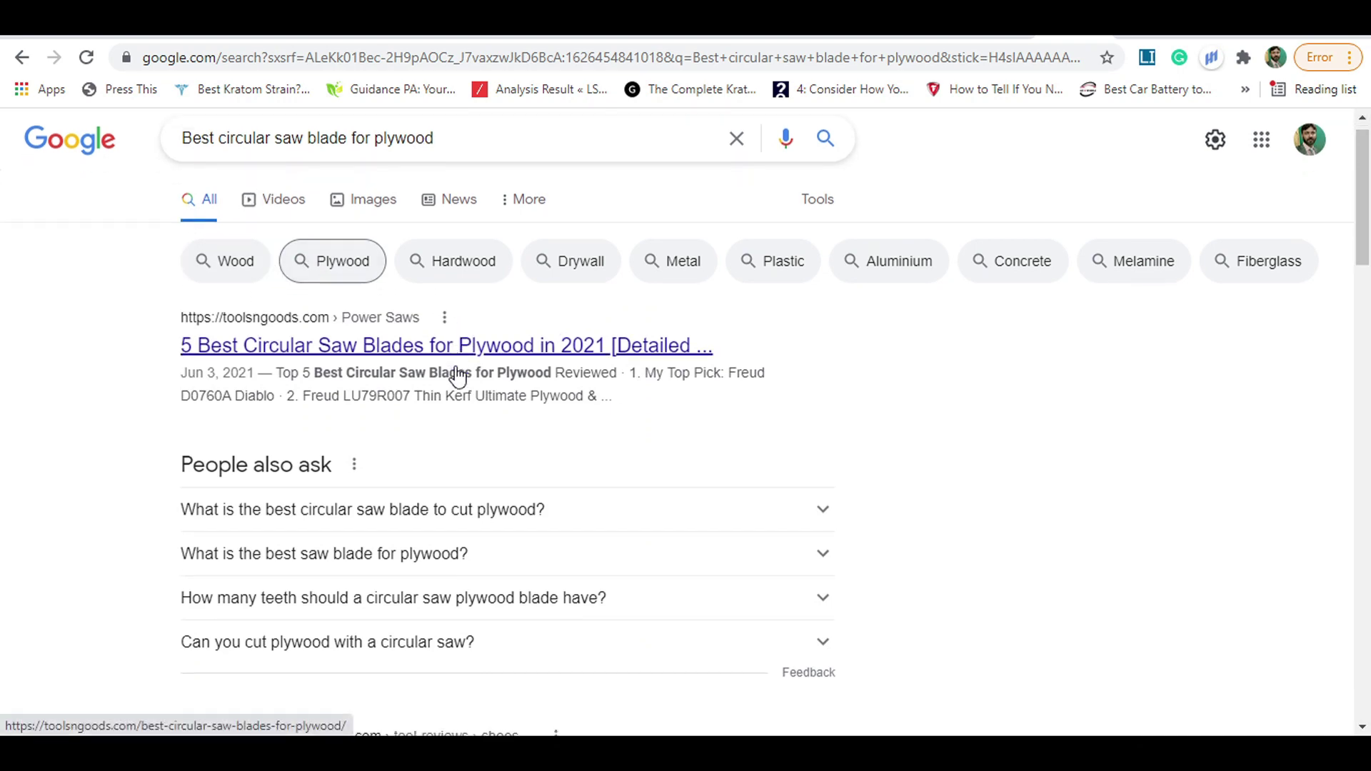
scroll(550, 398, down, 6)
scroll(550, 398, up, 7)
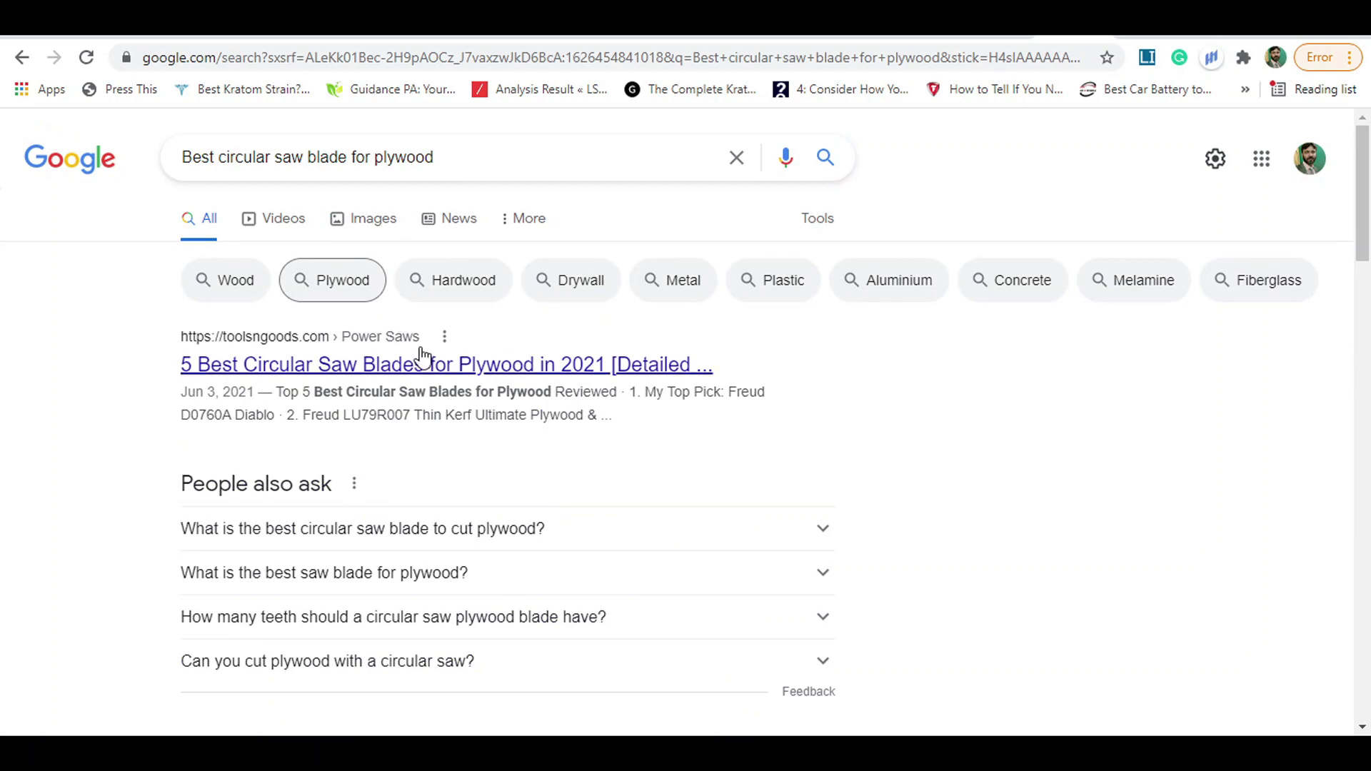
scroll(421, 355, down, 4)
scroll(425, 357, up, 4)
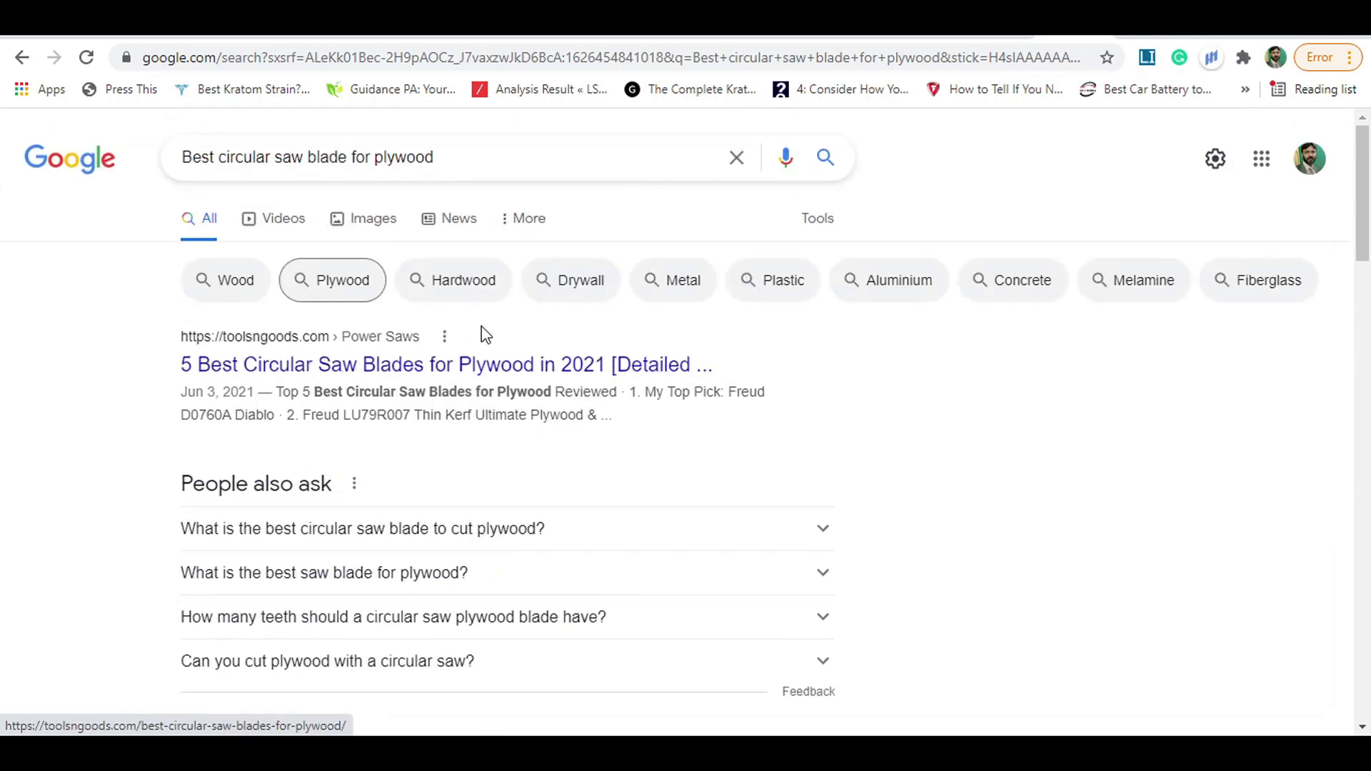
View the Hardwood refinement of the circular saw blade search and return to the Plywood refinement.
click(459, 293)
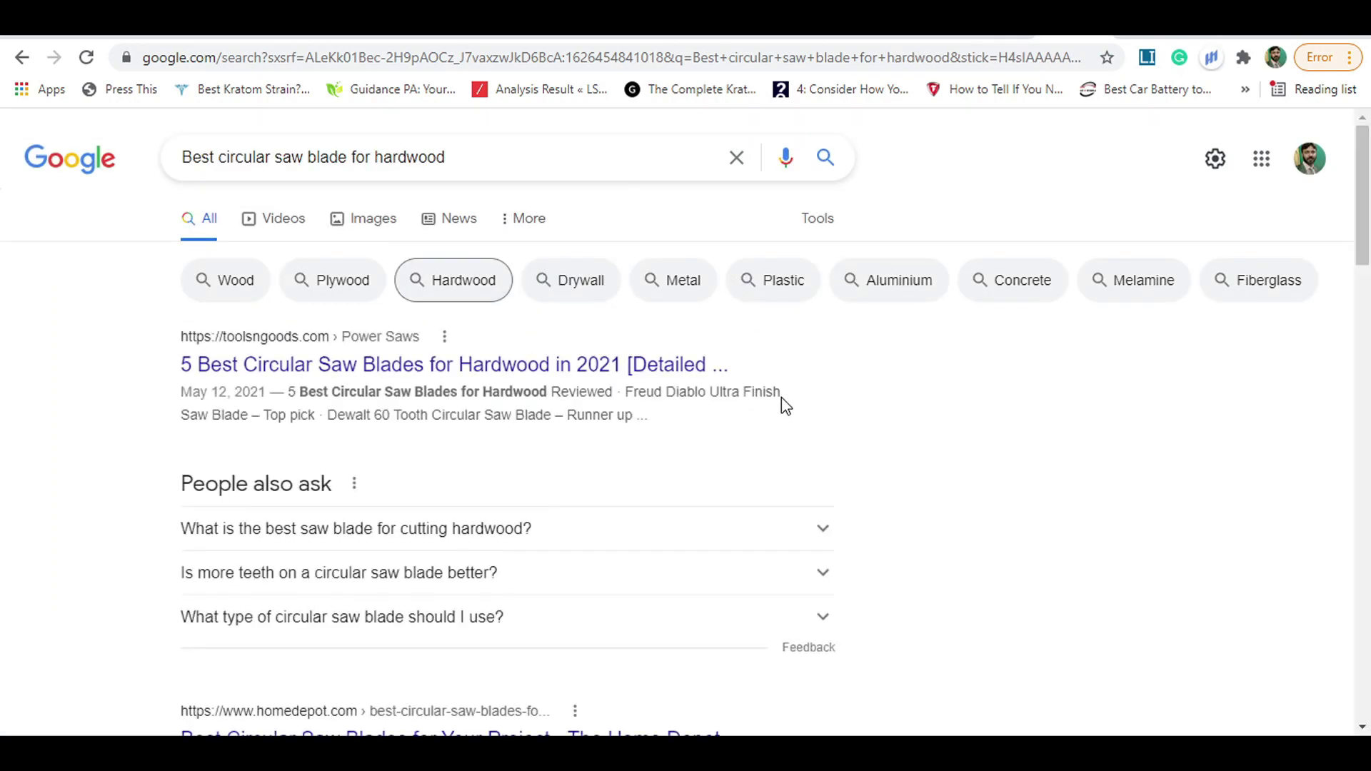
click(187, 155)
click(1019, 487)
click(312, 281)
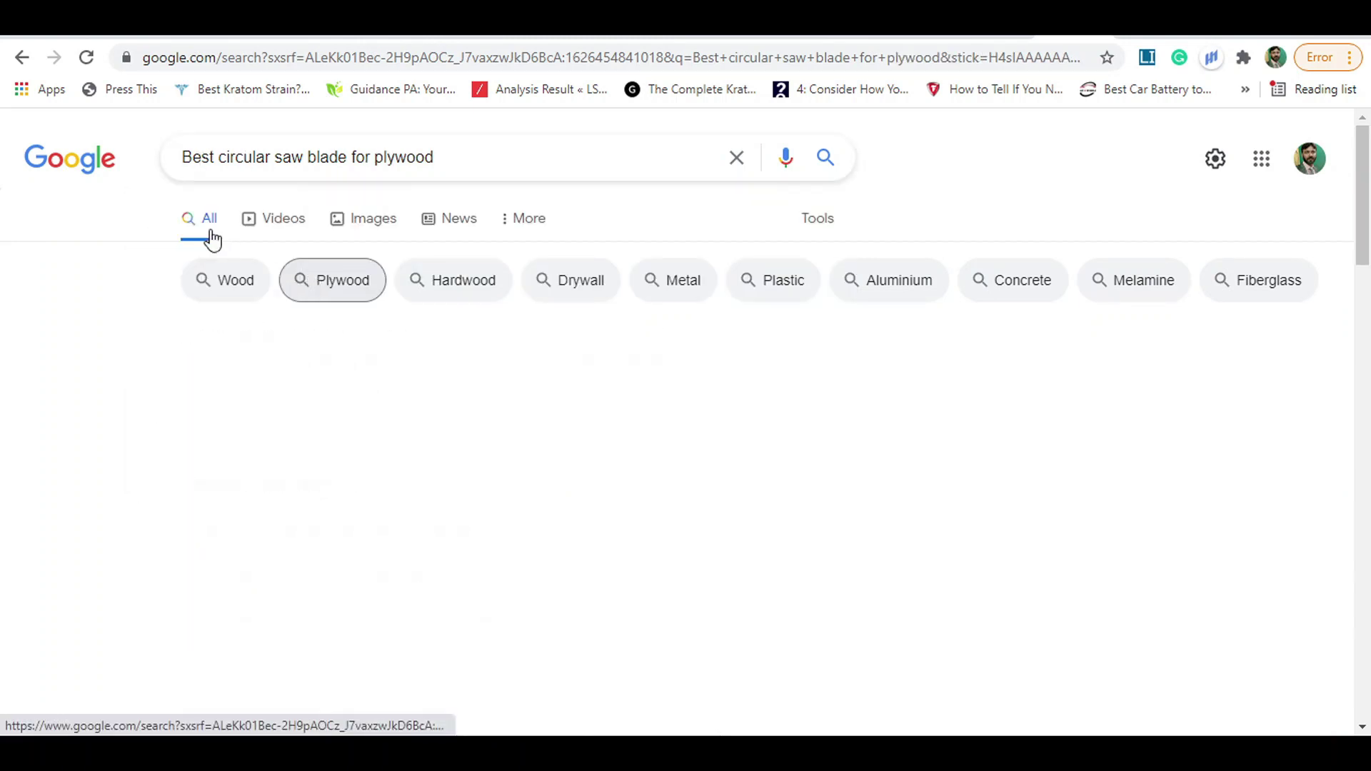
Search Google for "allintitle:Best circular saw blade for plywood" and highlight the result count.
click(184, 155)
text(allinti)
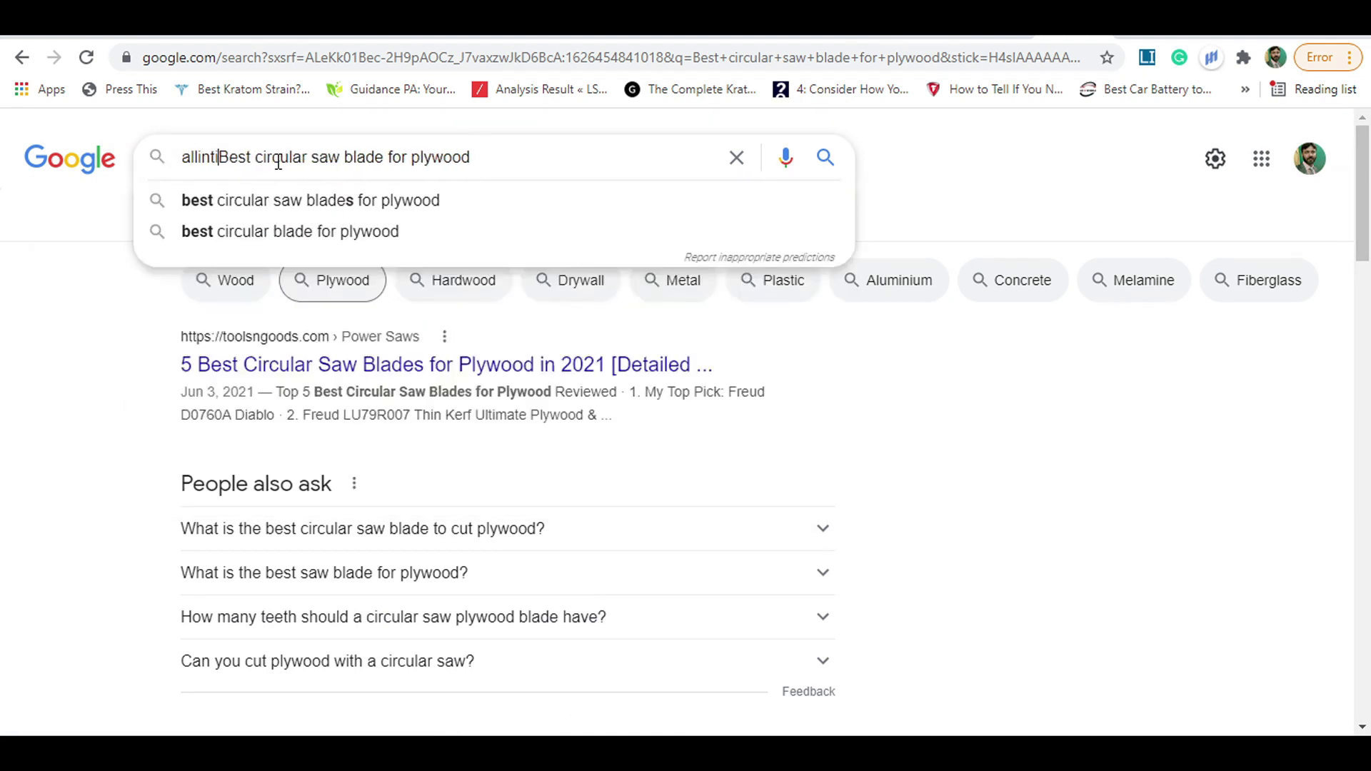
text(tle)
text(:)
key(Return)
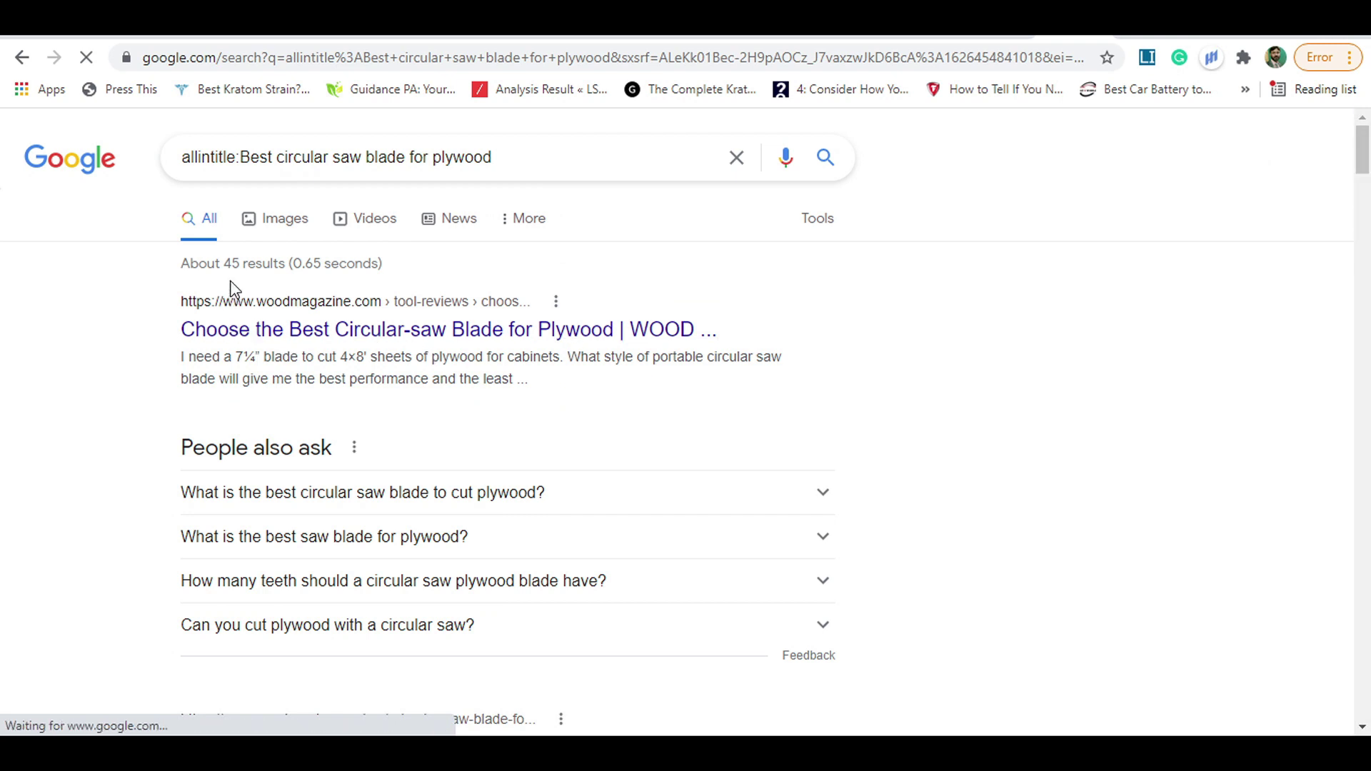
drag(223, 264, 263, 265)
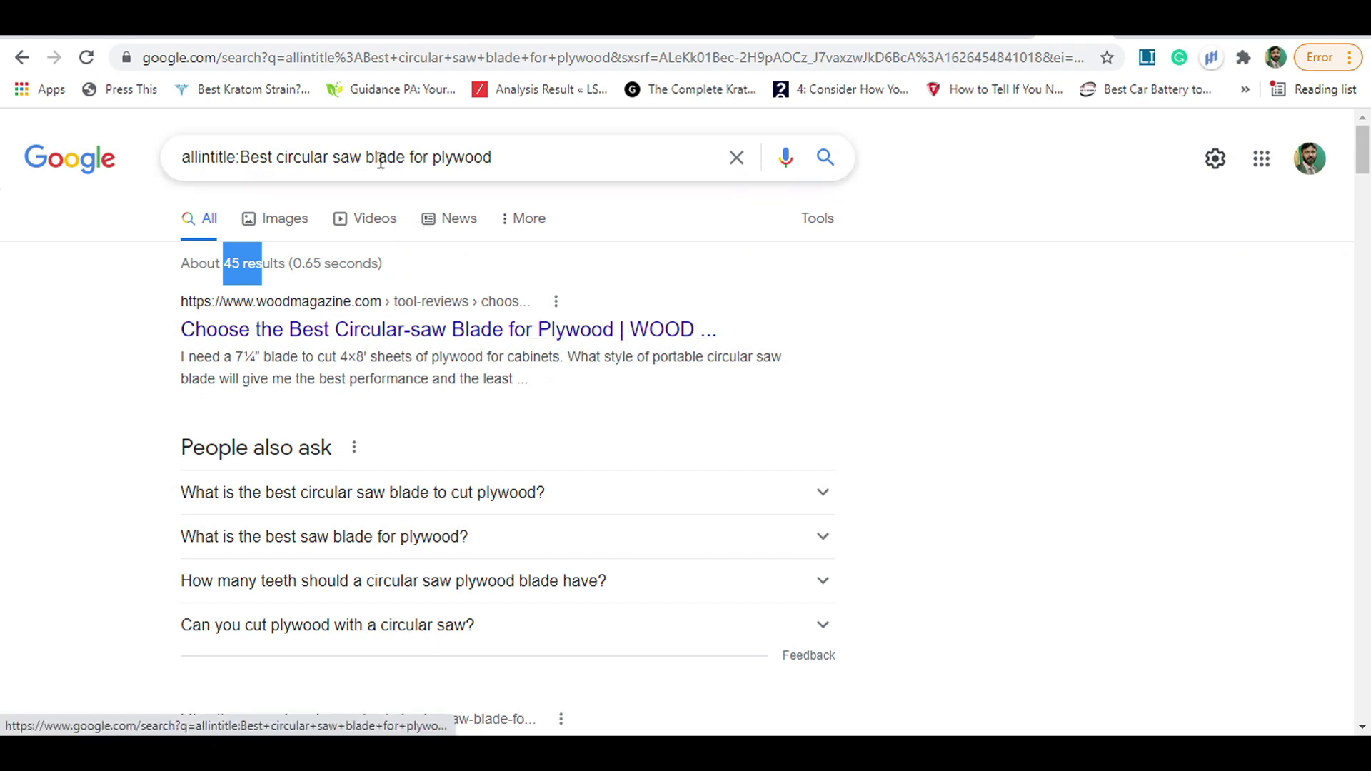
Find "best circular saw blade for plywood" in the Ahrefs matching terms and check its difficulty and search volume.
drag(532, 158, 240, 154)
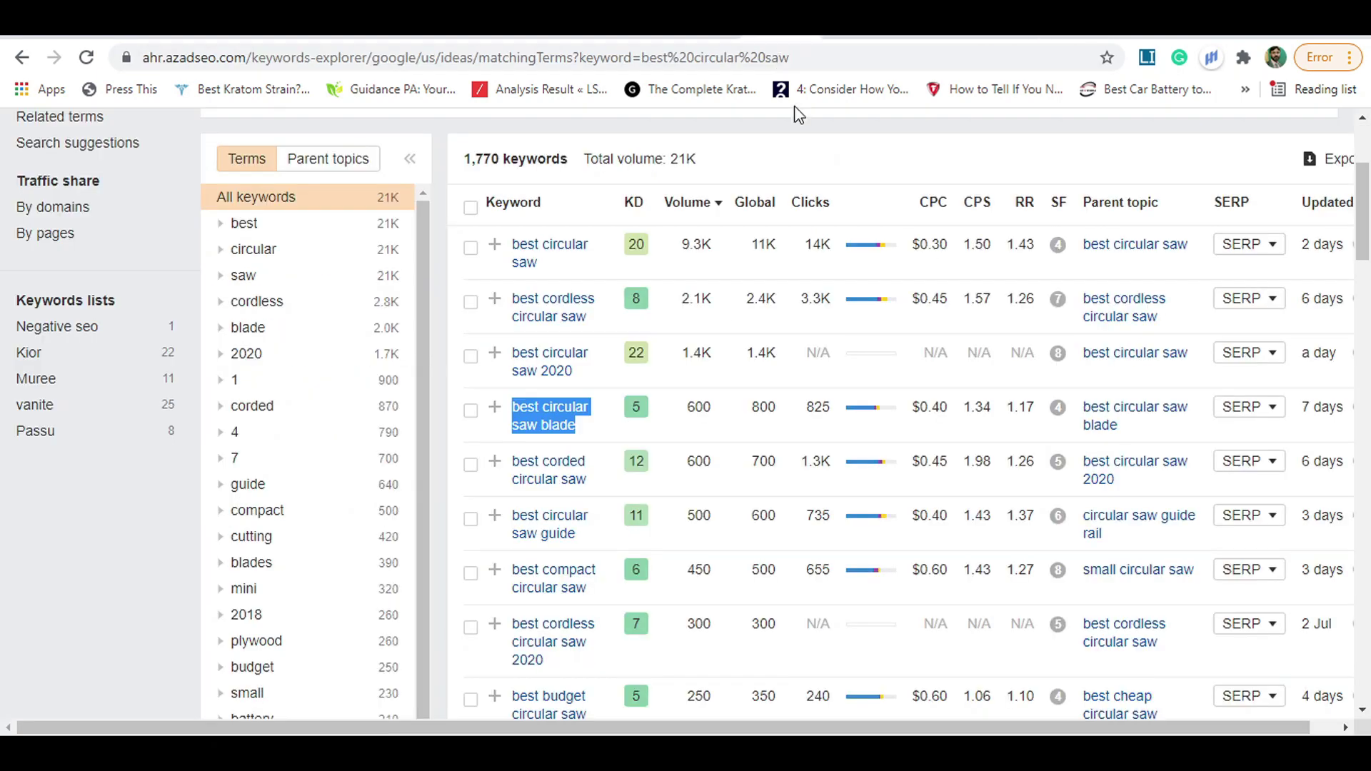
scroll(602, 465, down, 5)
scroll(602, 464, down, 2)
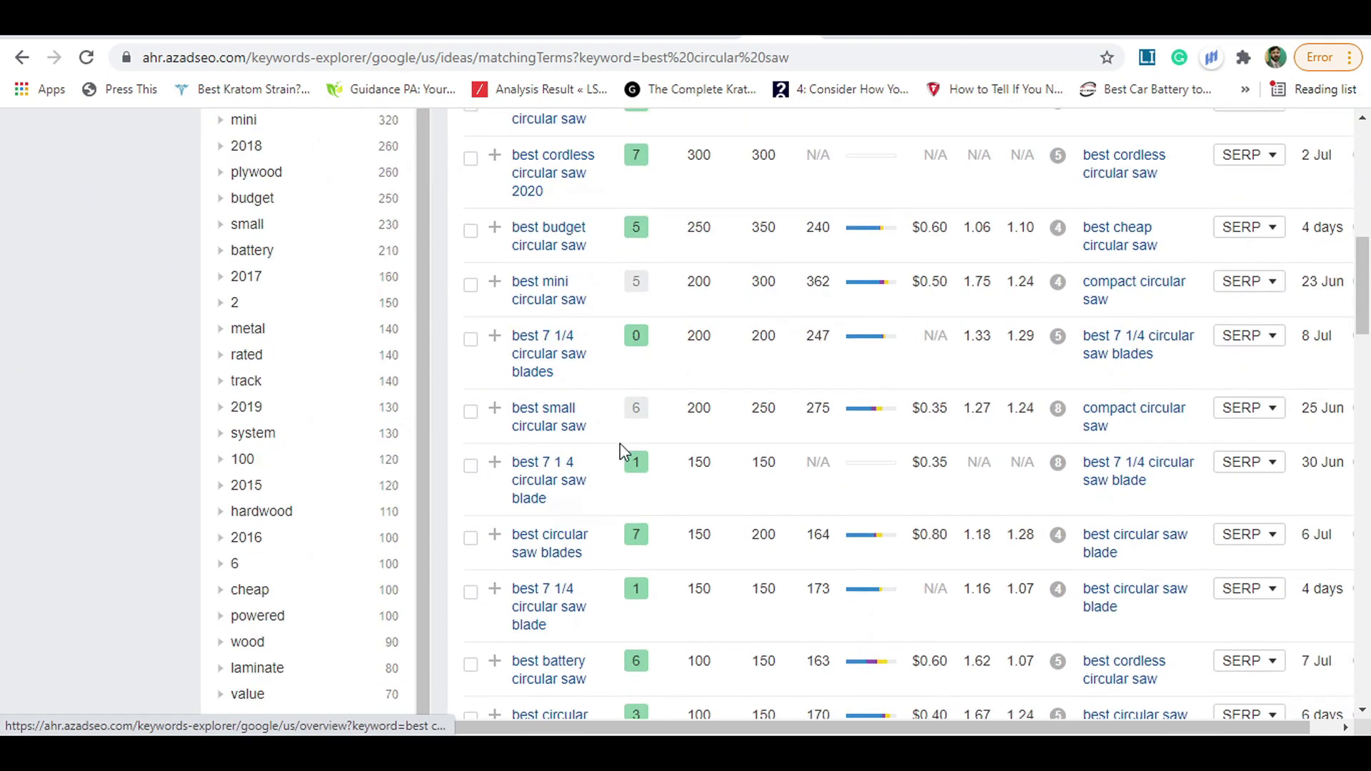
drag(1364, 289, 1364, 355)
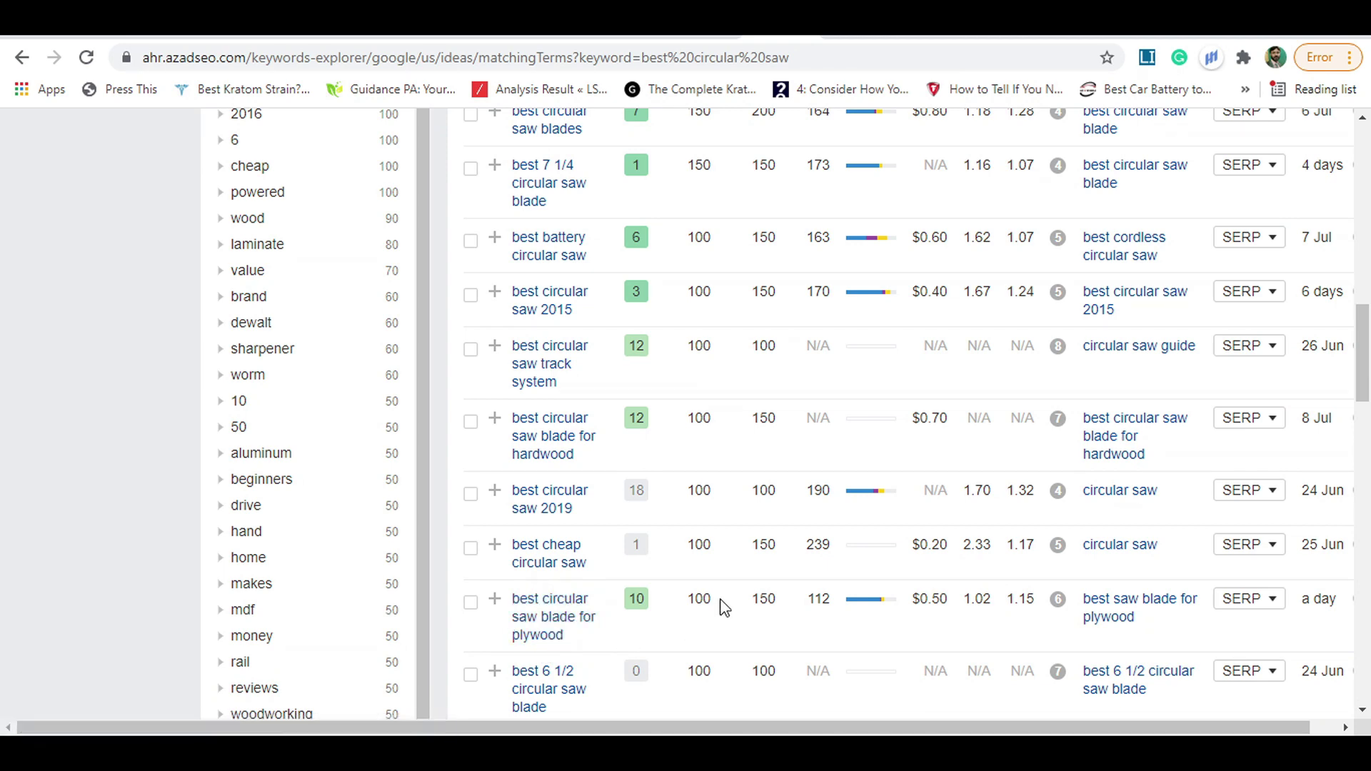
drag(725, 606, 696, 605)
Activate the keyword search field in Ahrefs Keywords Explorer for editing.
scroll(830, 457, up, 10)
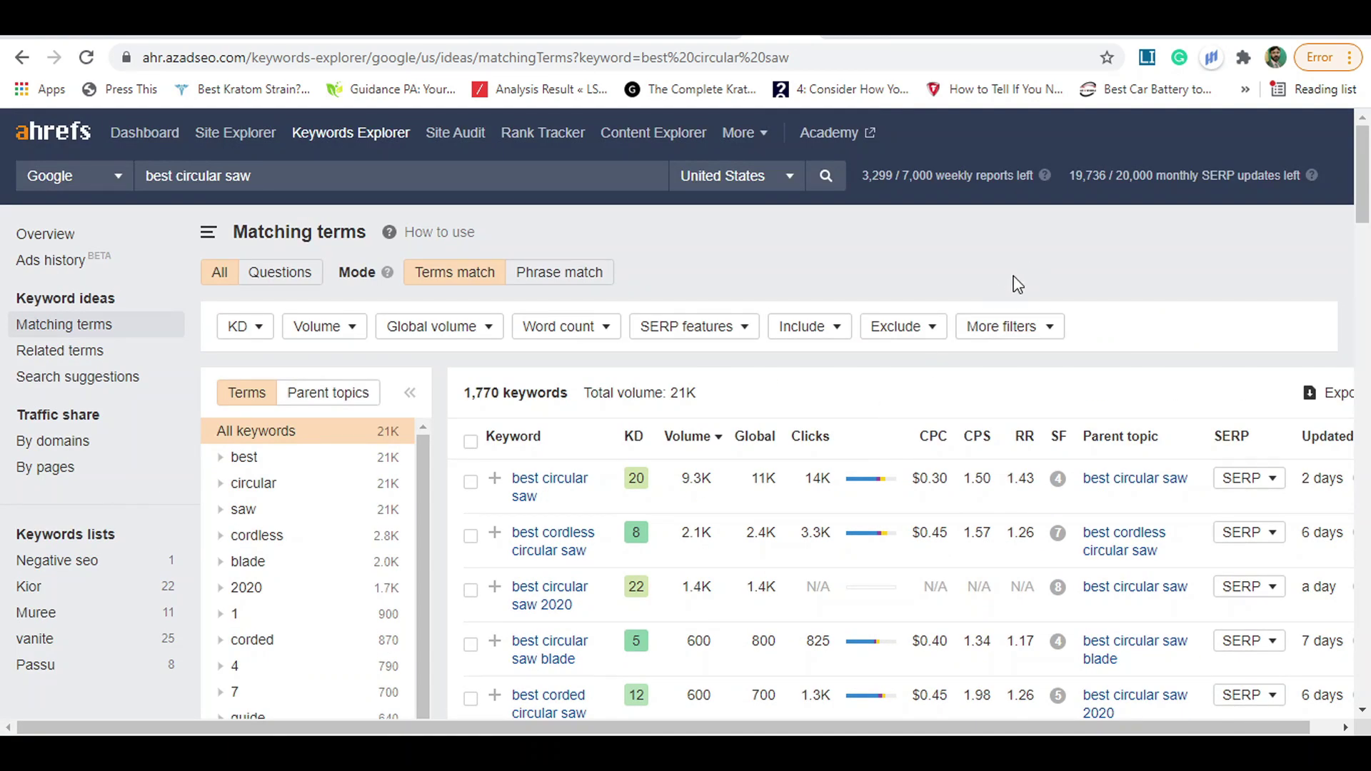
click(284, 172)
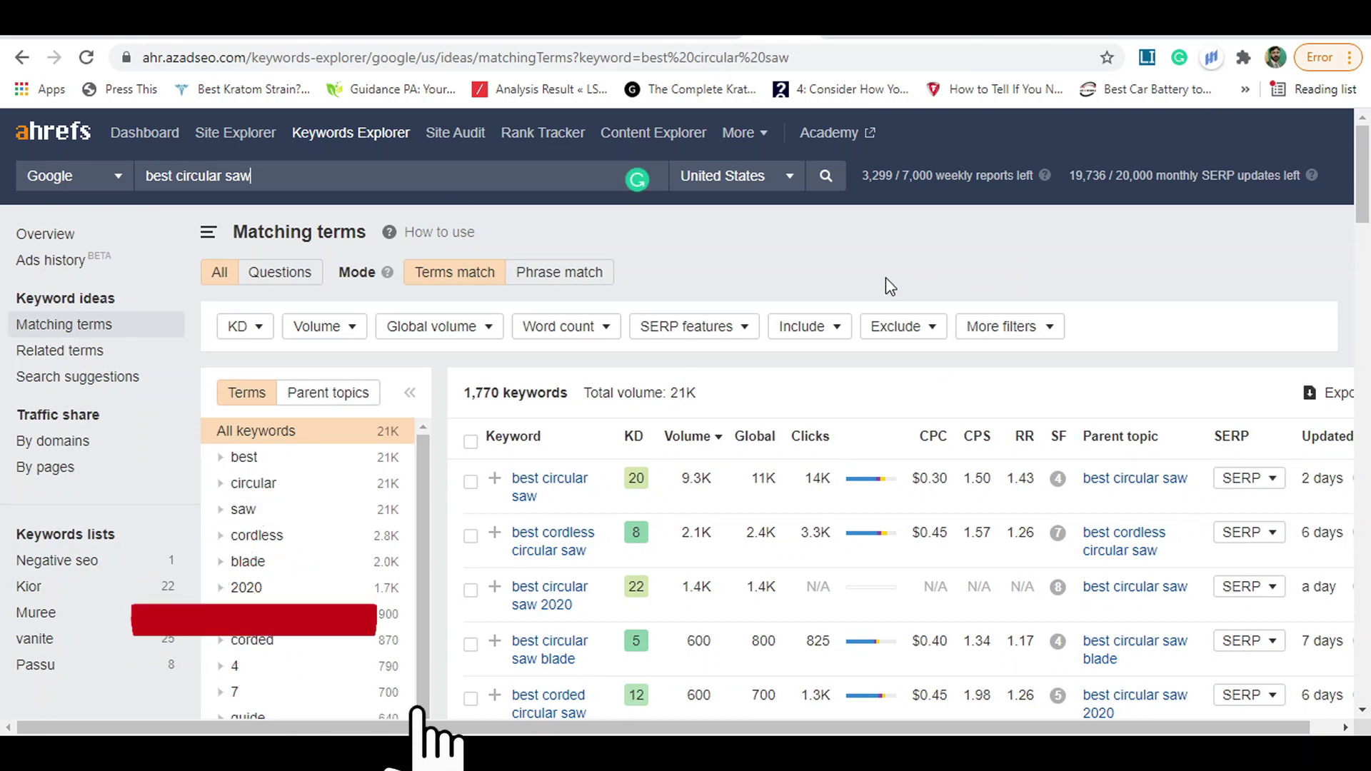